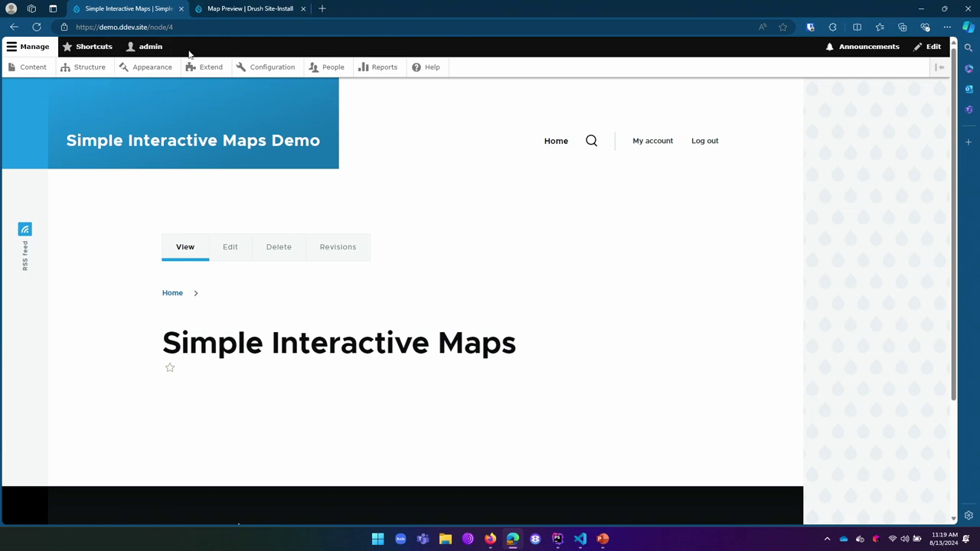
# Add a new interactive map from the site's interactive map configuration and label it Test.
pyautogui.click(87, 73)
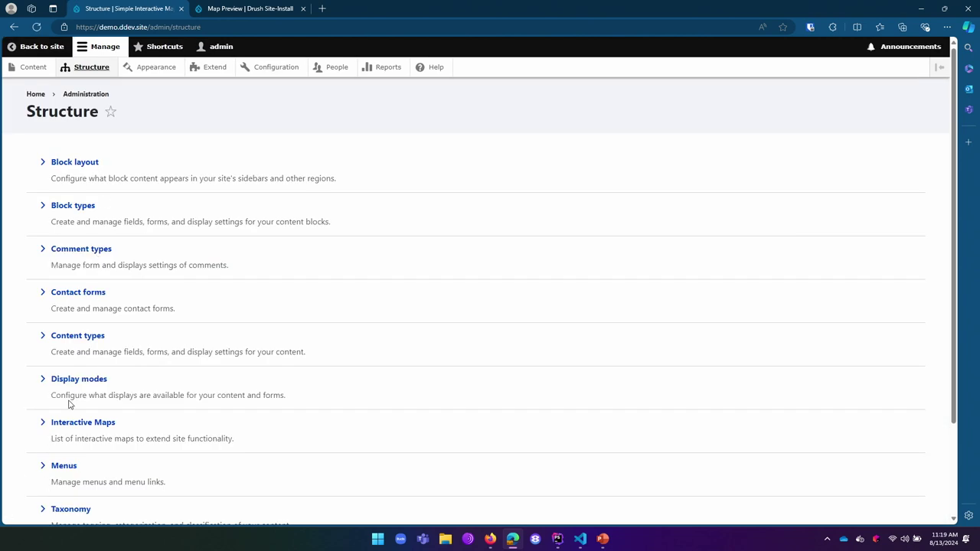
pyautogui.click(66, 424)
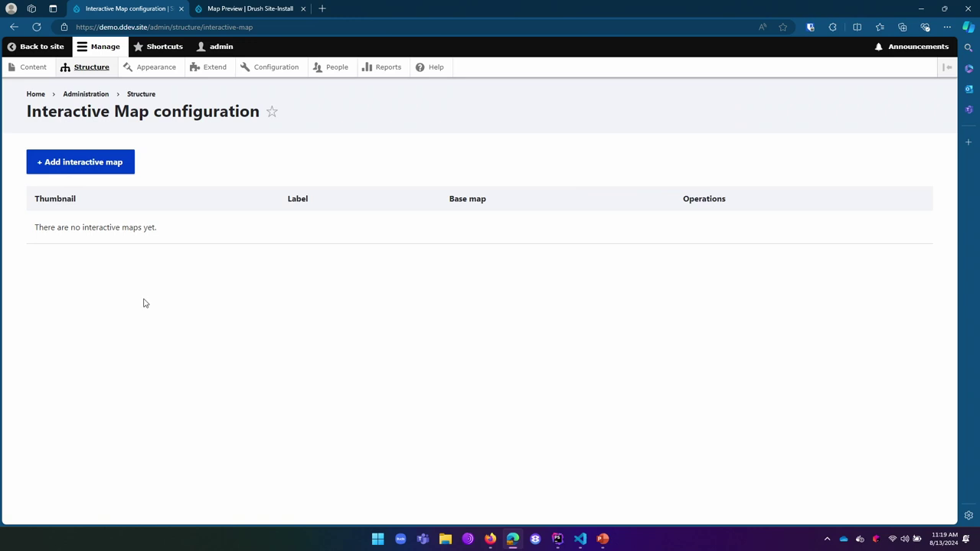
pyautogui.click(63, 161)
pyautogui.click(82, 177)
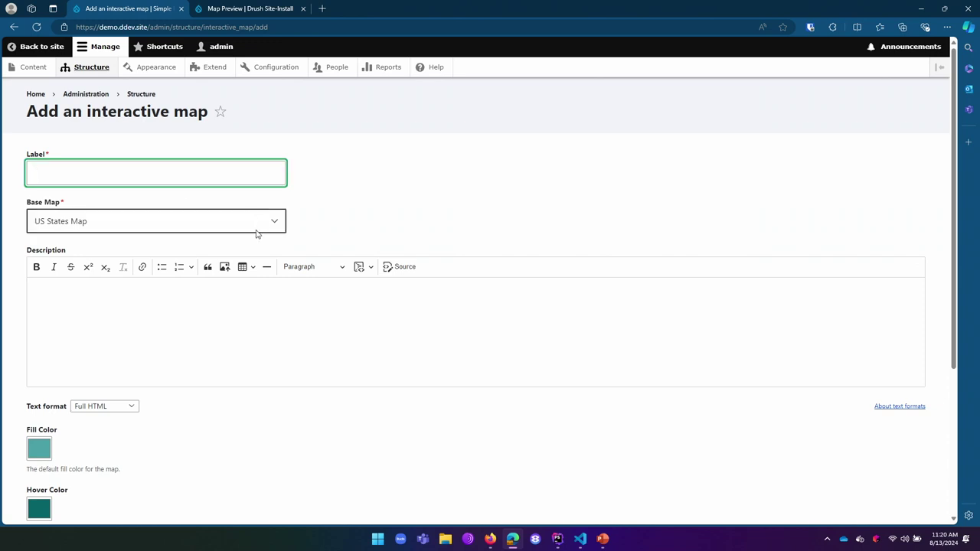
pyautogui.write('Test')
# Look through the available base maps, including the congressional district and county maps, and choose US States Map.
pyautogui.click(147, 225)
pyautogui.click(146, 223)
pyautogui.click(146, 223)
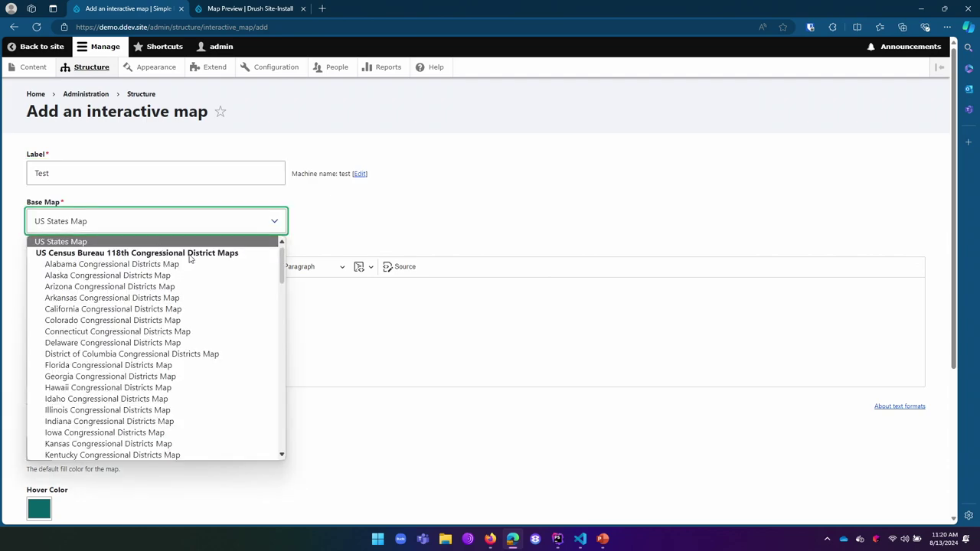
pyautogui.scroll(-10, 197, 291)
pyautogui.scroll(-1, 199, 301)
pyautogui.scroll(3, 200, 302)
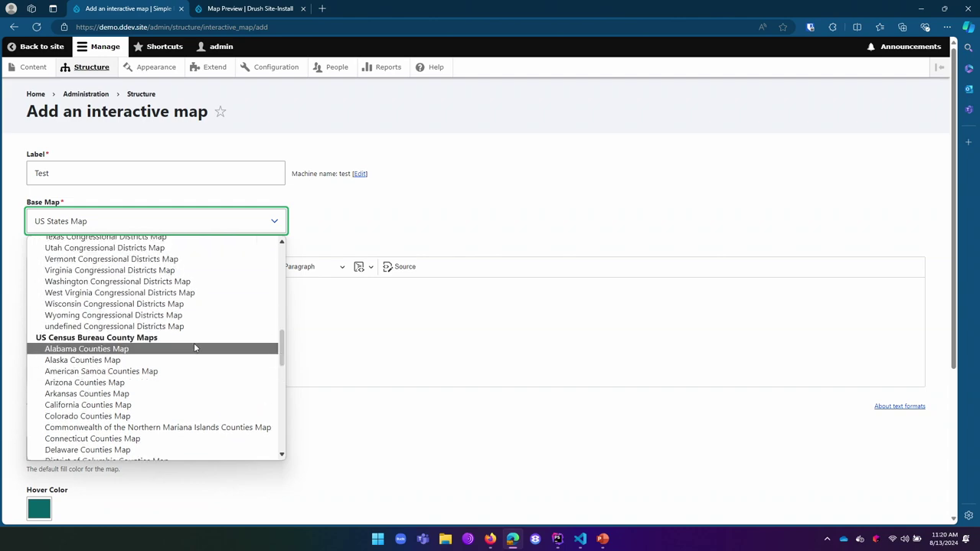
pyautogui.scroll(-2, 196, 346)
pyautogui.scroll(1, 168, 324)
pyautogui.scroll(-1, 171, 328)
pyautogui.scroll(-1, 170, 352)
pyautogui.scroll(15, 176, 376)
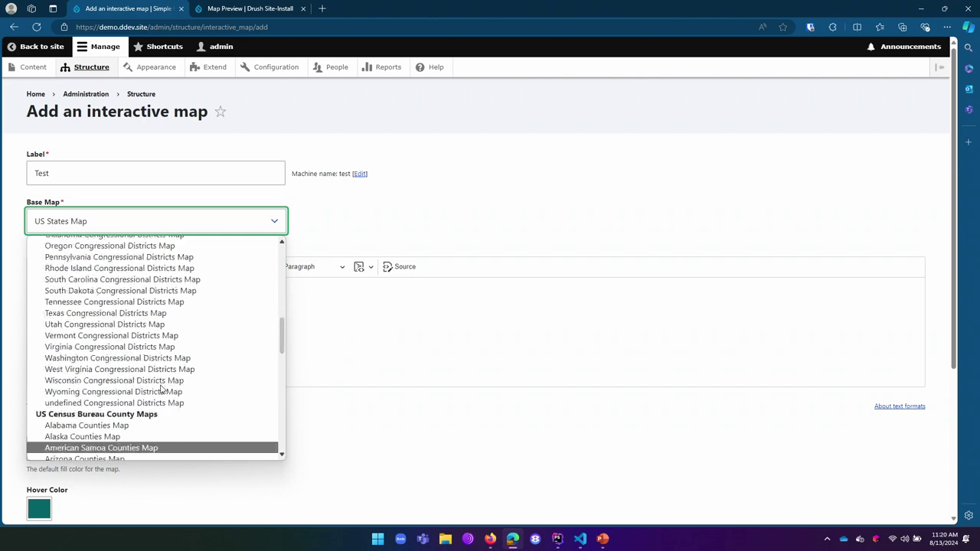
pyautogui.scroll(2, 182, 377)
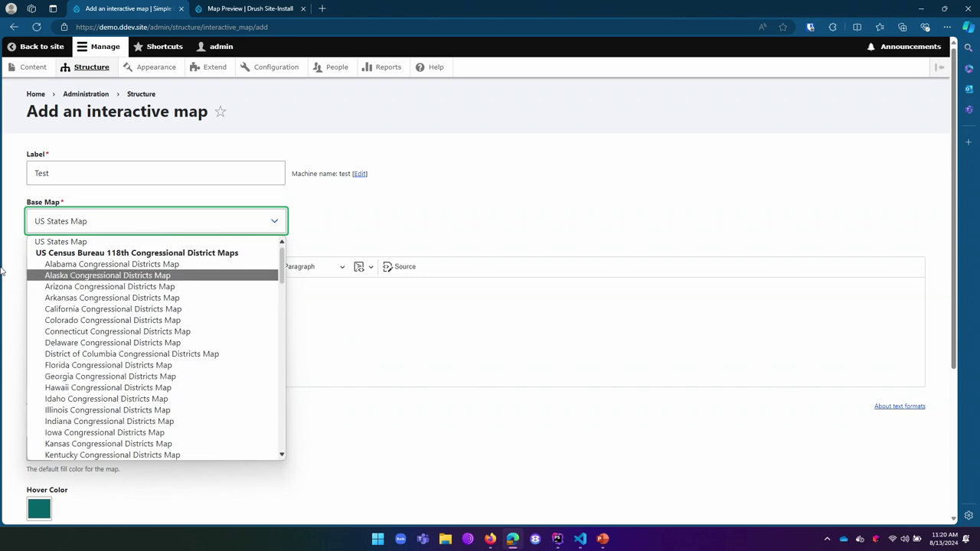
pyautogui.click(95, 242)
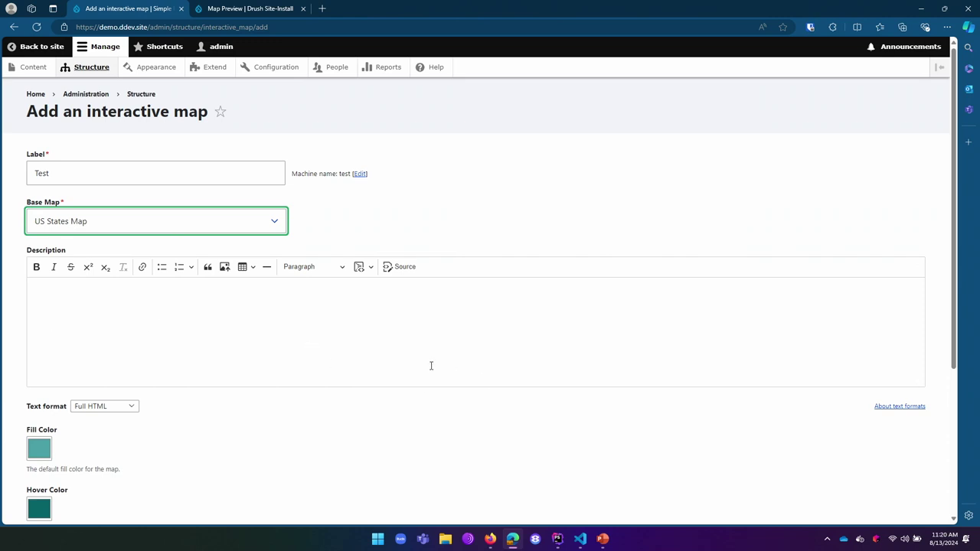
# Review the fill, hover, stroke and text color settings and save the new map with the default colors.
pyautogui.scroll(-2, 340, 434)
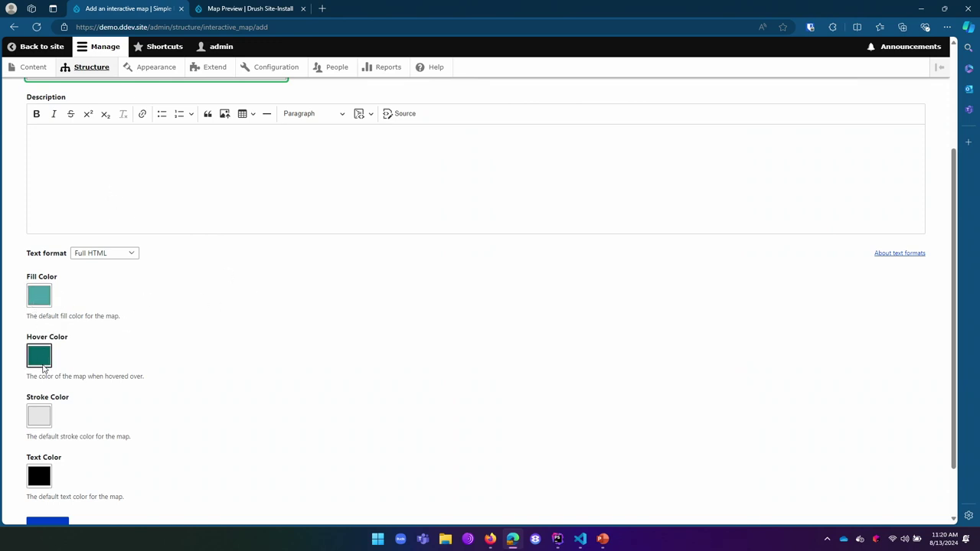
pyautogui.scroll(-1, 160, 436)
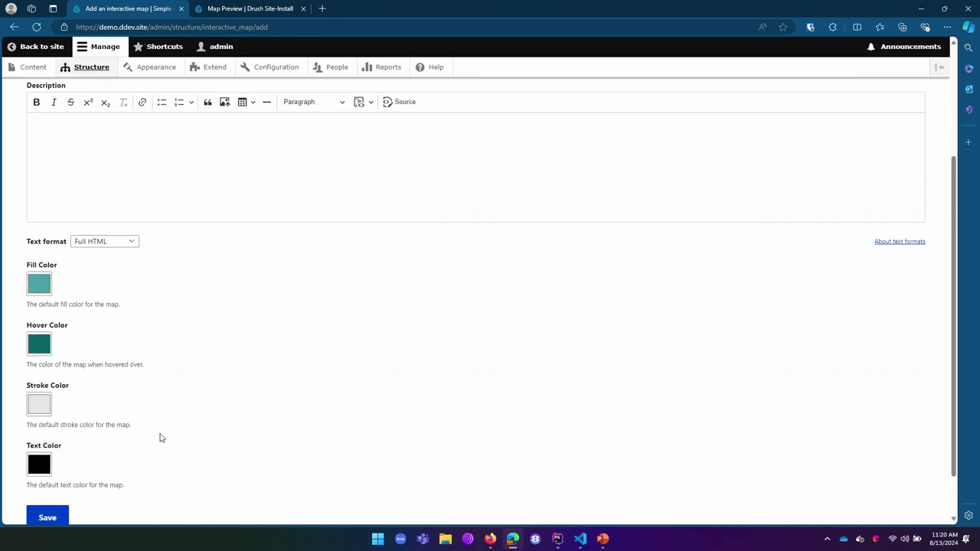
pyautogui.click(40, 232)
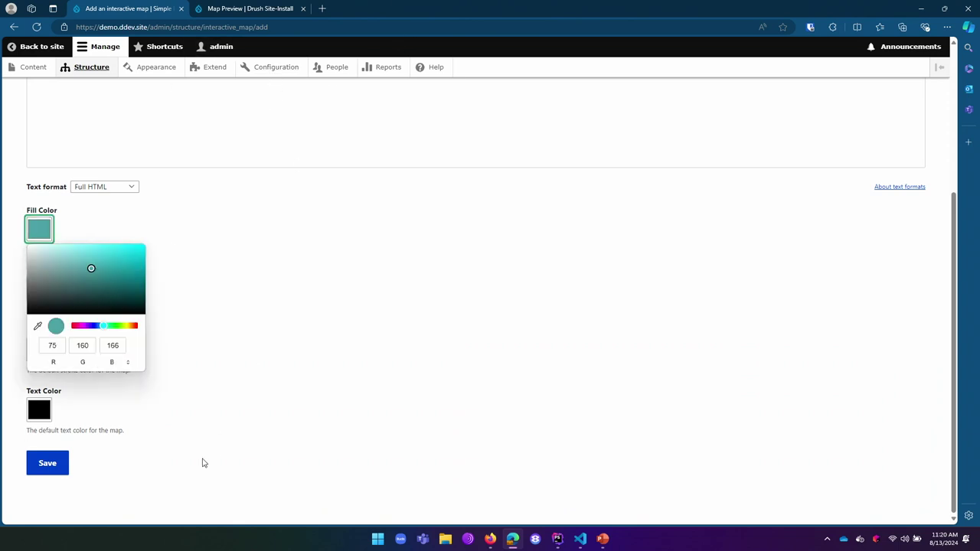
pyautogui.click(46, 465)
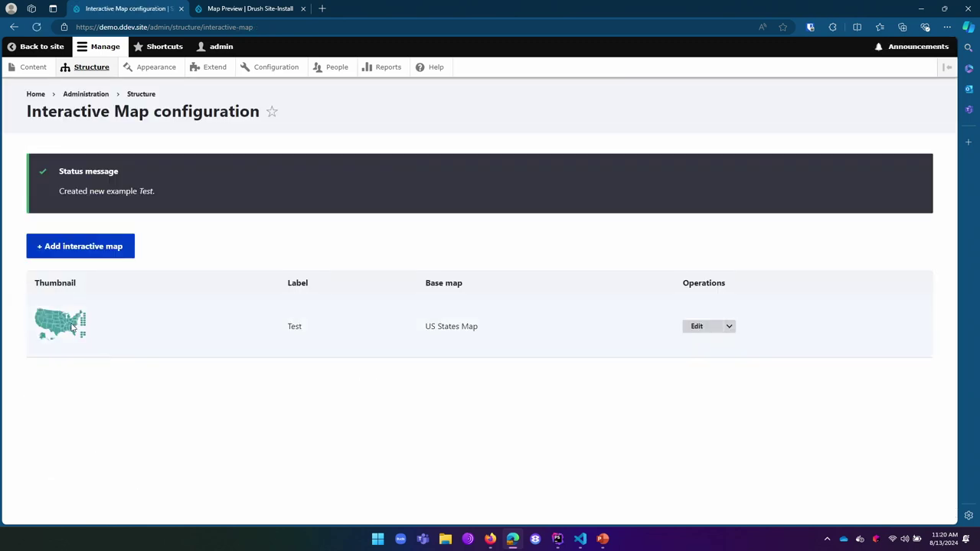
# Open the Test map for editing from the interactive maps list.
pyautogui.rightClick(813, 227)
pyautogui.click(749, 232)
pyautogui.click(702, 326)
pyautogui.rightClick(701, 326)
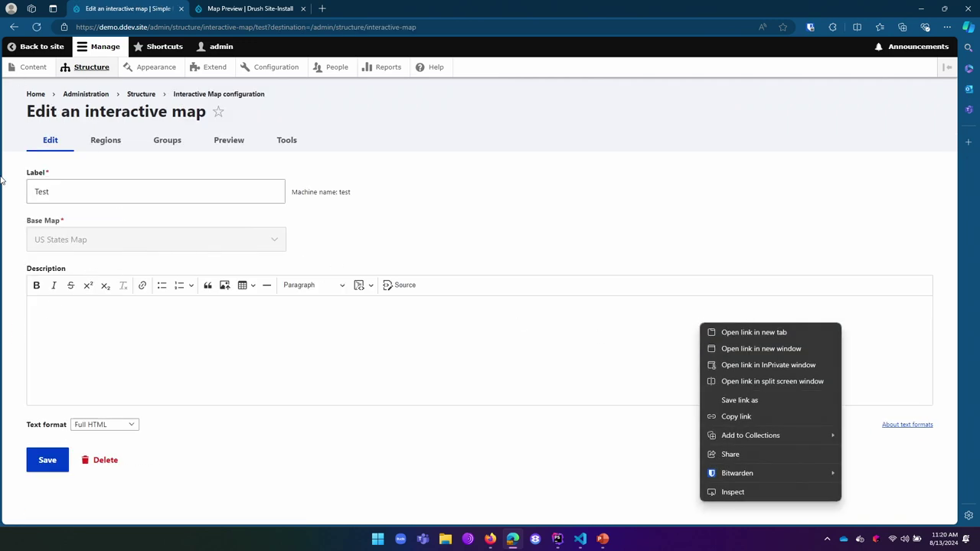
pyautogui.click(79, 242)
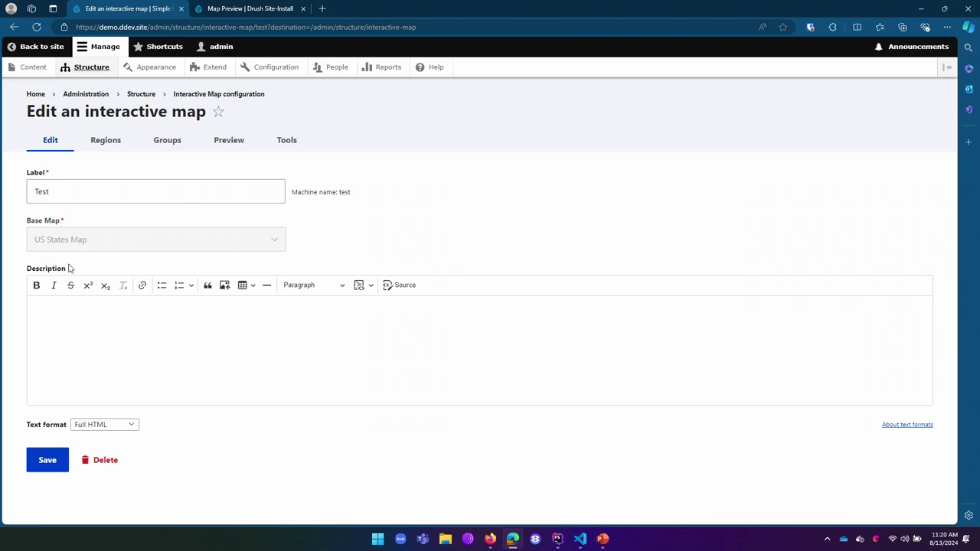
# In the map's regions, set Maryland's fill color to green (RGB 74, 165, 80) and save the region.
pyautogui.click(114, 147)
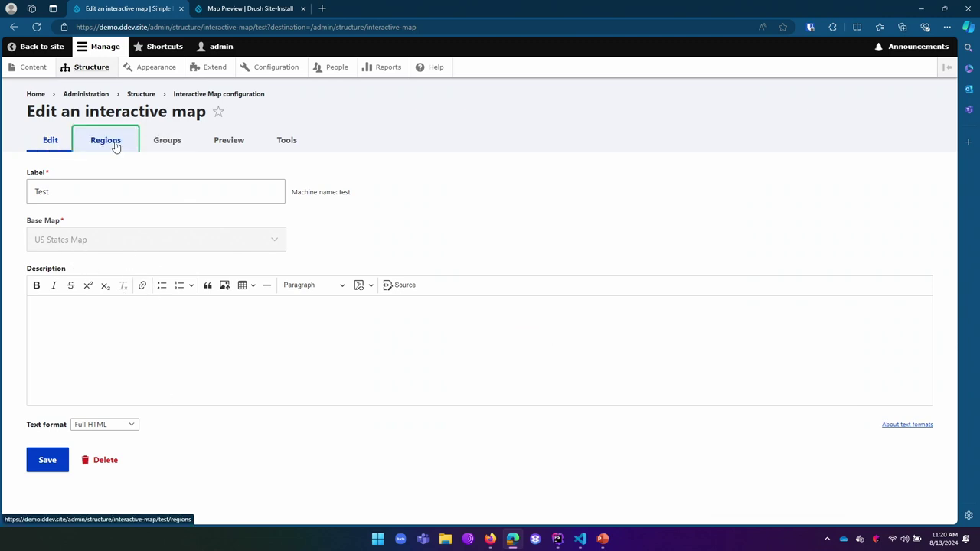
pyautogui.scroll(-3, 229, 199)
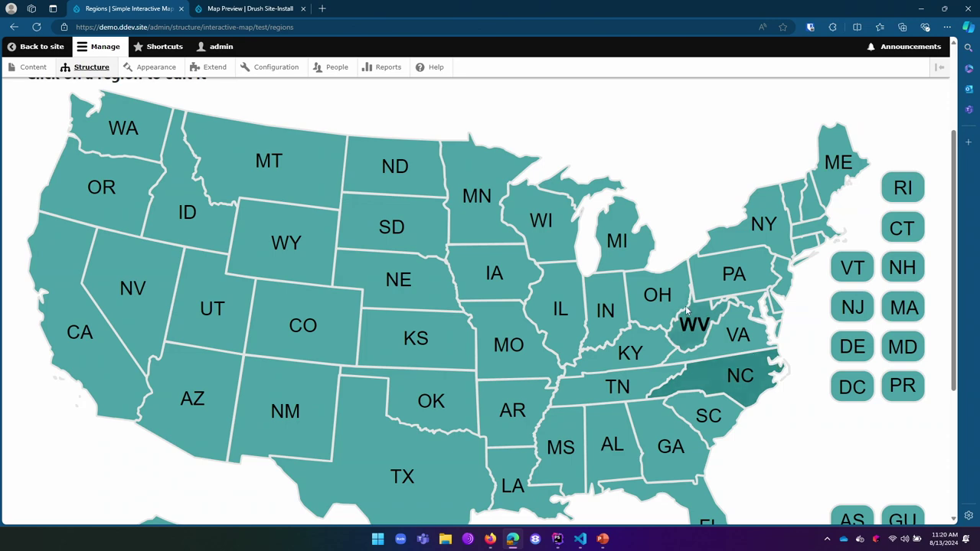
pyautogui.click(751, 301)
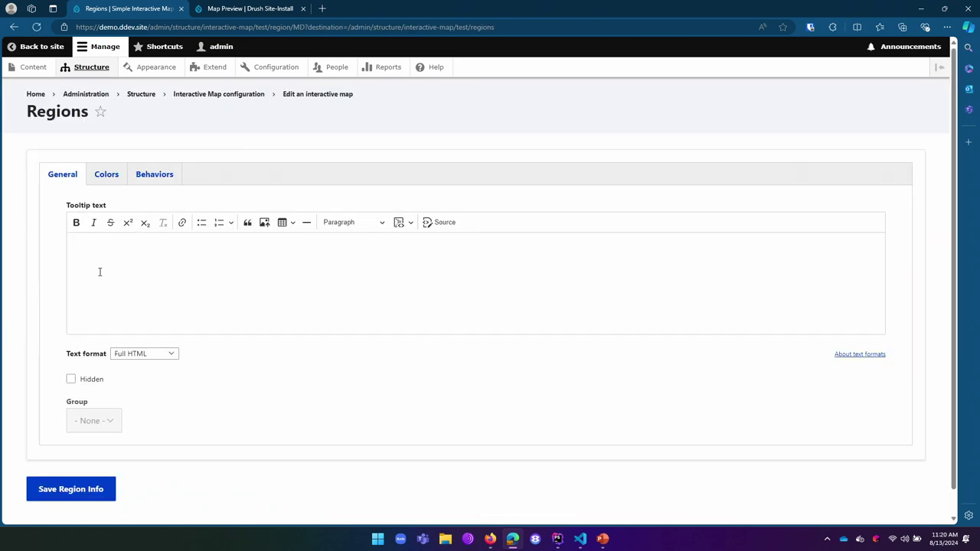
pyautogui.click(104, 176)
pyautogui.click(78, 232)
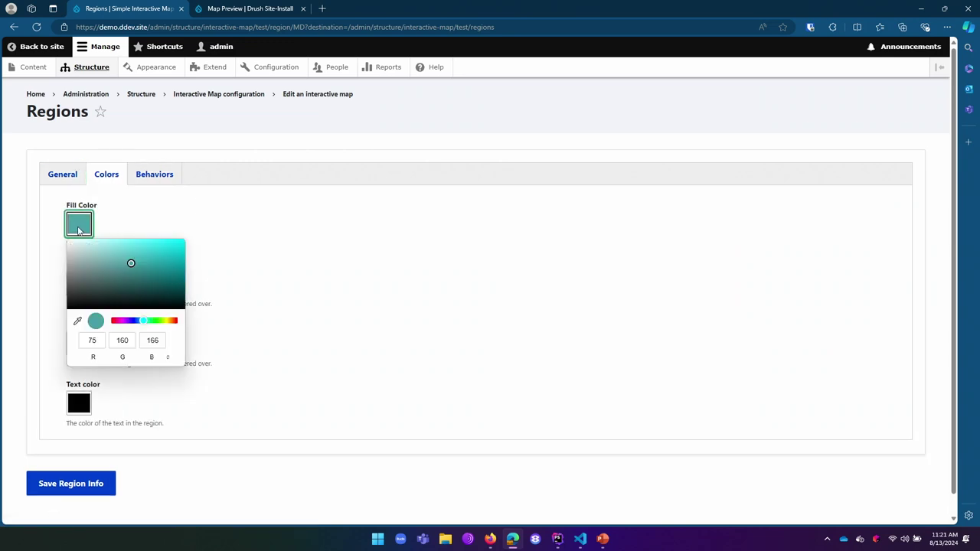
pyautogui.moveTo(150, 322); pyautogui.dragTo(156, 323)
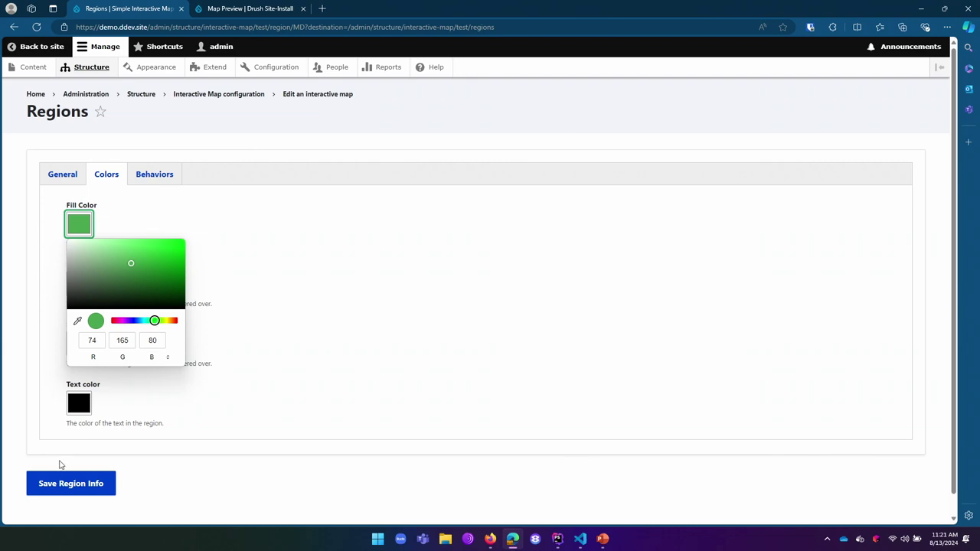
pyautogui.click(85, 483)
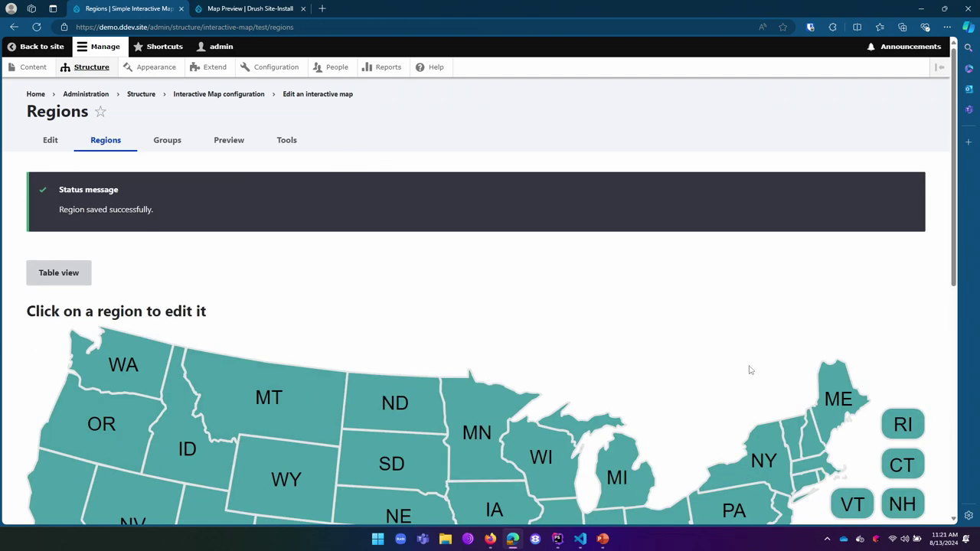
# Check Maryland's color on the regions map, viewing the whole map in a smaller browser window and maximizing the window again.
pyautogui.scroll(-2, 755, 299)
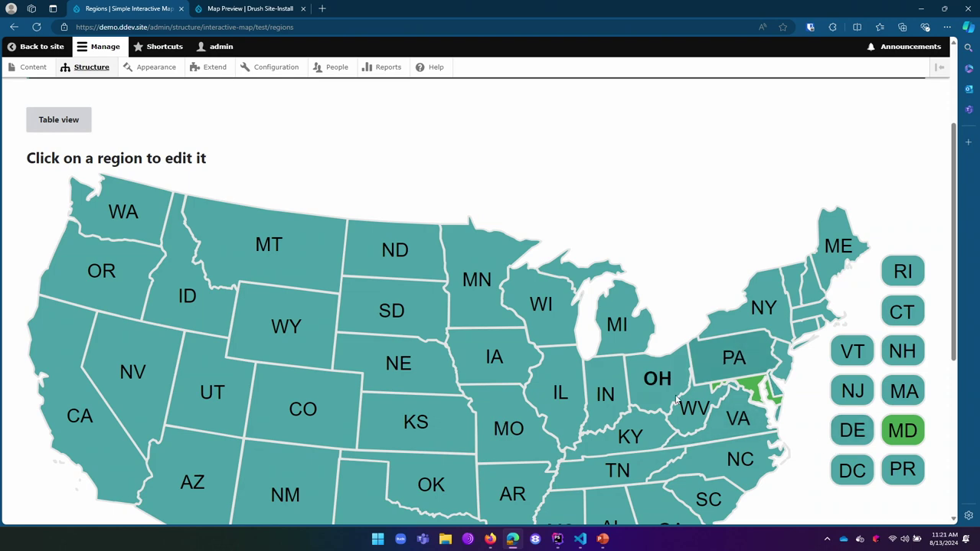
pyautogui.scroll(-1, 667, 498)
pyautogui.doubleClick(708, 16)
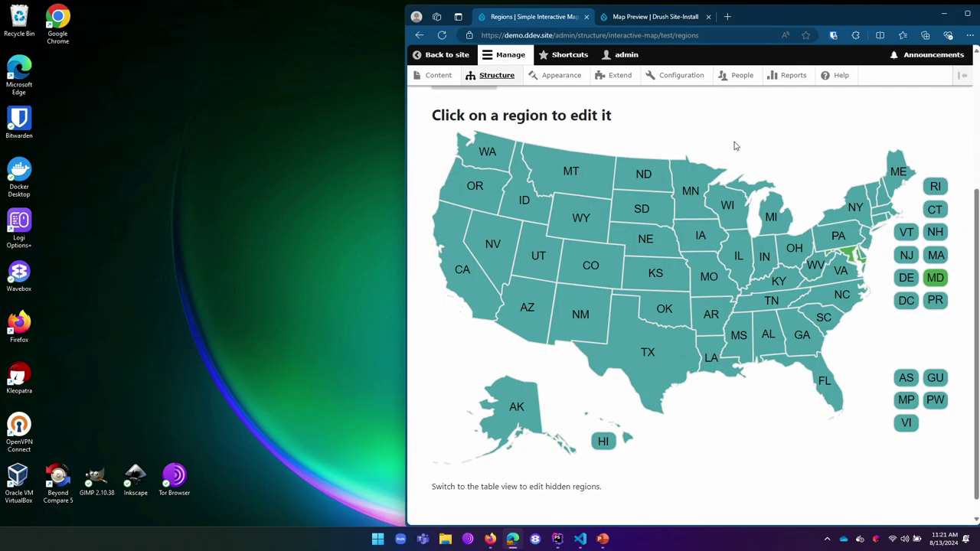
pyautogui.moveTo(732, 145); pyautogui.dragTo(712, 4)
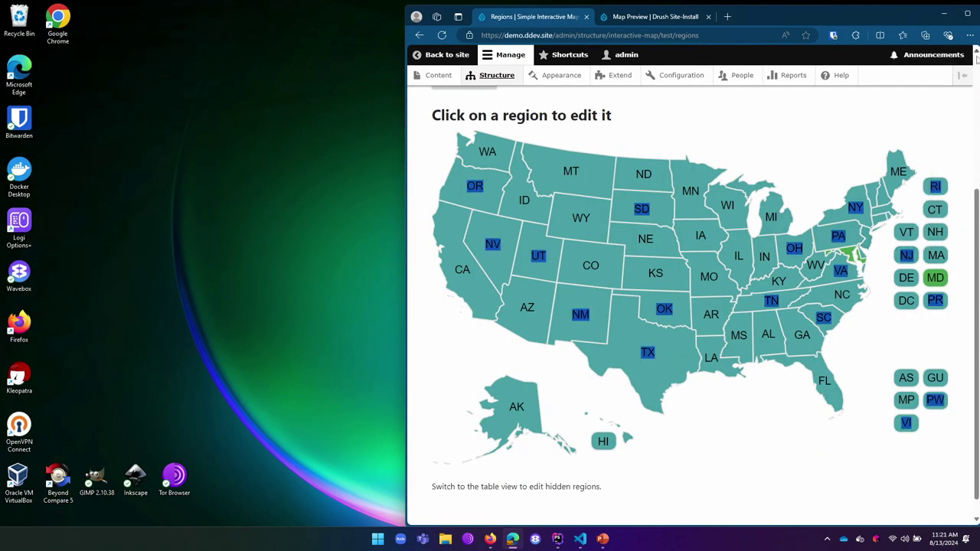
pyautogui.click(968, 14)
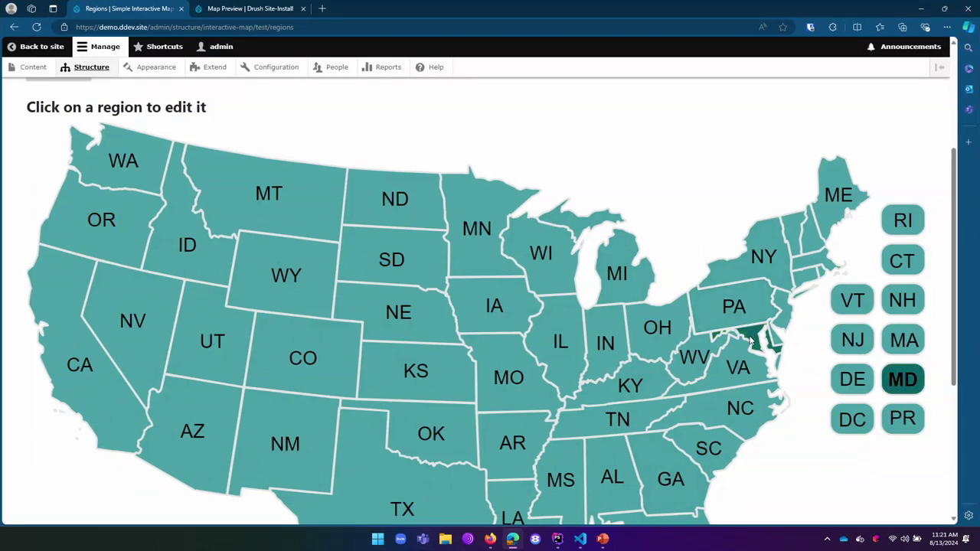
# Reopen the Maryland region and set its behavior action to Navigate to URL.
pyautogui.click(769, 334)
pyautogui.hotkey('shift', 'F10')
pyautogui.press('Escape')
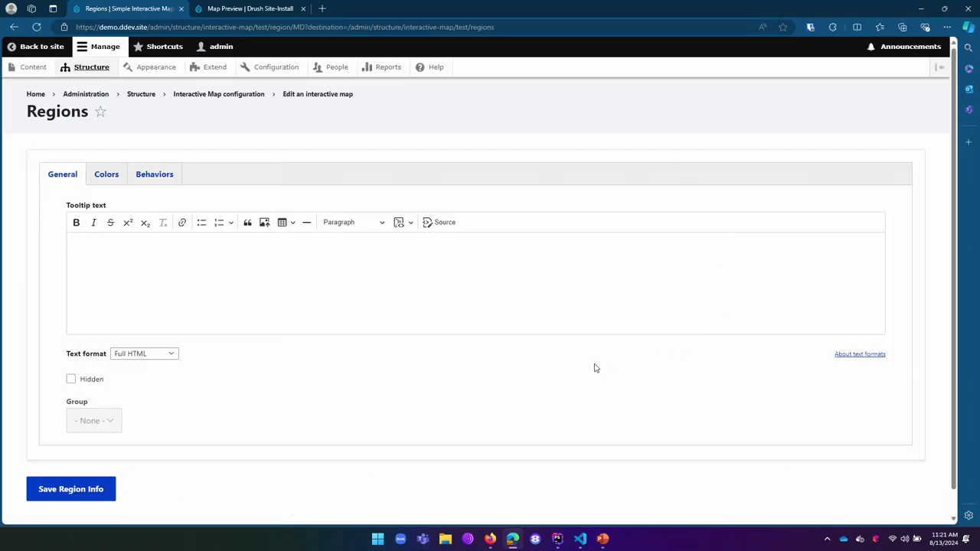
pyautogui.click(161, 184)
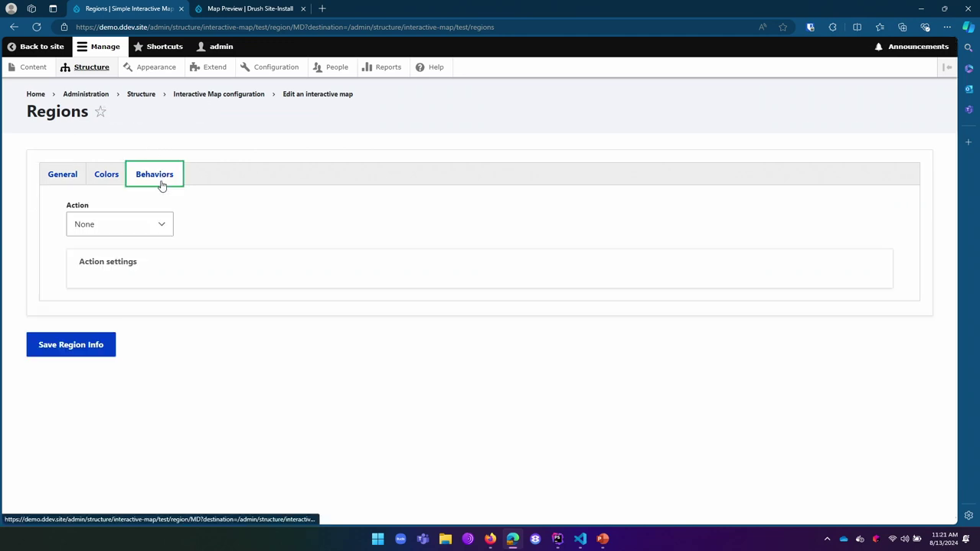
pyautogui.click(162, 226)
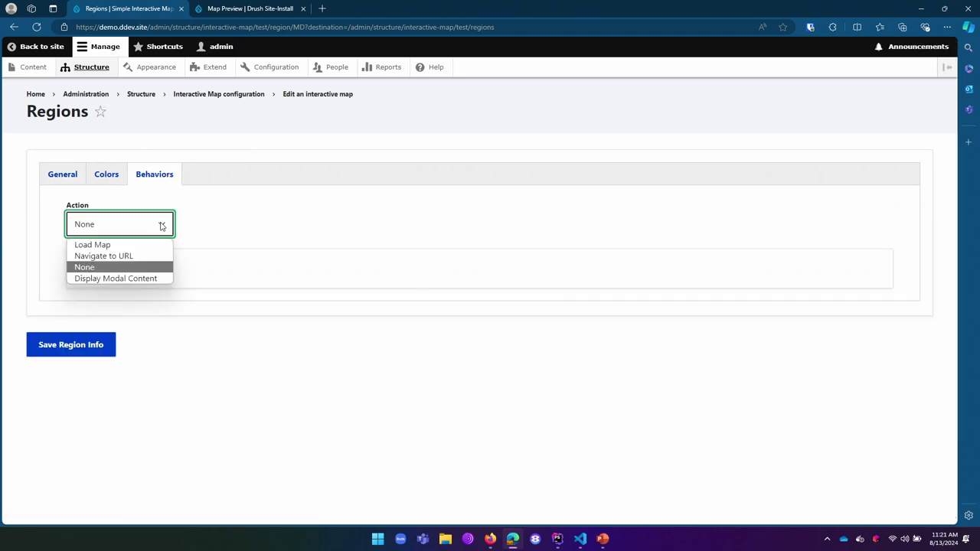
pyautogui.click(120, 257)
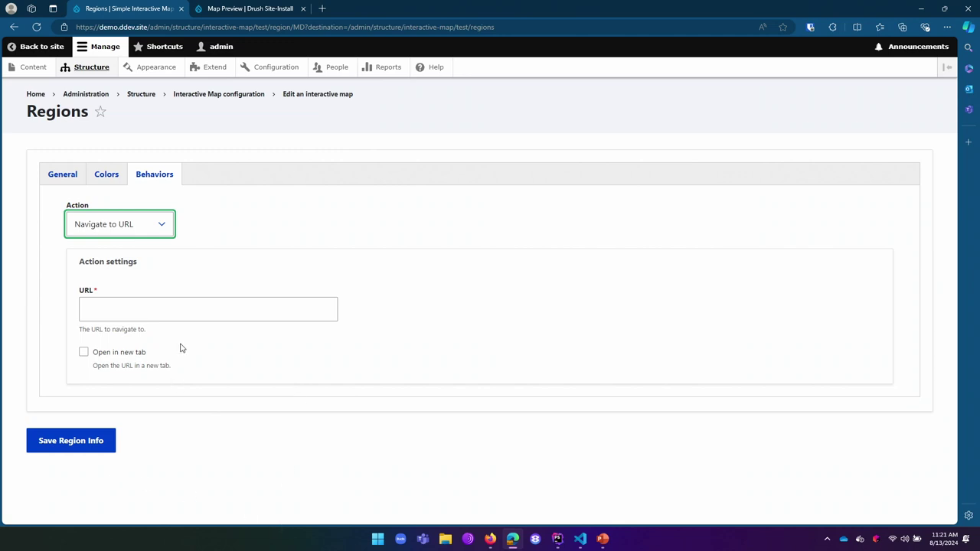
pyautogui.click(208, 300)
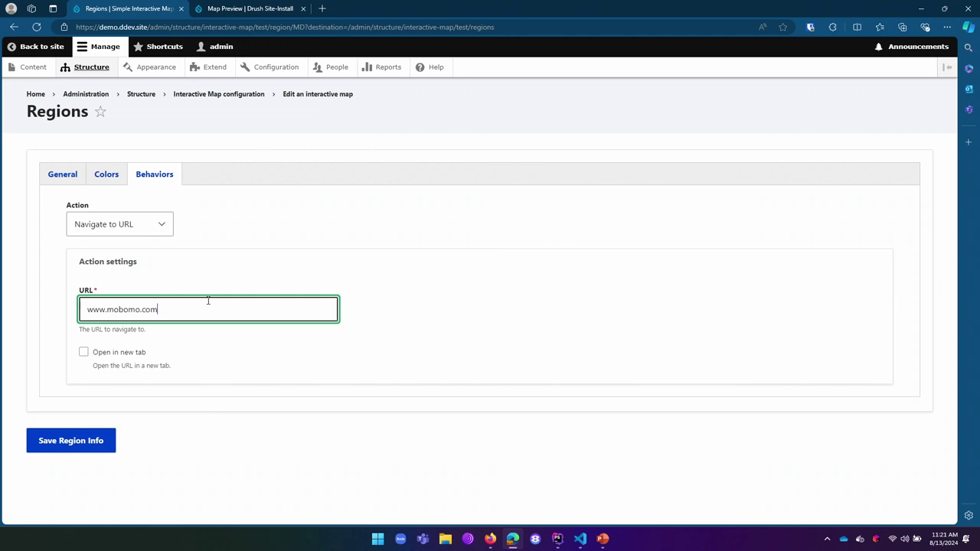
pyautogui.write('https://')
pyautogui.click(93, 356)
pyautogui.click(84, 353)
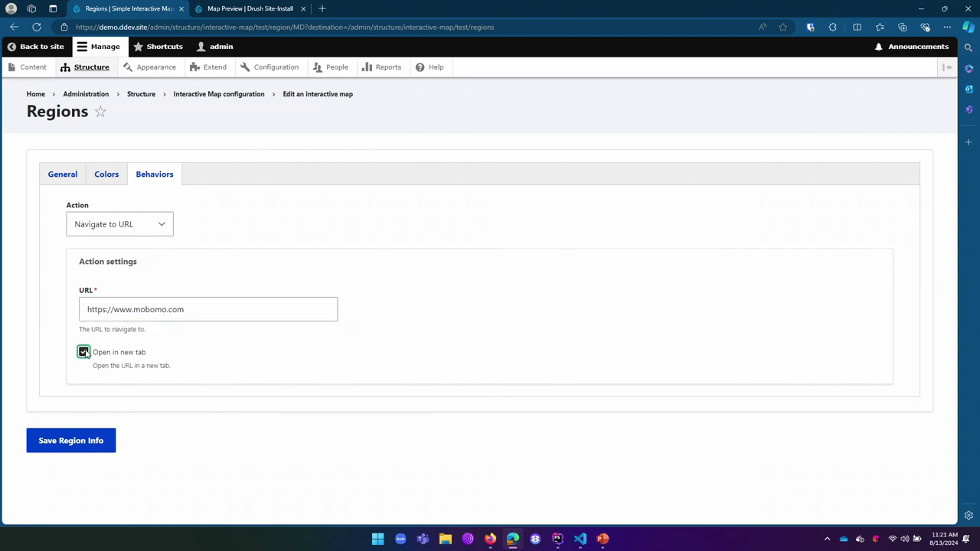
pyautogui.click(69, 443)
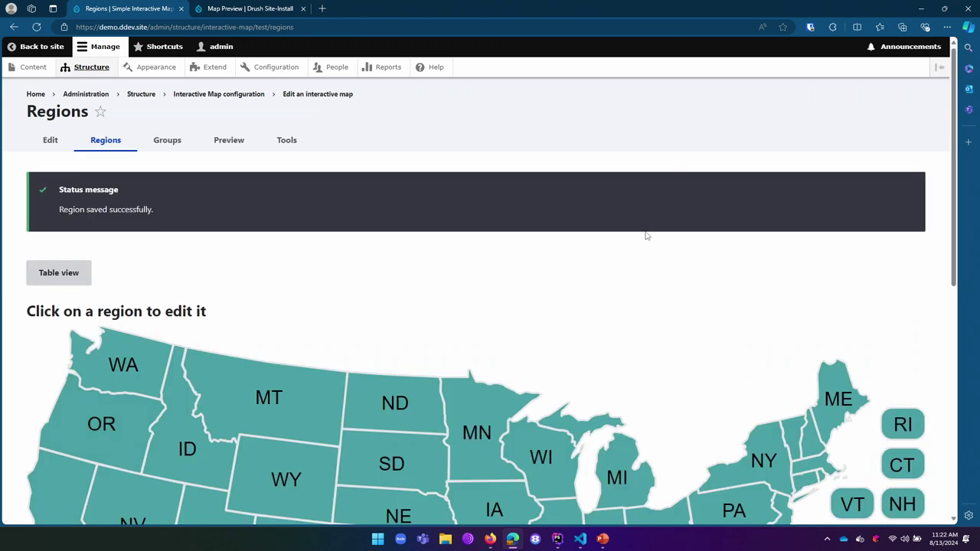
# Preview the map, test Maryland's link, and close the opened website to return to the preview.
pyautogui.click(245, 144)
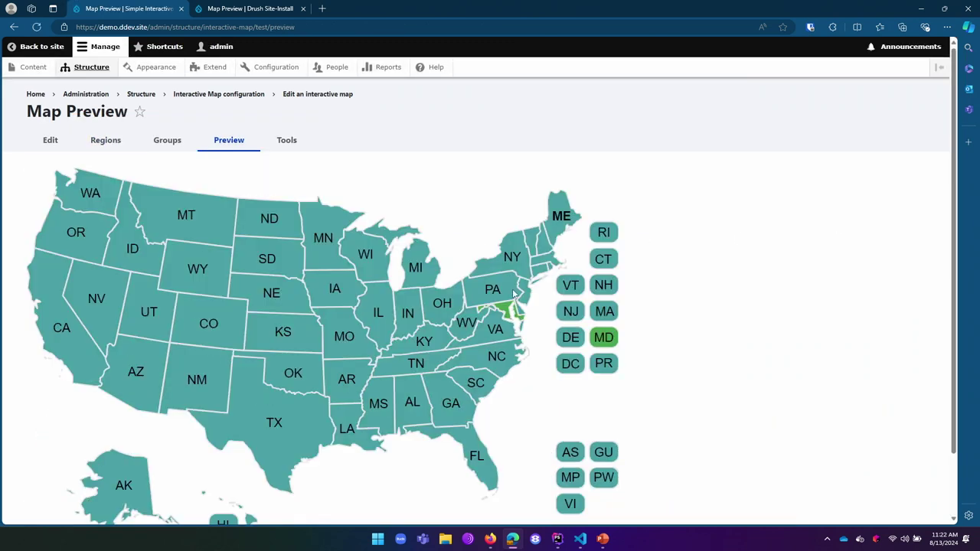
pyautogui.click(604, 341)
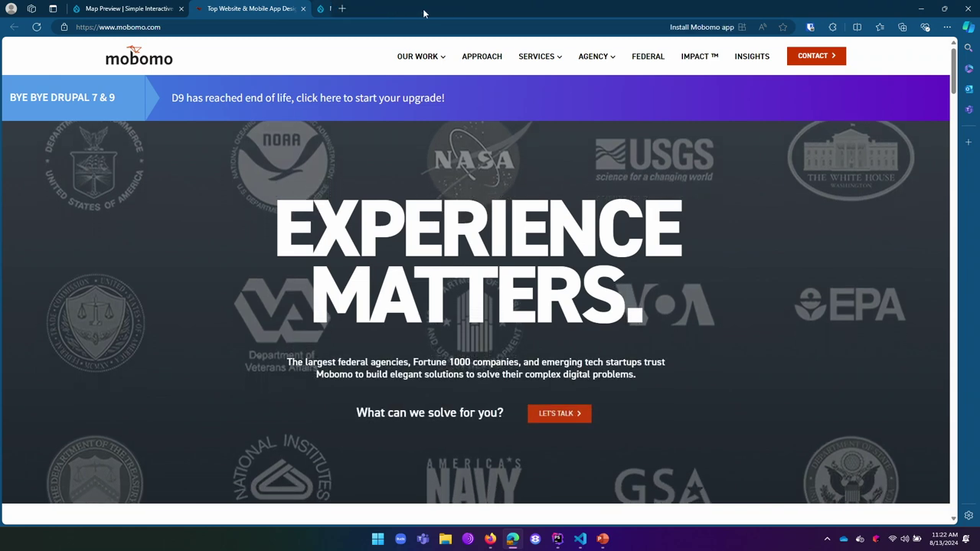
pyautogui.click(425, 8)
pyautogui.rightClick(250, 93)
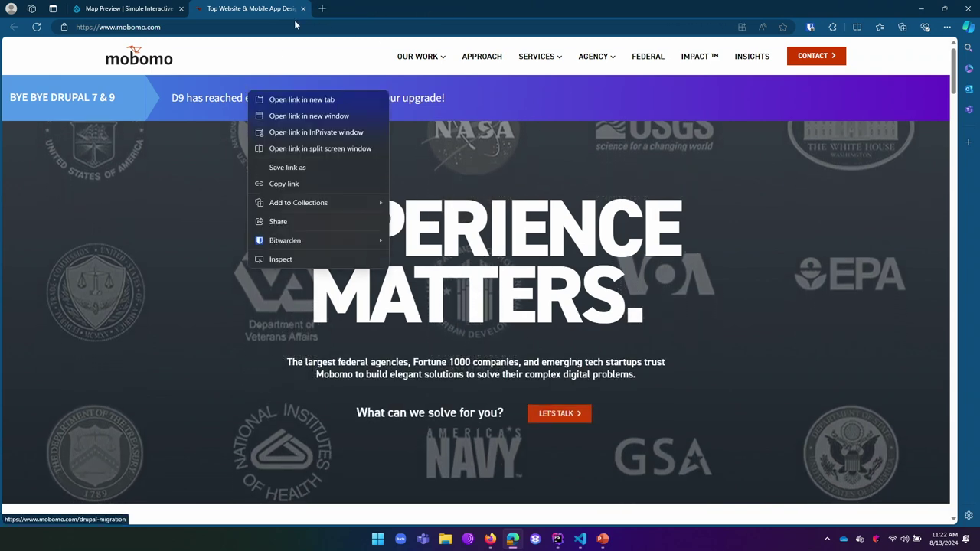
pyautogui.press('Escape')
pyautogui.hotkey('ctrl', 'w')
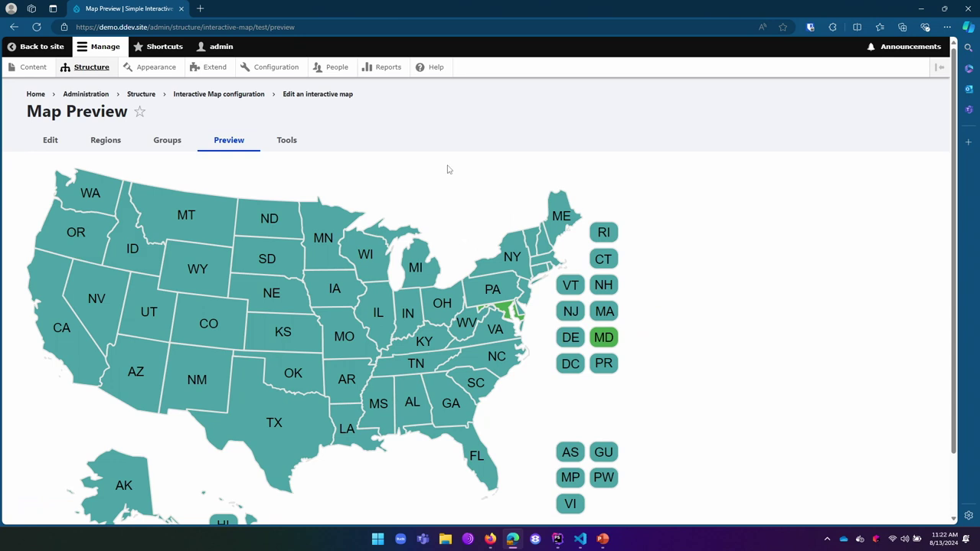
# Export the map's region data from the interactive map tools as a CSV file and open the downloaded file in Excel.
pyautogui.click(282, 142)
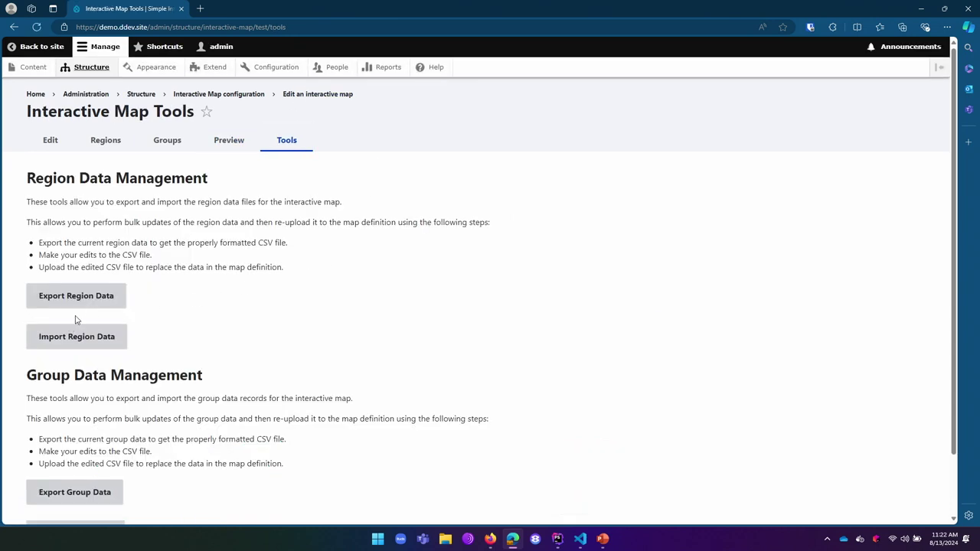
pyautogui.click(91, 302)
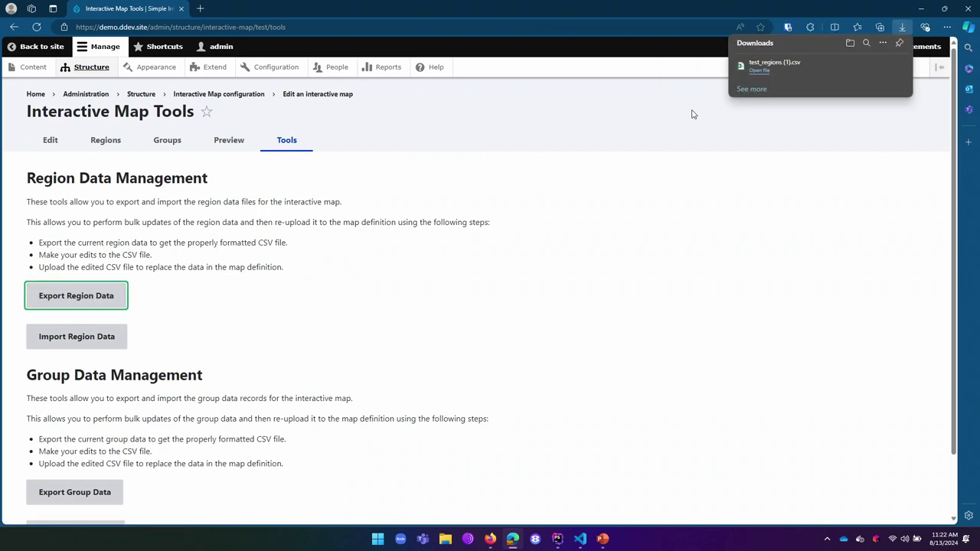
pyautogui.click(763, 71)
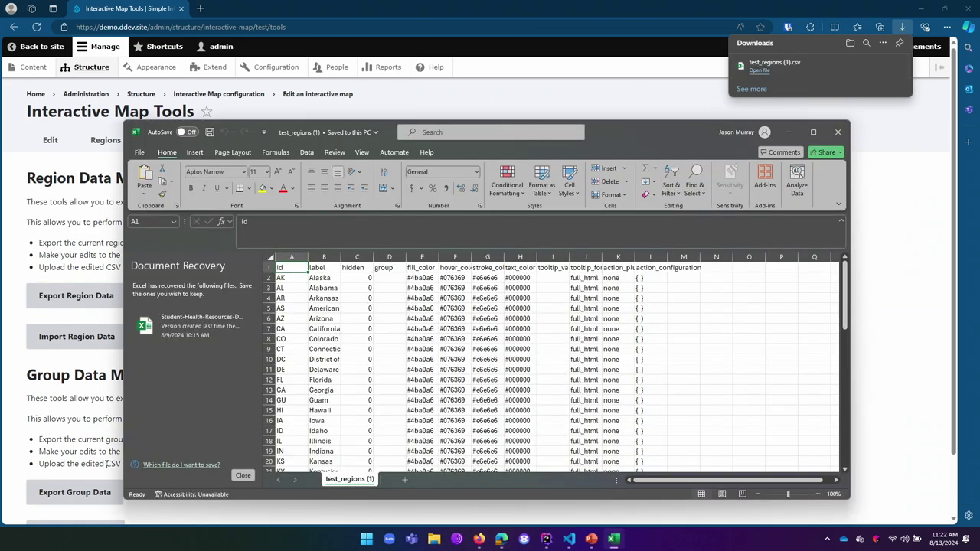
# Examine the exported region rows, including Maryland's color and action settings, and close the spreadsheet.
pyautogui.scroll(-8, 445, 392)
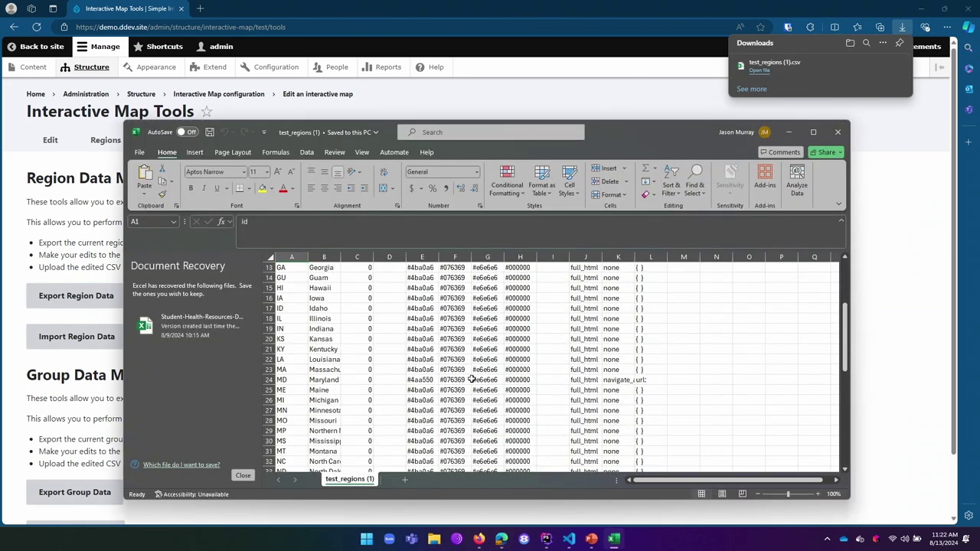
pyautogui.scroll(1, 618, 350)
pyautogui.scroll(3, 621, 350)
pyautogui.scroll(-8, 557, 395)
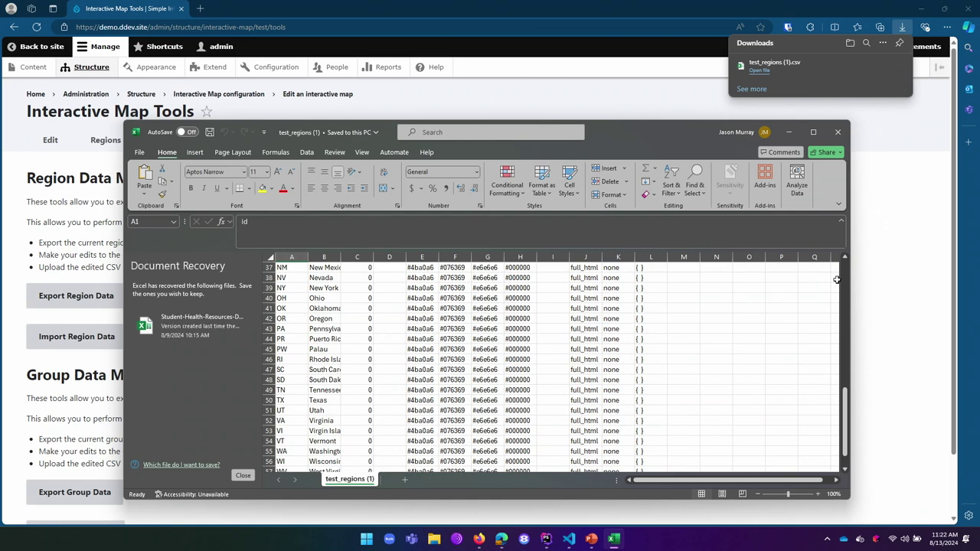
pyautogui.click(836, 132)
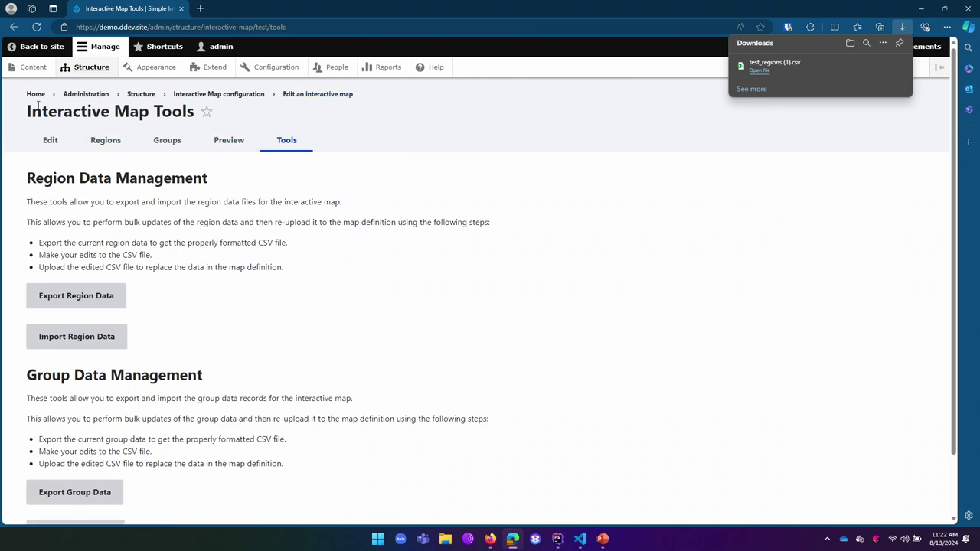
# Look through the site's module list for the modules in the Simple Interactive Maps group.
pyautogui.click(197, 66)
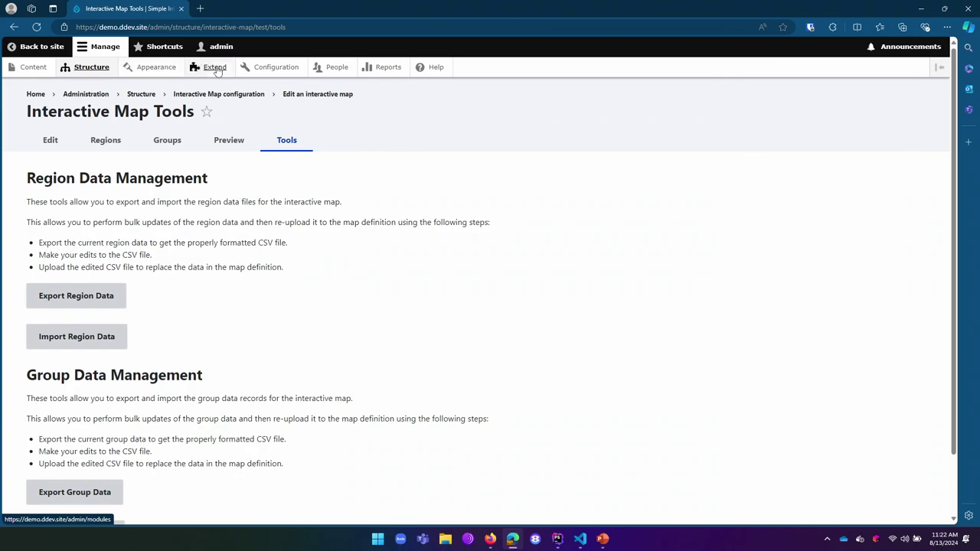
pyautogui.scroll(-19, 163, 439)
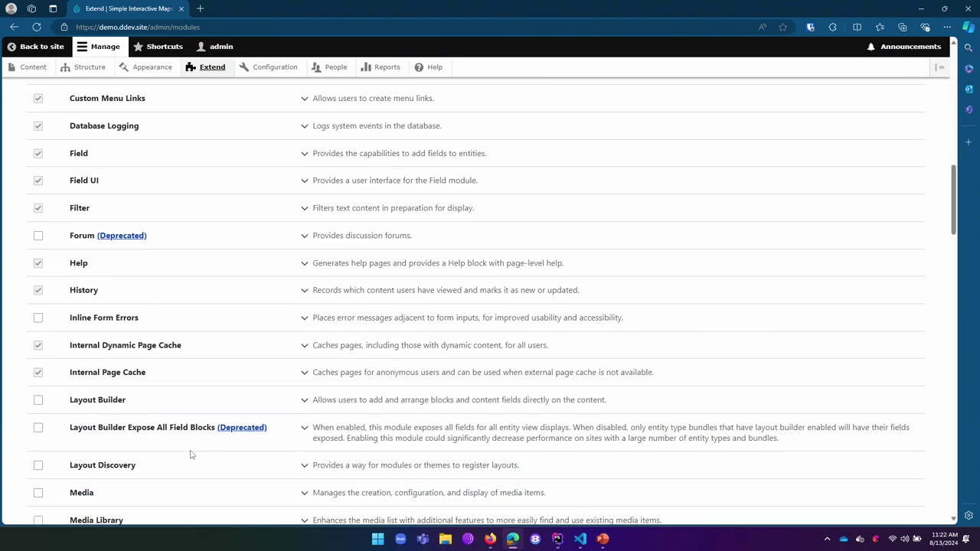
pyautogui.scroll(-20, 198, 463)
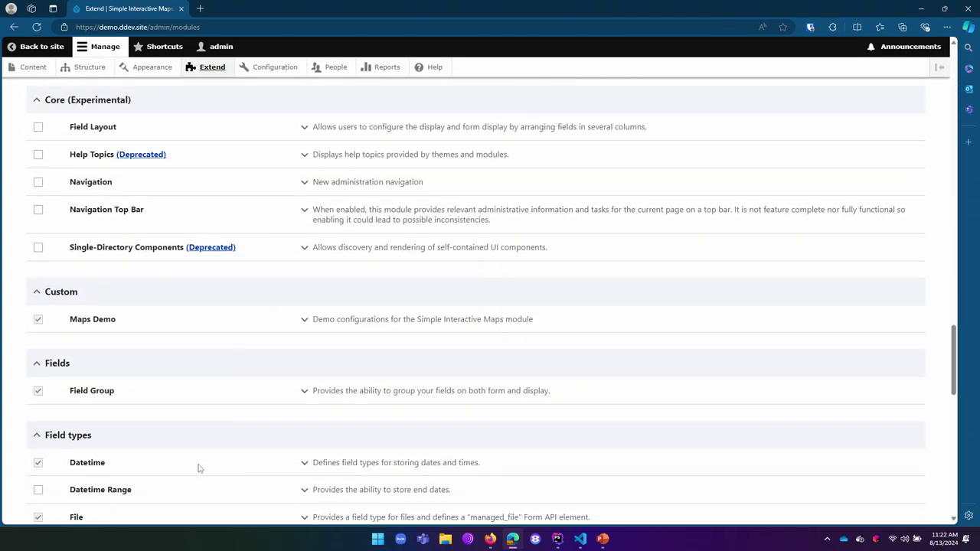
pyautogui.scroll(1, 120, 313)
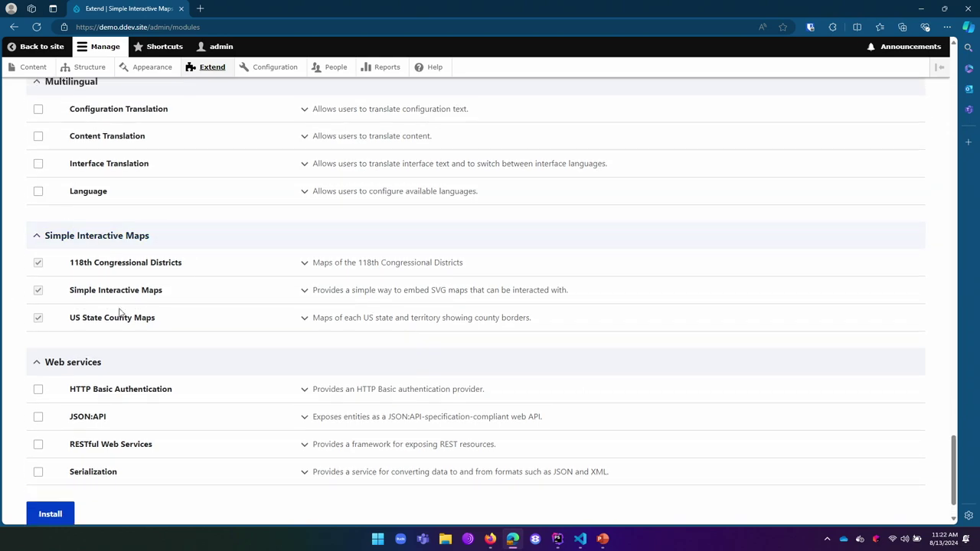
pyautogui.scroll(1, 107, 414)
pyautogui.scroll(-1, 120, 252)
pyautogui.scroll(20, 201, 383)
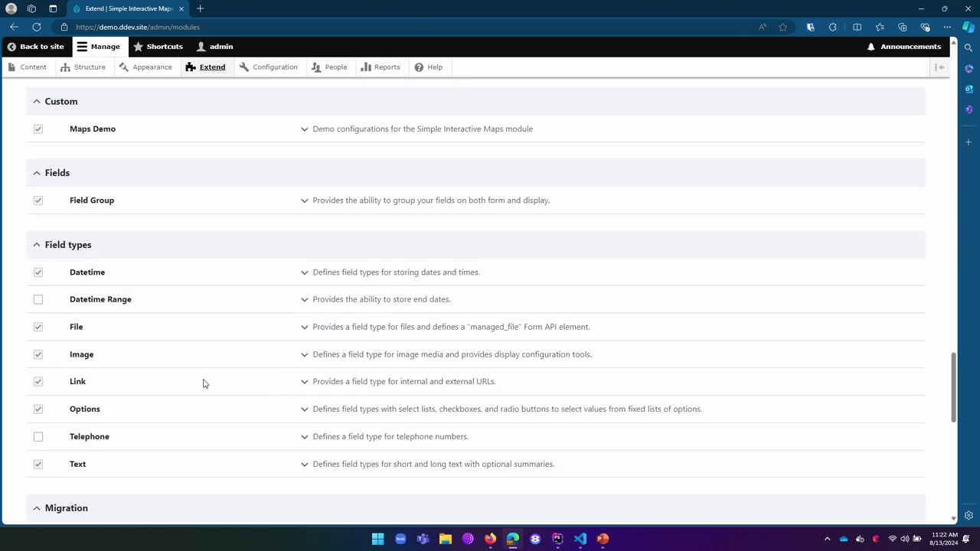
# Collapse the Core module group and check the Maps Demo entry among the custom modules.
pyautogui.scroll(-5, 153, 376)
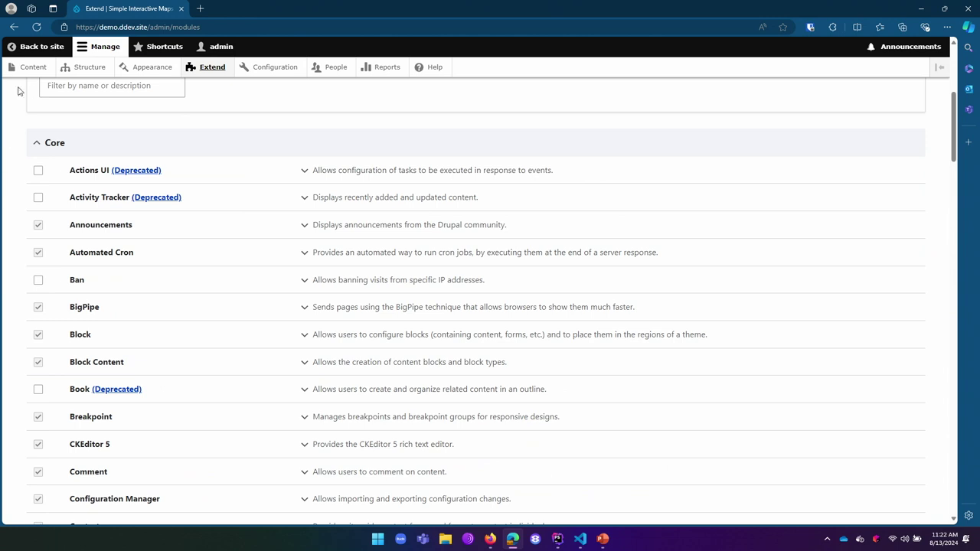
pyautogui.click(46, 142)
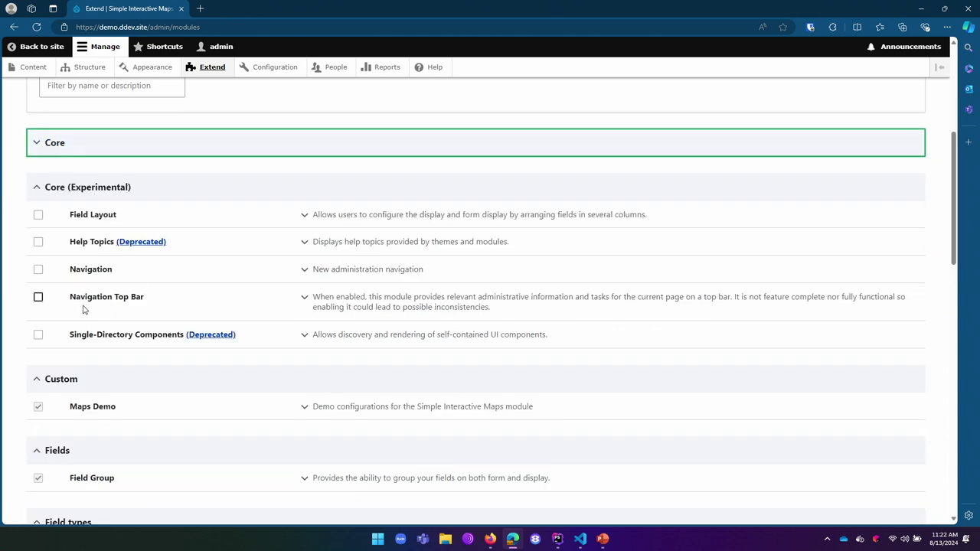
pyautogui.click(102, 413)
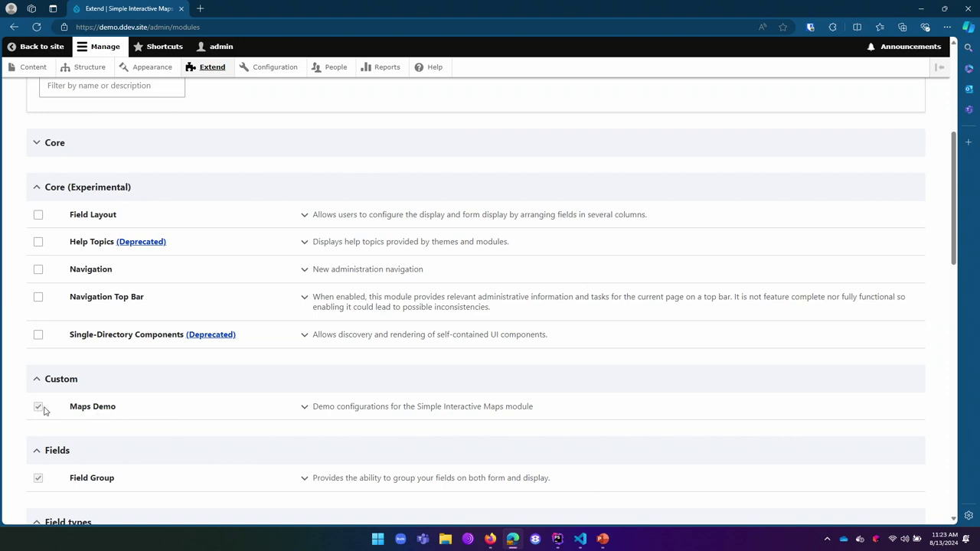
# Uninstall the Maps Demo module and confirm its removal.
pyautogui.click(94, 67)
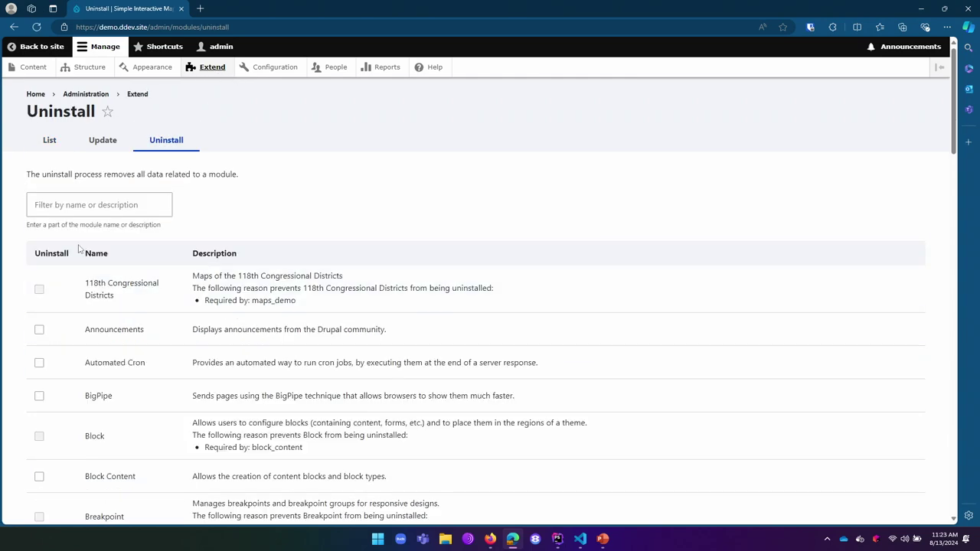
pyautogui.scroll(-7, 147, 389)
pyautogui.scroll(-10, 104, 394)
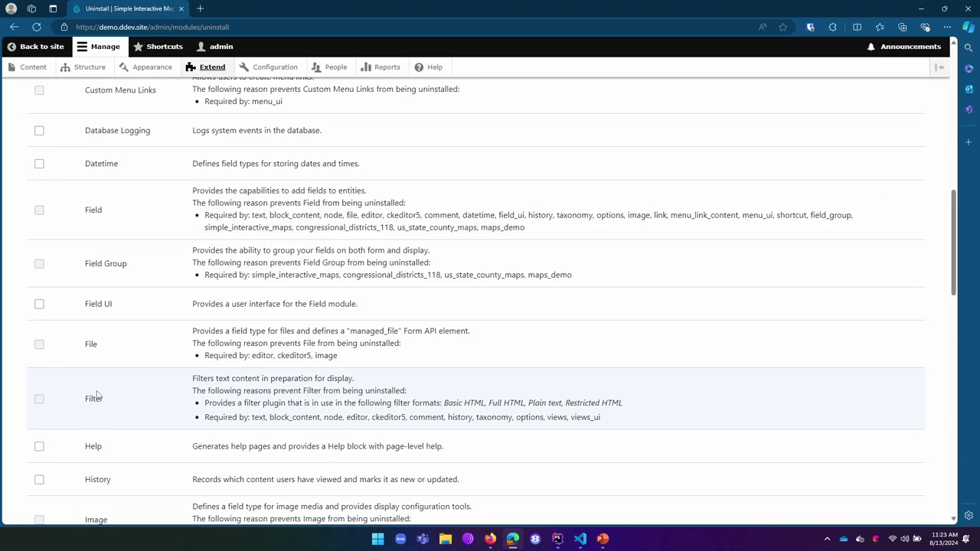
pyautogui.scroll(-5, 86, 394)
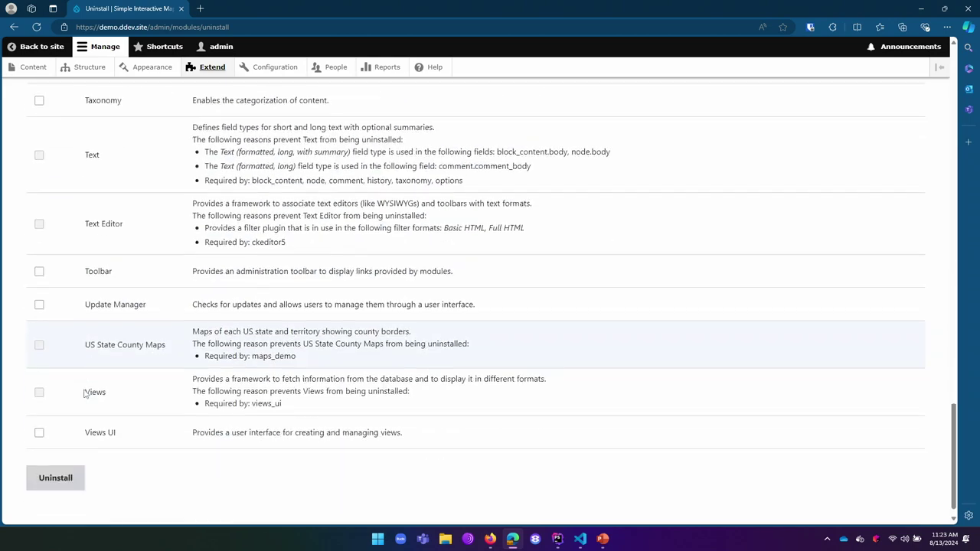
pyautogui.scroll(20, 87, 393)
pyautogui.scroll(-1, 97, 386)
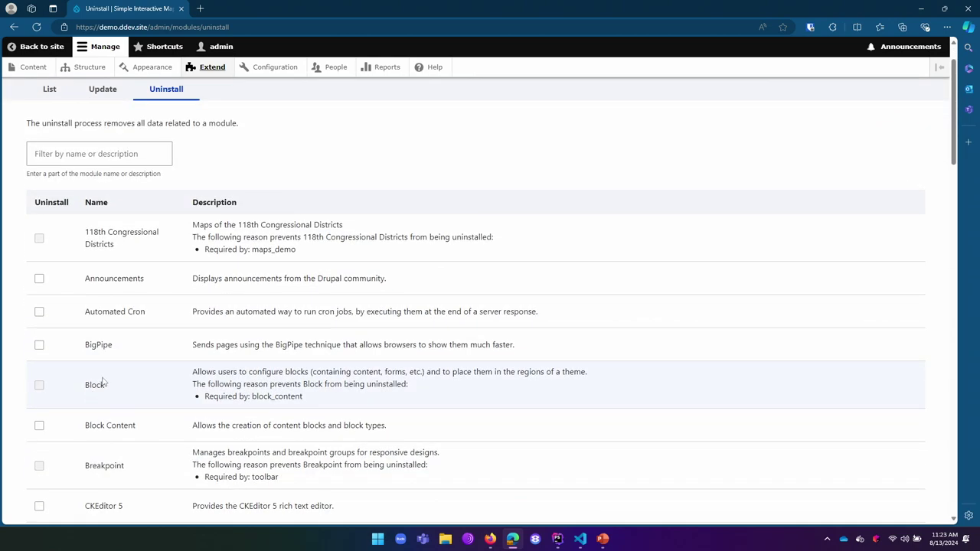
pyautogui.scroll(-3, 120, 383)
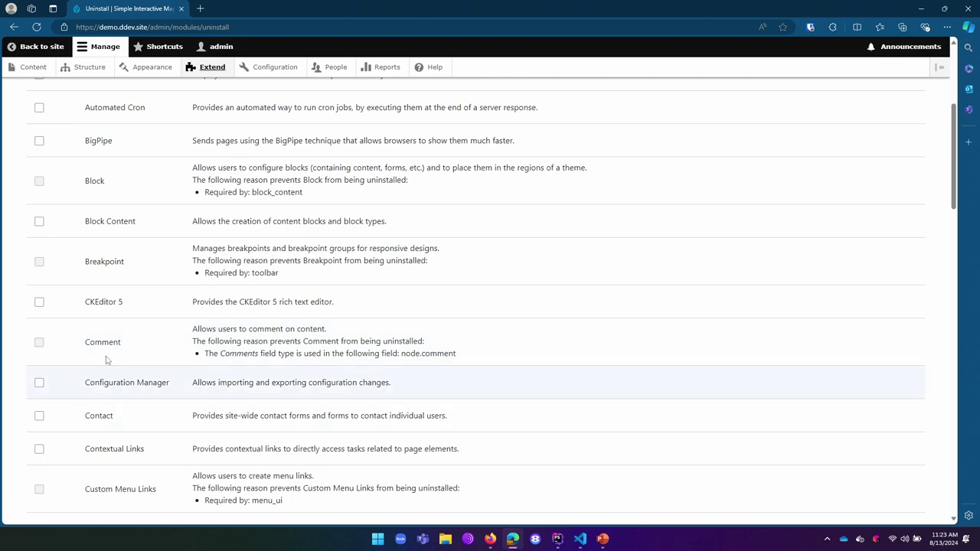
pyautogui.scroll(-2, 78, 227)
pyautogui.scroll(-4, 87, 317)
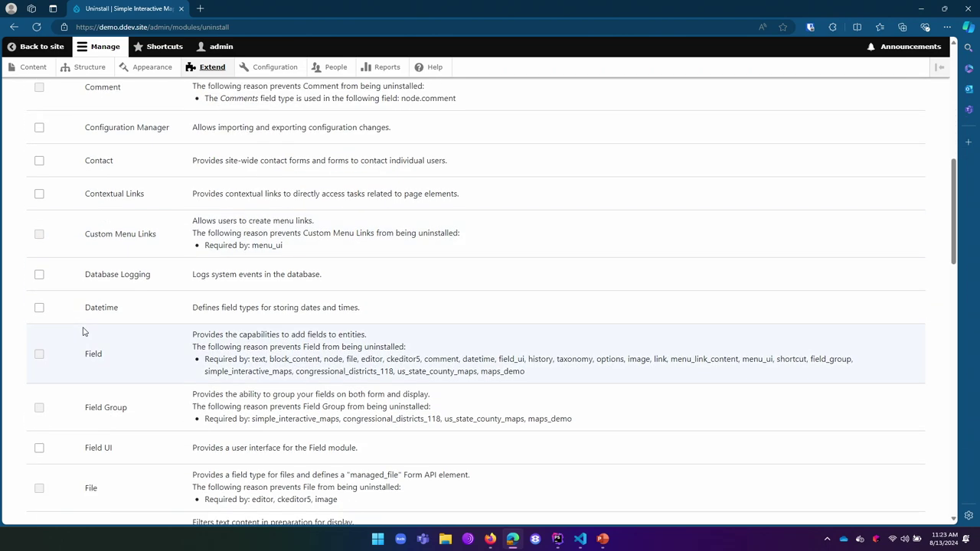
pyautogui.scroll(-1, 114, 342)
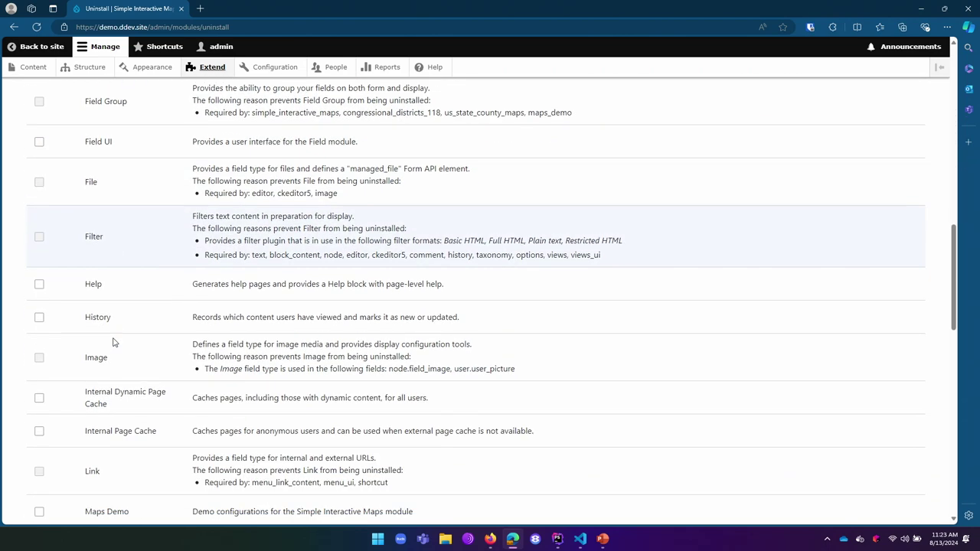
pyautogui.scroll(-2, 100, 371)
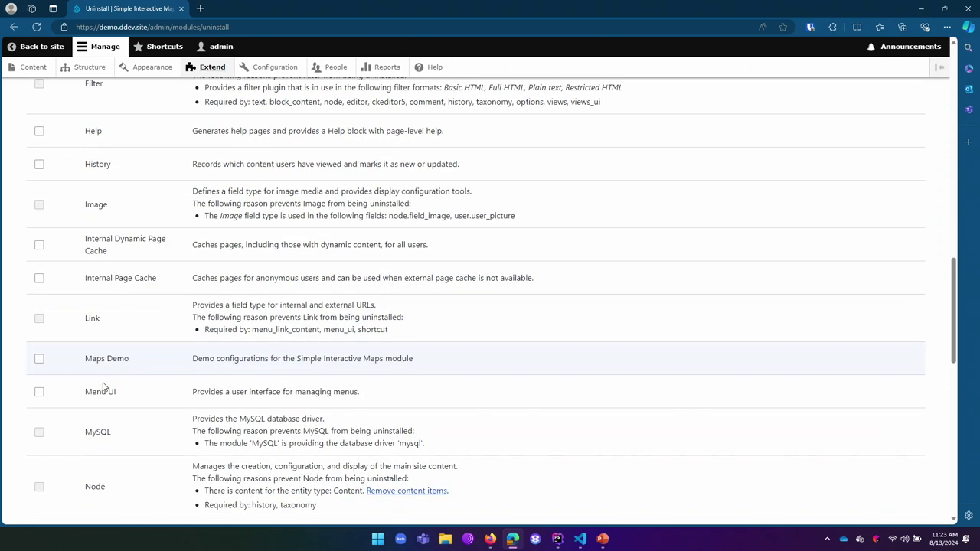
pyautogui.click(40, 358)
pyautogui.scroll(-8, 147, 451)
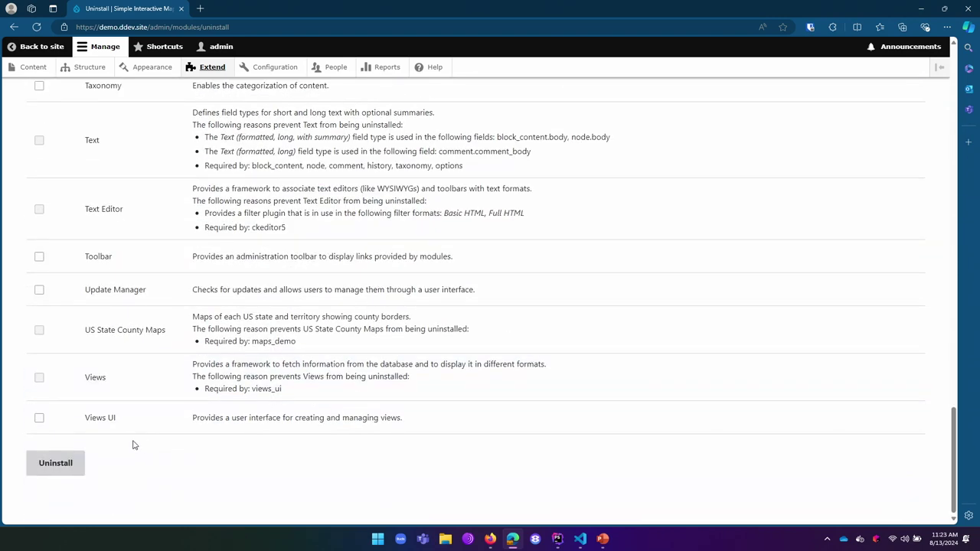
pyautogui.click(52, 470)
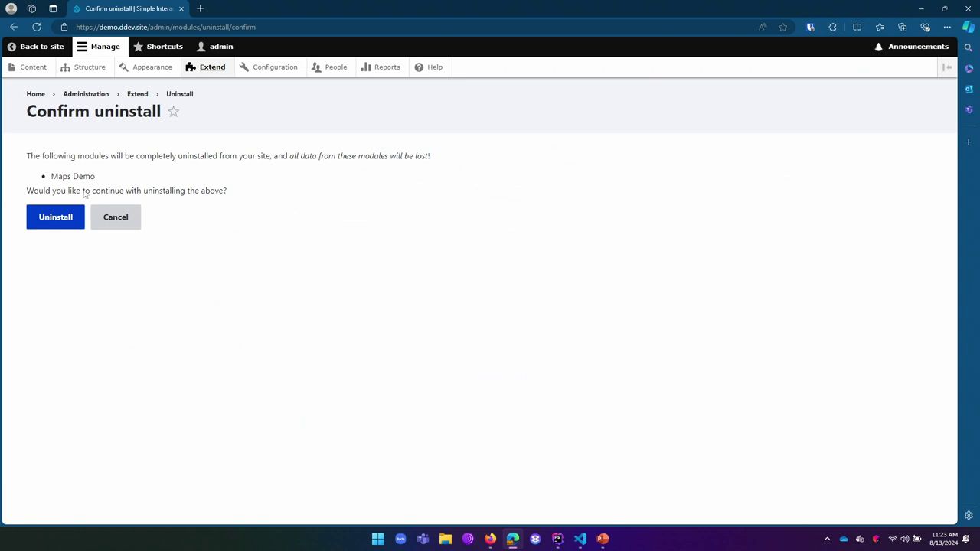
pyautogui.click(66, 218)
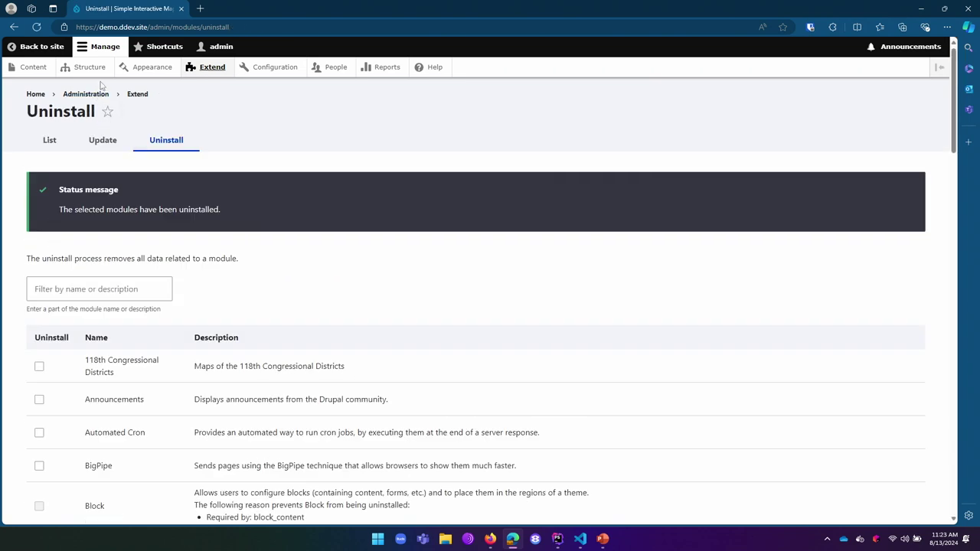
# Install the custom Maps Demo module from the site's module list.
pyautogui.click(208, 66)
pyautogui.scroll(-3, 153, 383)
pyautogui.scroll(-10, 132, 465)
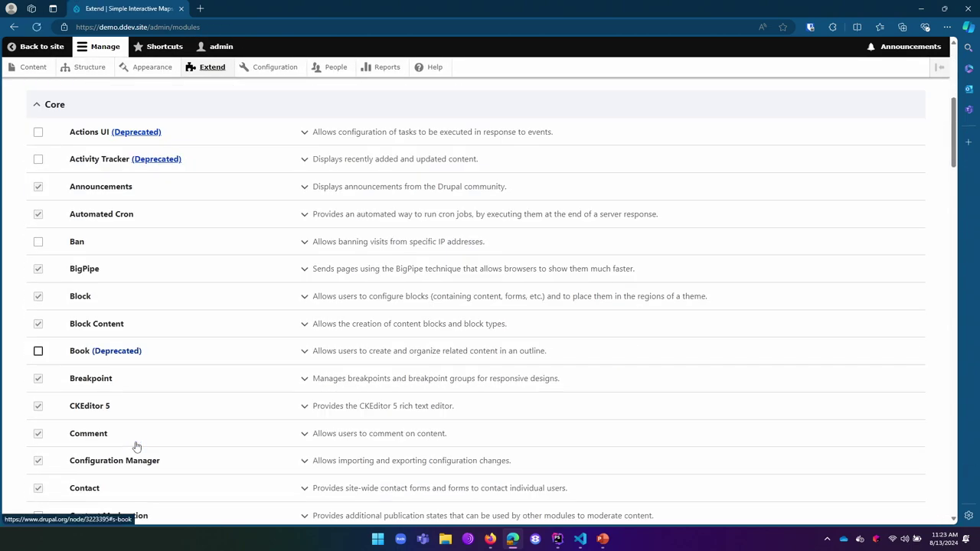
pyautogui.scroll(-7, 137, 447)
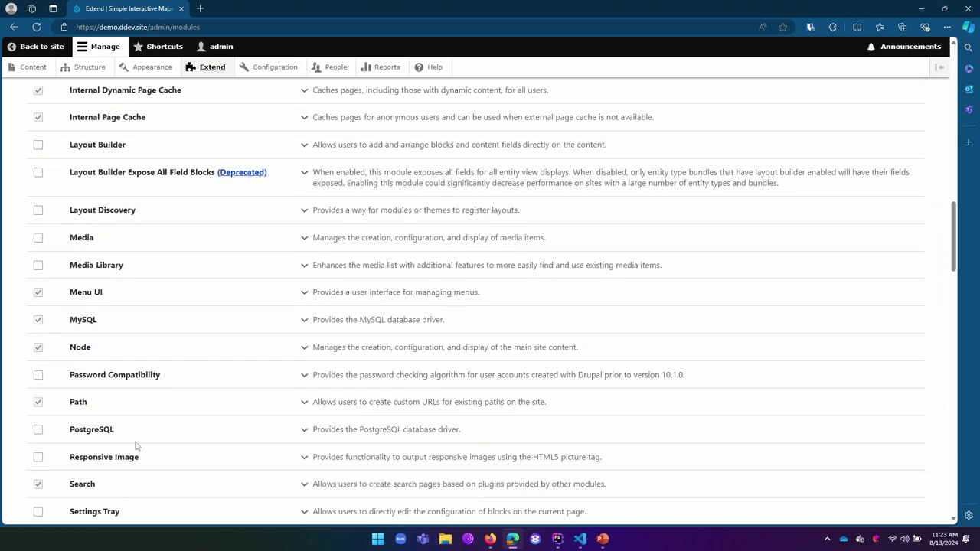
pyautogui.scroll(-3, 117, 416)
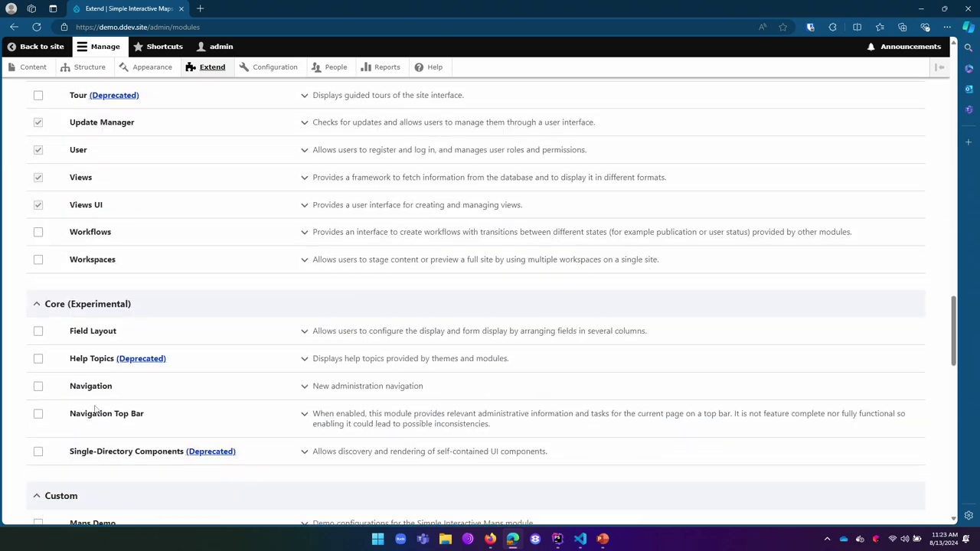
pyautogui.scroll(-2, 92, 399)
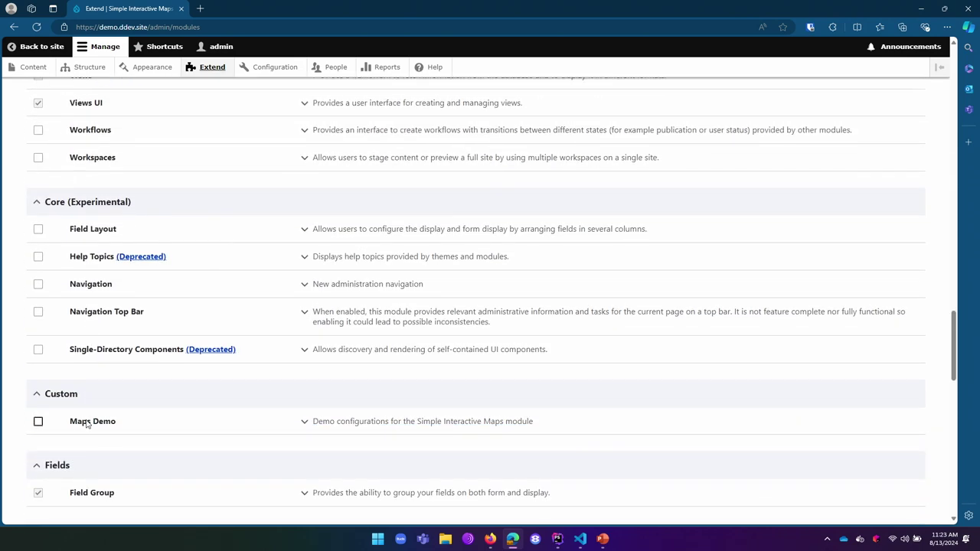
pyautogui.click(38, 421)
pyautogui.scroll(-5, 97, 455)
pyautogui.scroll(-5, 97, 454)
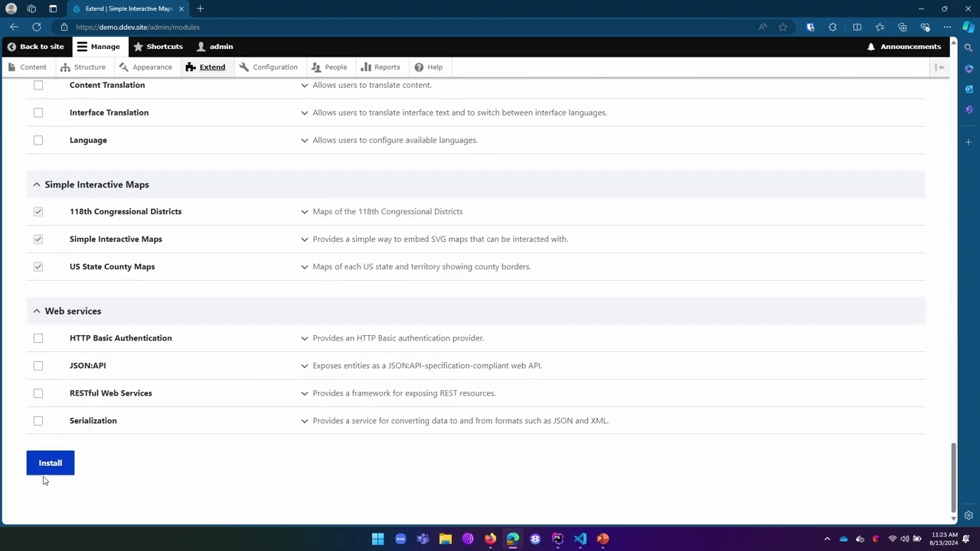
pyautogui.click(54, 463)
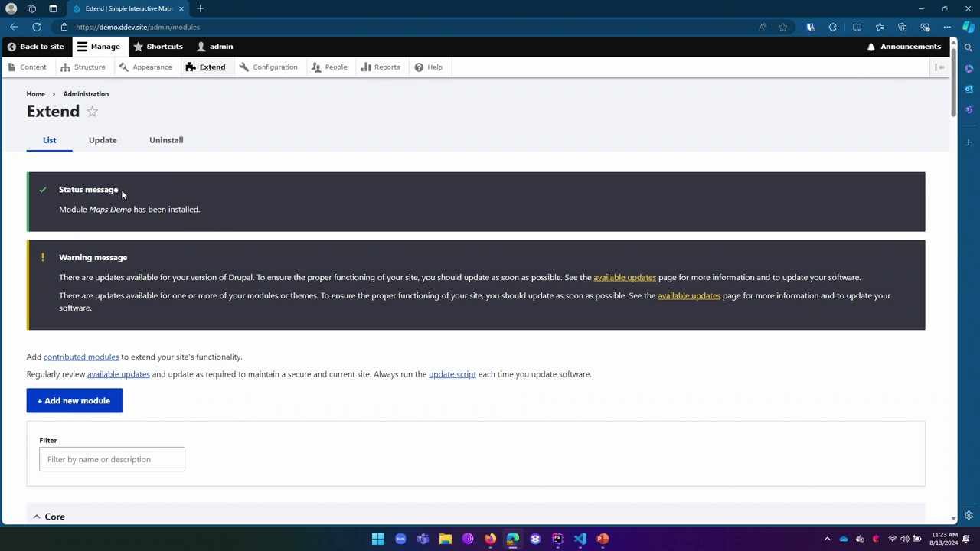
# Open the site's list of interactive maps to view the demo map configurations.
pyautogui.click(86, 71)
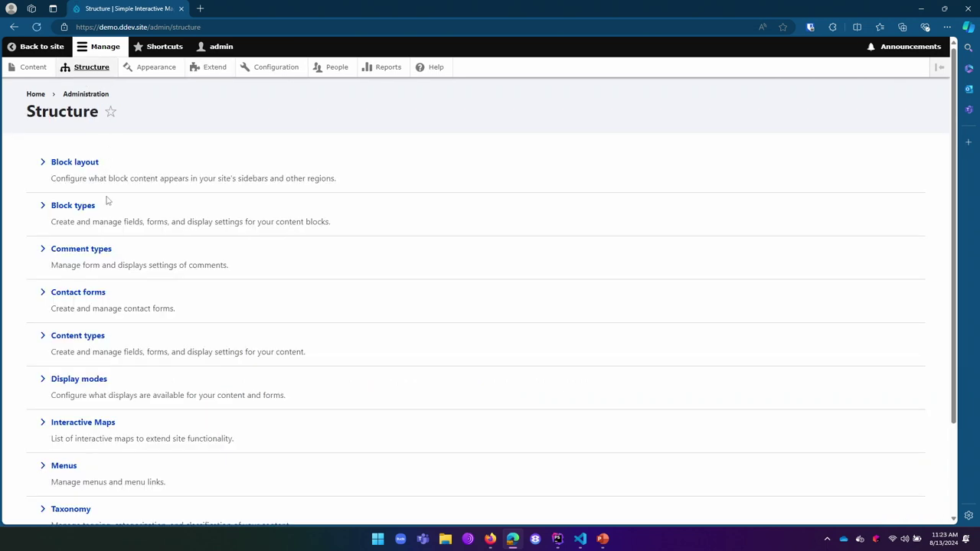
pyautogui.click(69, 423)
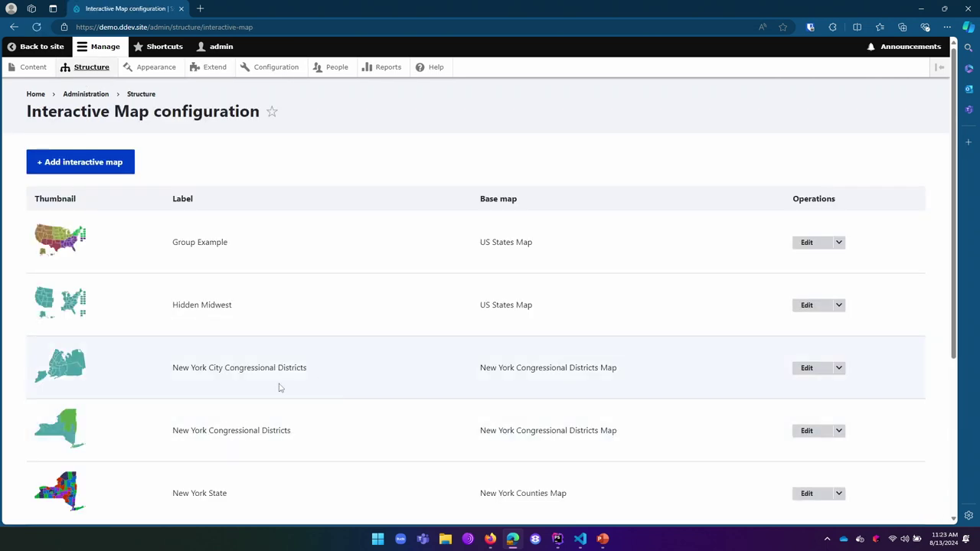
pyautogui.rightClick(371, 434)
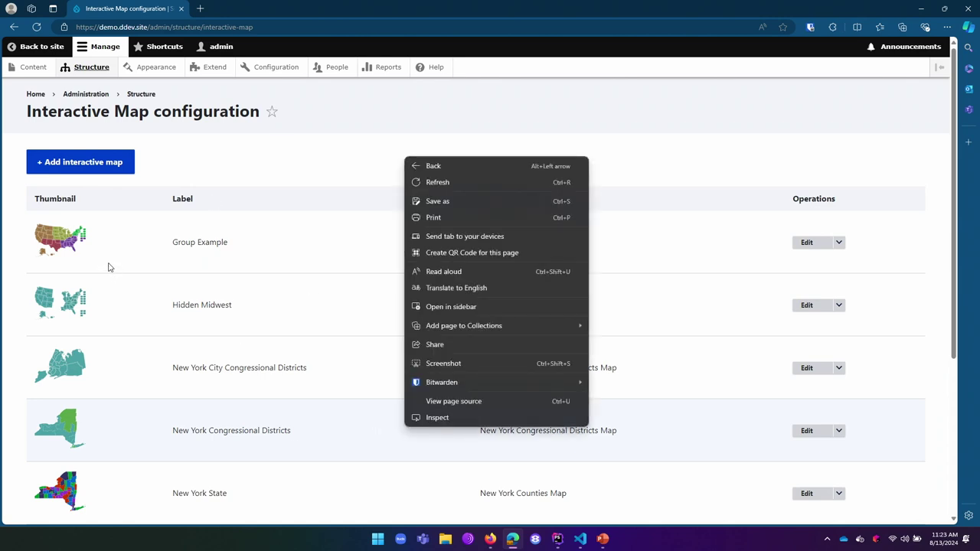
pyautogui.click(383, 11)
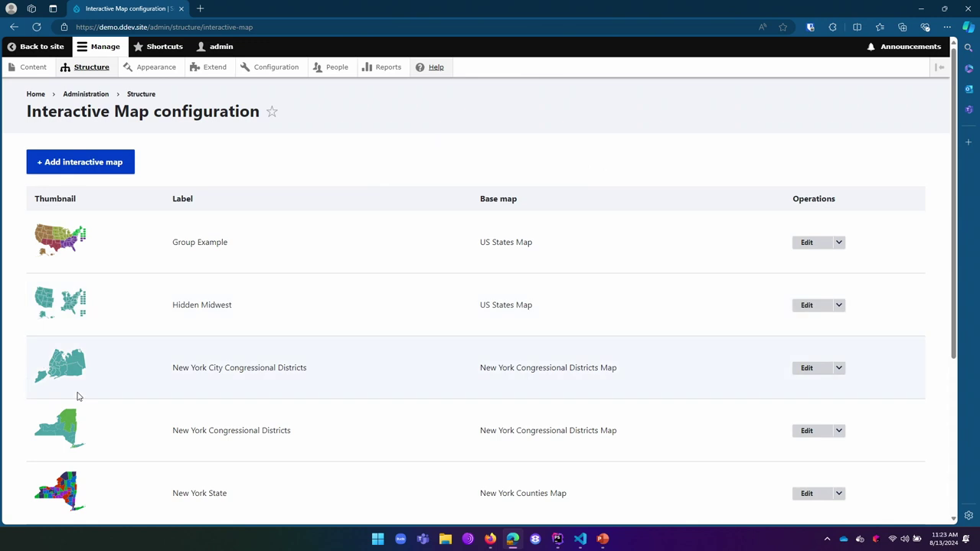
# Open the Simple Interactive Maps basic page for editing from the site's content list.
pyautogui.scroll(-3, 202, 411)
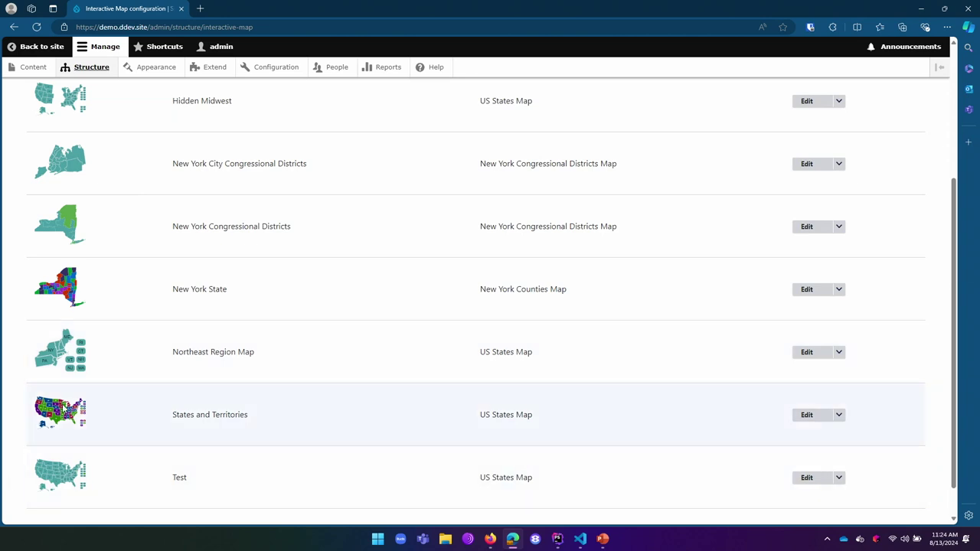
pyautogui.click(29, 67)
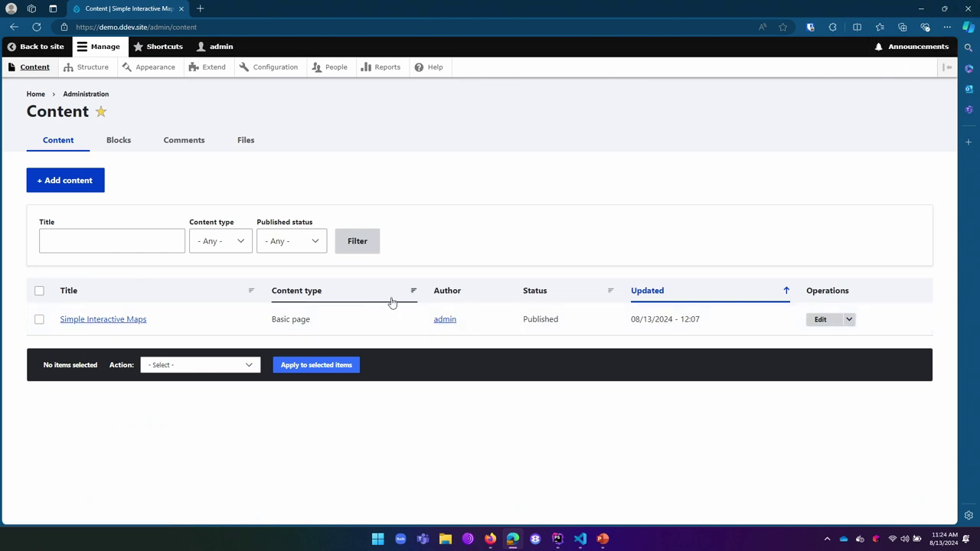
pyautogui.click(819, 320)
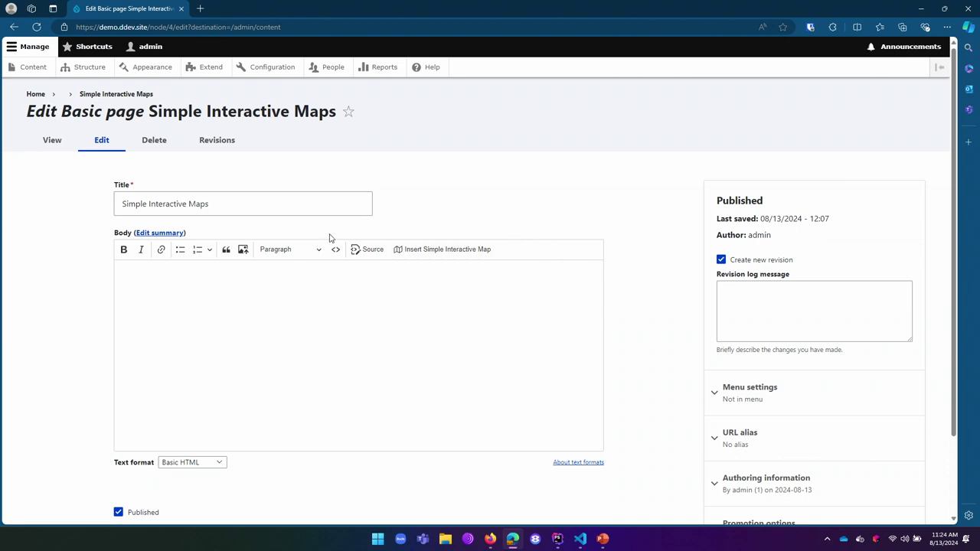
# Embed the States and Territories interactive map in the page body with its map description shown.
pyautogui.click(431, 250)
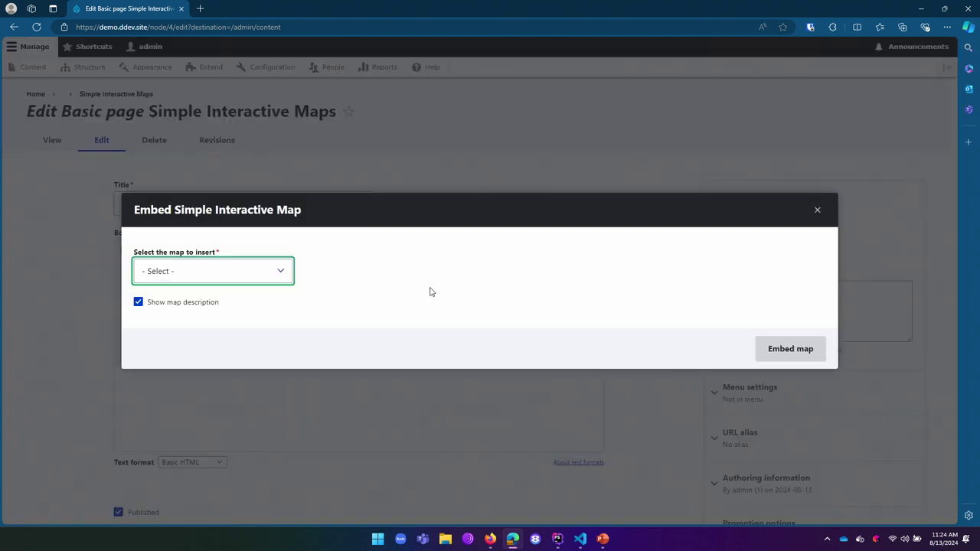
pyautogui.click(252, 271)
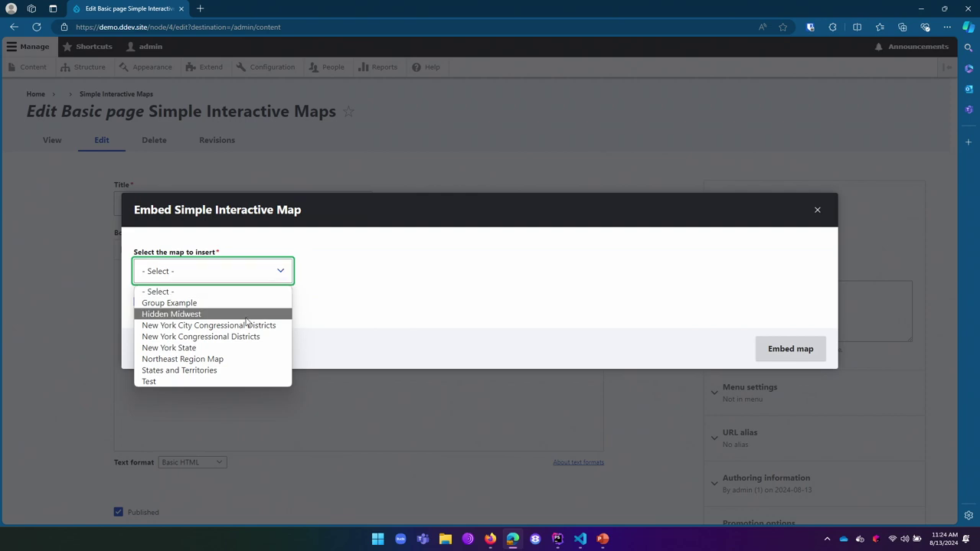
pyautogui.click(237, 371)
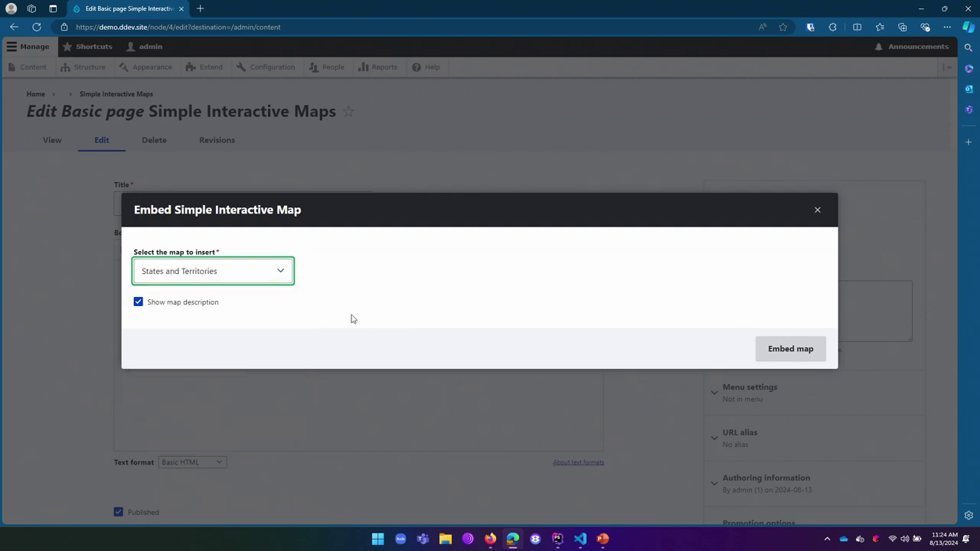
pyautogui.click(800, 356)
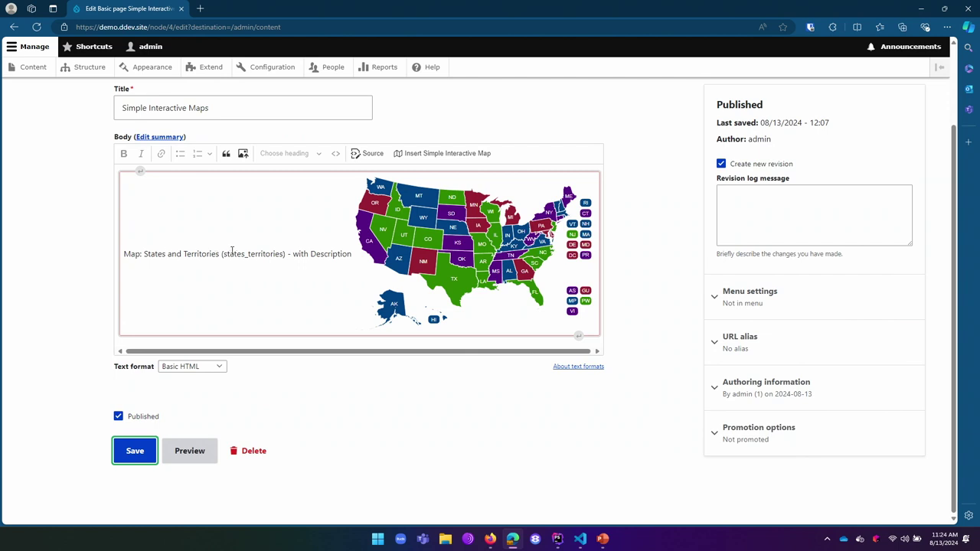
# Save the Simple Interactive Maps page and view the published page with the embedded map.
pyautogui.click(132, 462)
pyautogui.click(107, 404)
pyautogui.scroll(-3, 276, 238)
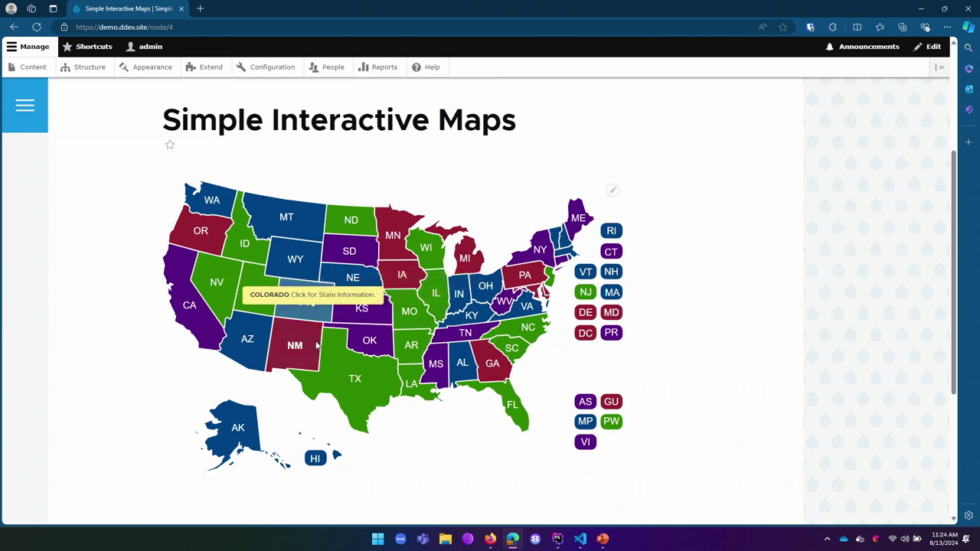
# Test the Texas and Florida links on the map, closing each state's website after viewing it.
pyautogui.click(341, 383)
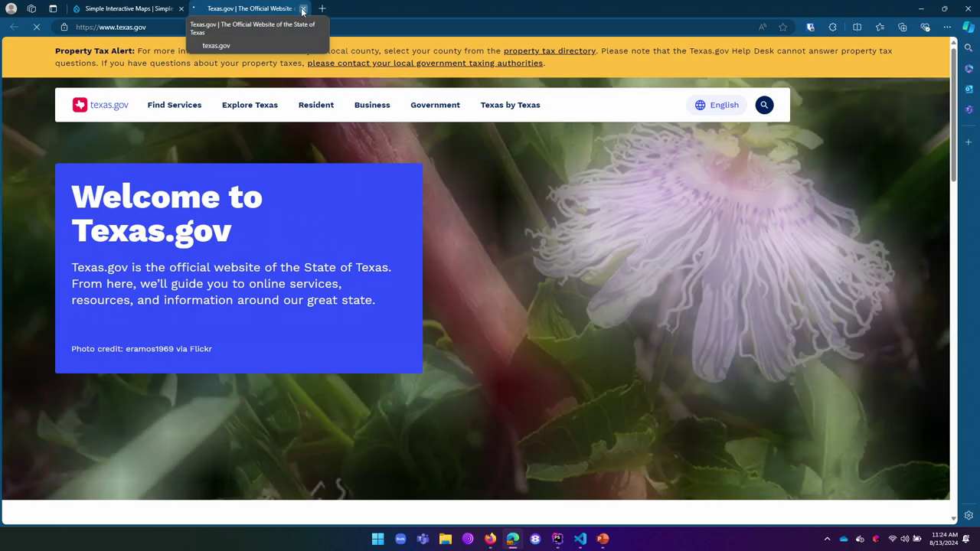
pyautogui.click(303, 10)
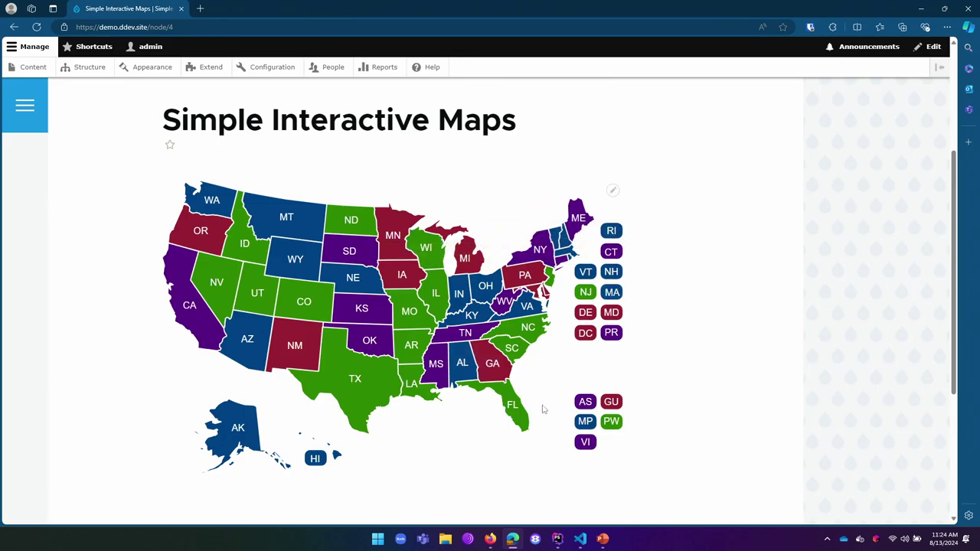
pyautogui.click(507, 411)
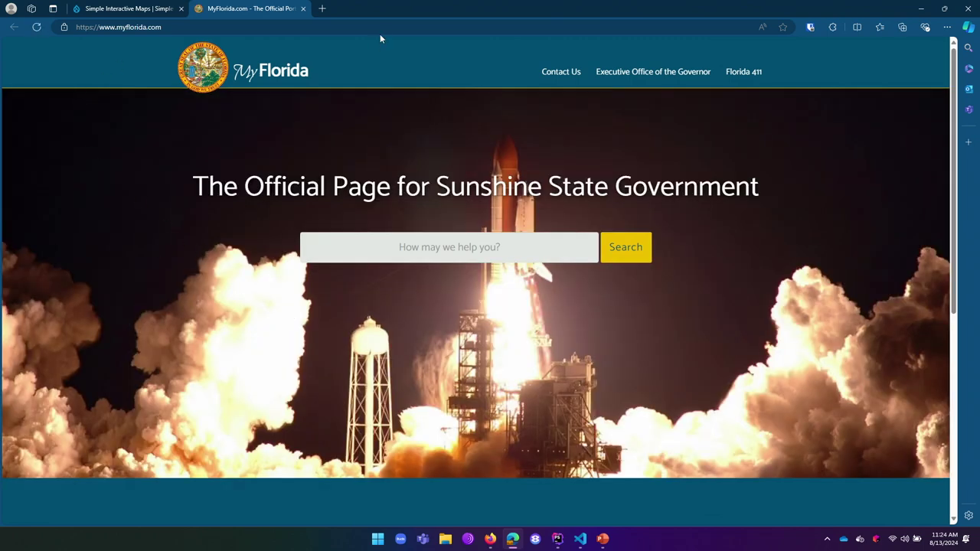
pyautogui.click(303, 8)
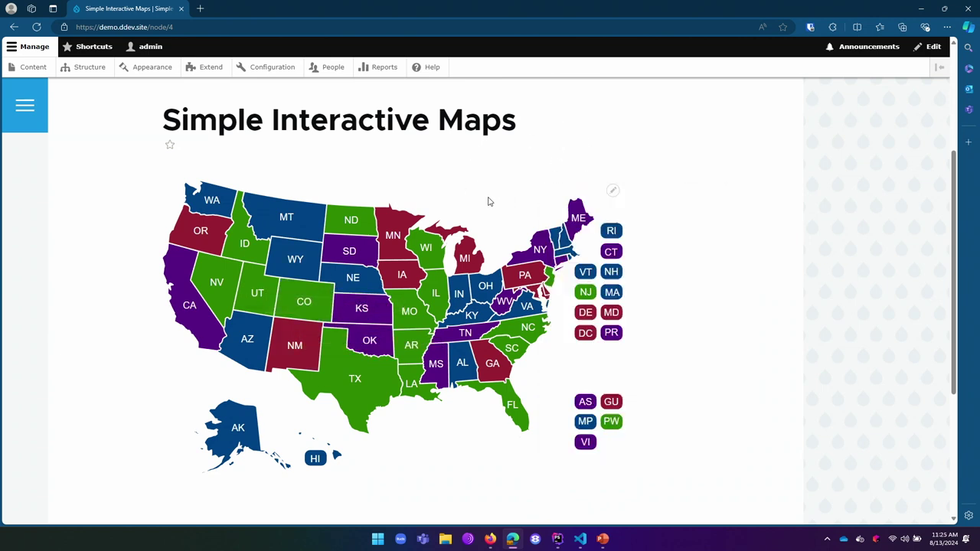
# Drill into New York's county map and return to the US map, and view and close Pennsylvania's popup.
pyautogui.click(536, 254)
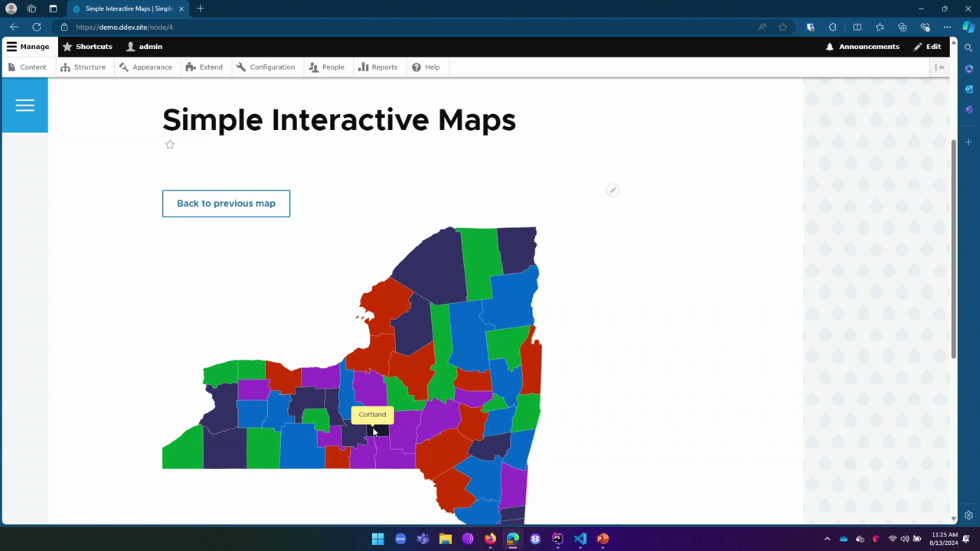
pyautogui.hotkey('shift', 'F10')
pyautogui.press('Escape')
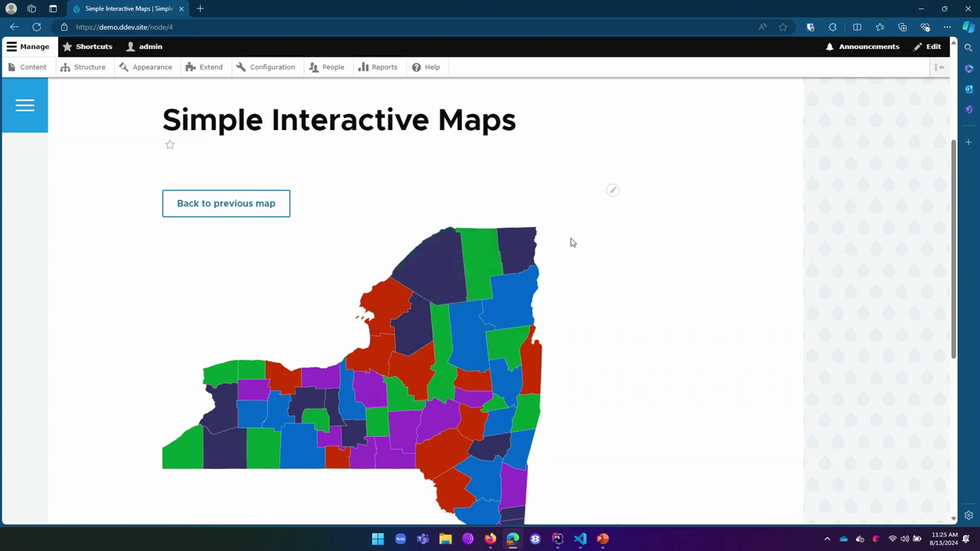
pyautogui.scroll(-3, 431, 344)
pyautogui.scroll(2, 445, 360)
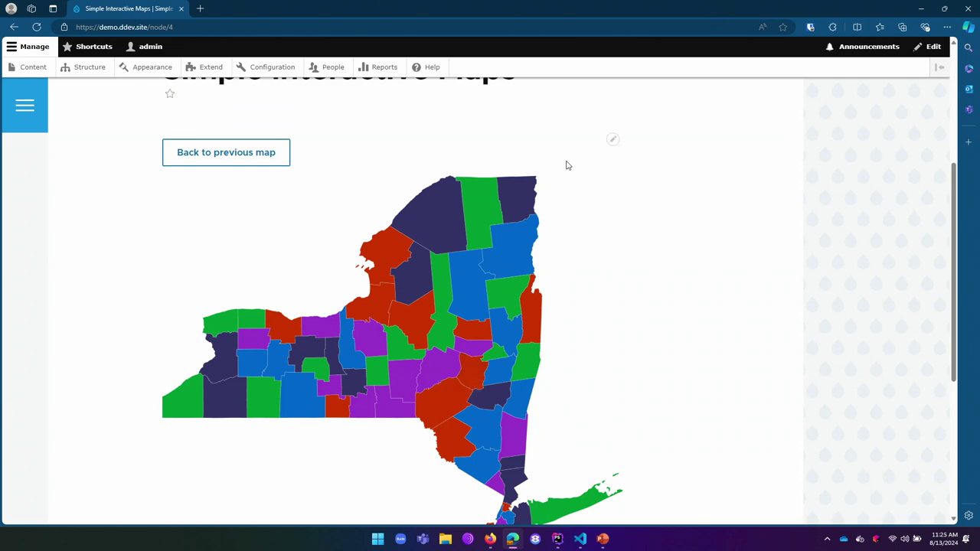
pyautogui.click(258, 153)
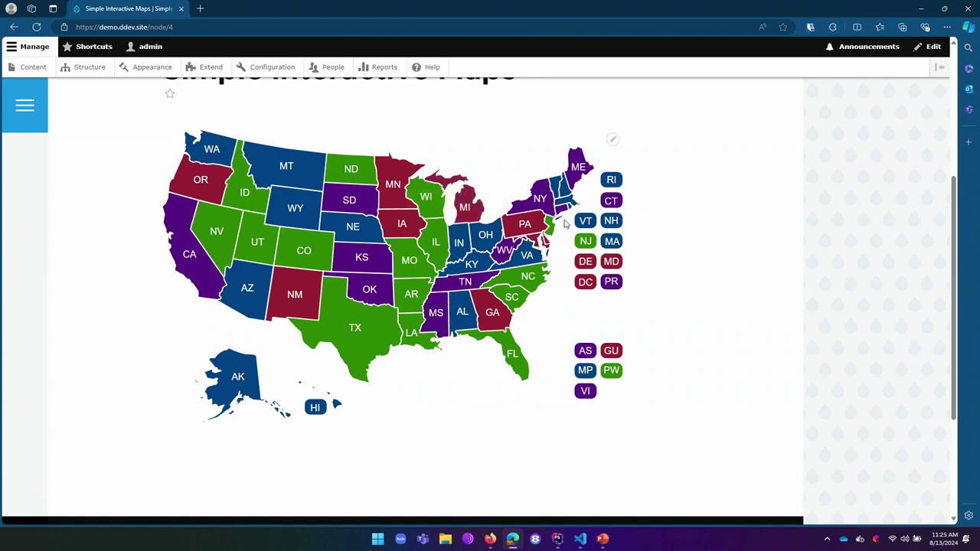
pyautogui.click(528, 226)
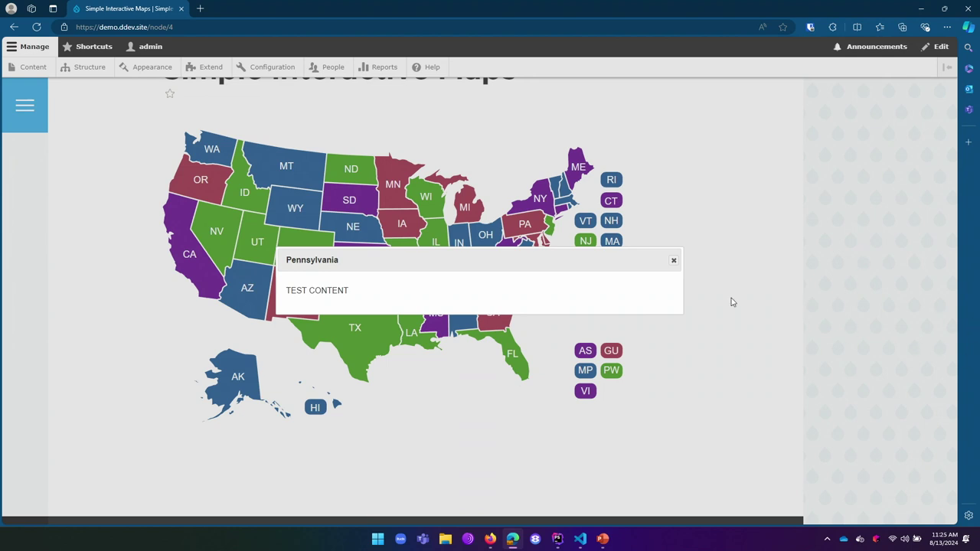
pyautogui.click(674, 261)
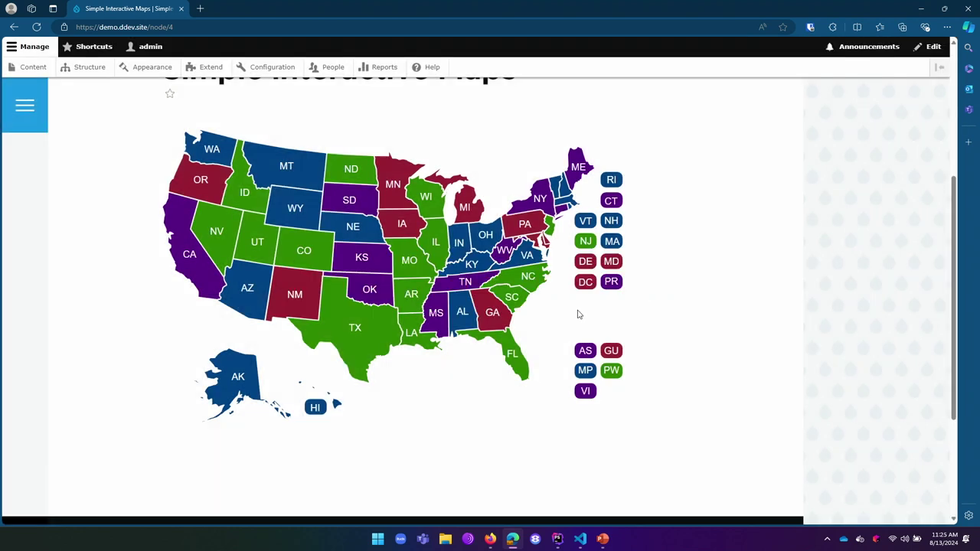
# Return to the interactive map configurations in the site structure and find New York Congressional Districts.
pyautogui.click(98, 74)
pyautogui.scroll(-2, 27, 342)
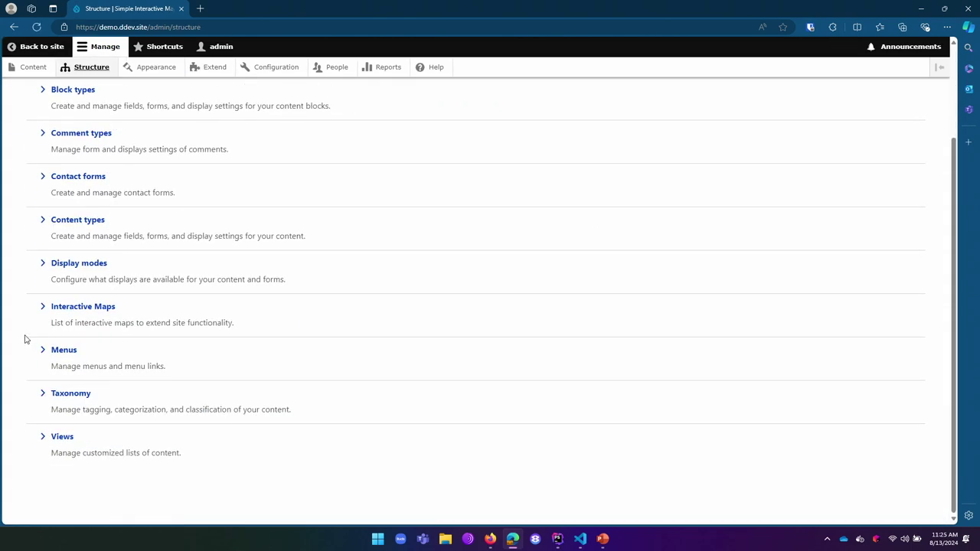
pyautogui.click(67, 307)
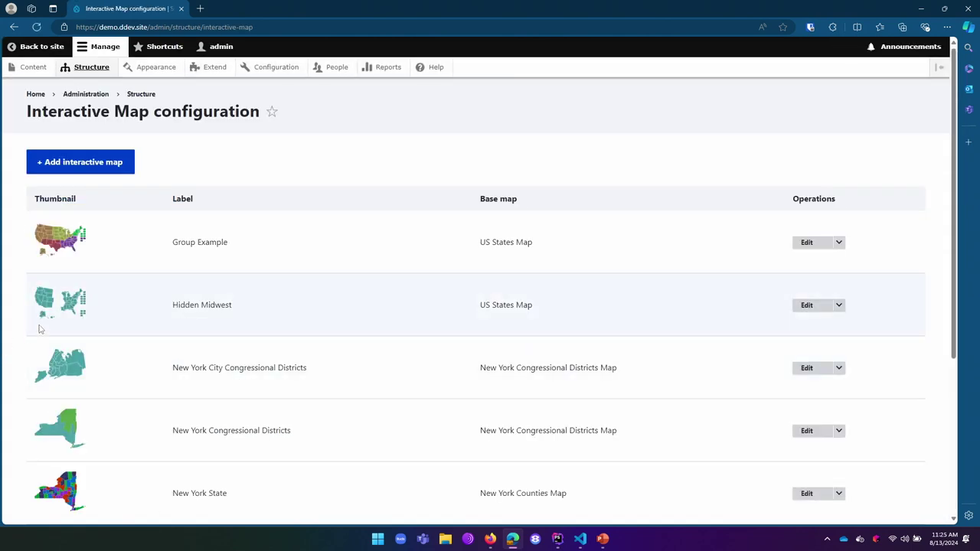
pyautogui.scroll(-2, 123, 352)
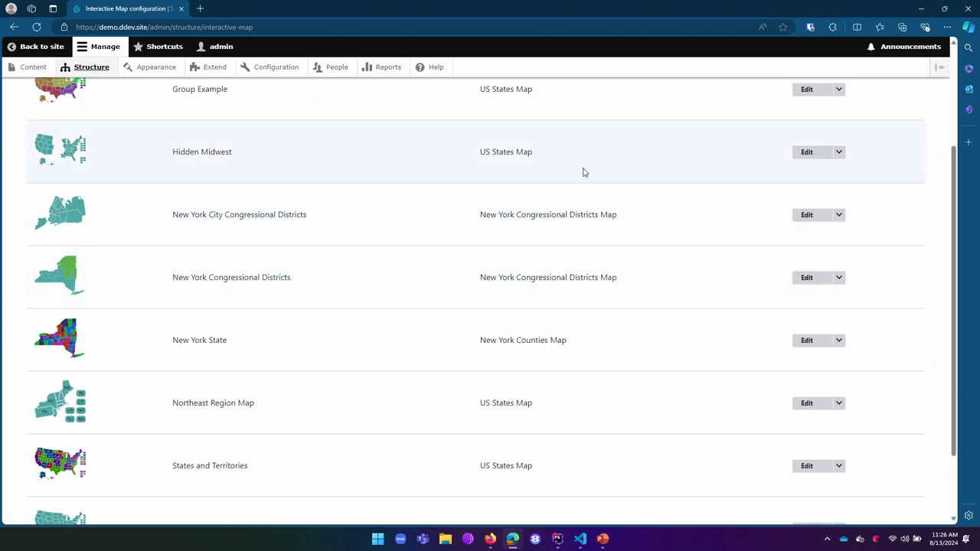
# Preview the New York Congressional Districts map and examine its upstate and New York City districts.
pyautogui.rightClick(826, 273)
pyautogui.press('Escape')
pyautogui.click(838, 279)
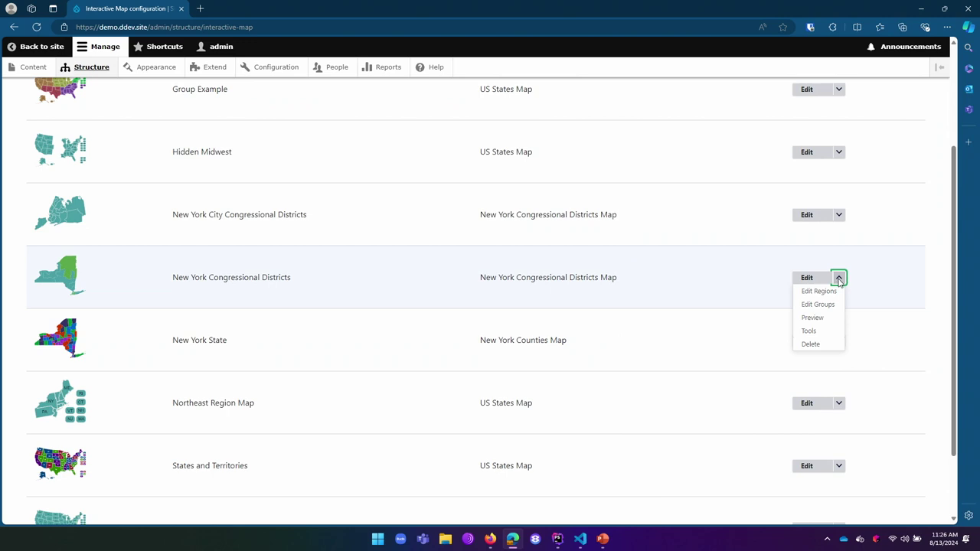
pyautogui.click(812, 318)
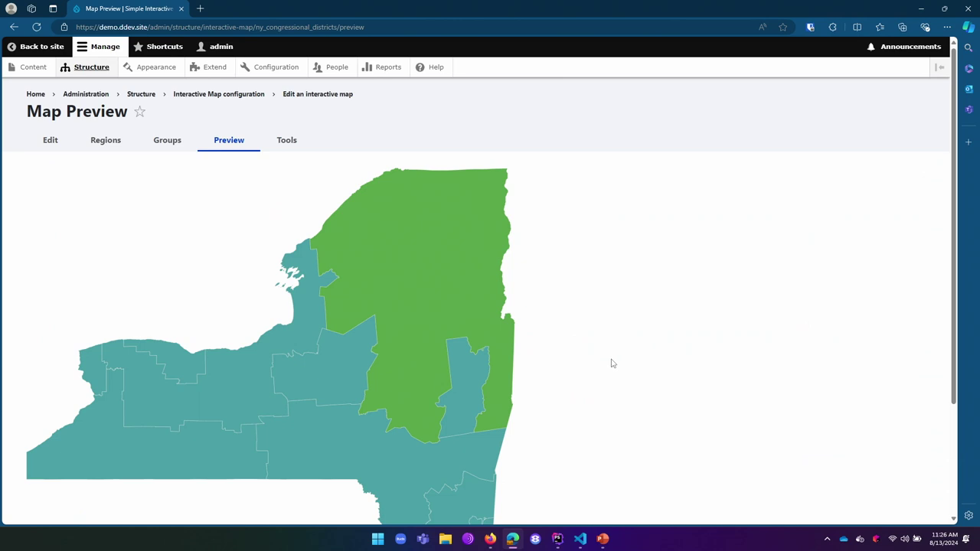
pyautogui.scroll(-1, 852, 298)
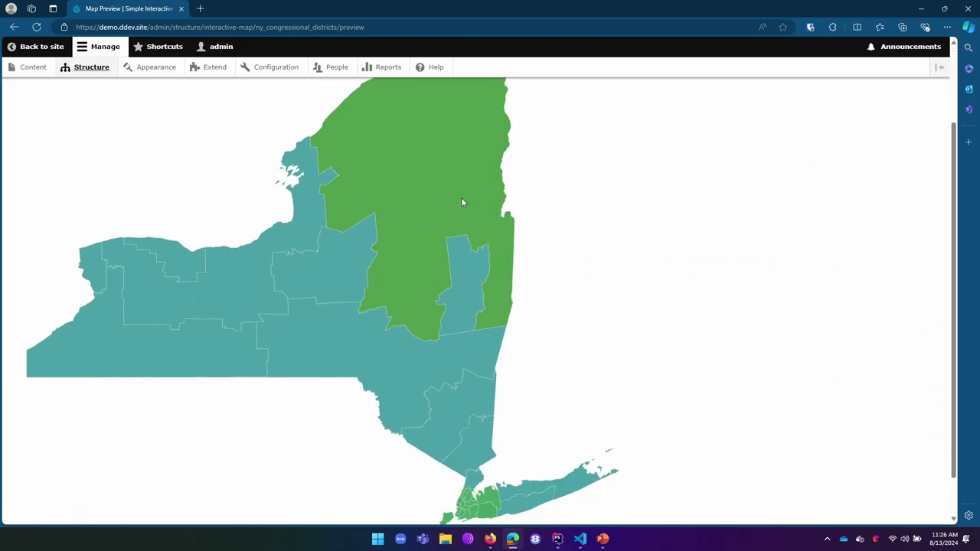
pyautogui.moveTo(438, 165)
pyautogui.scroll(2, 367, 181)
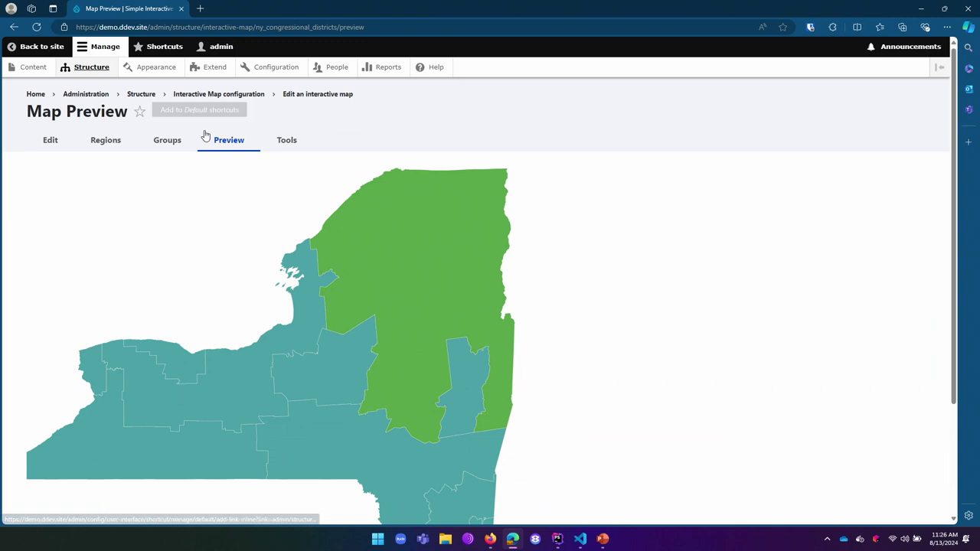
# Check the map's groups and open the Congressional District 9 region in New York City for editing.
pyautogui.click(171, 145)
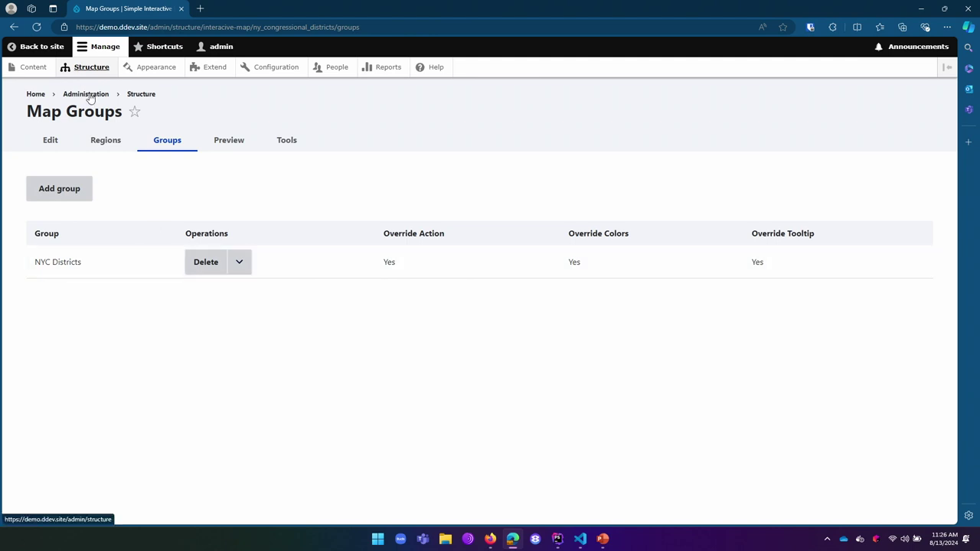
pyautogui.click(106, 140)
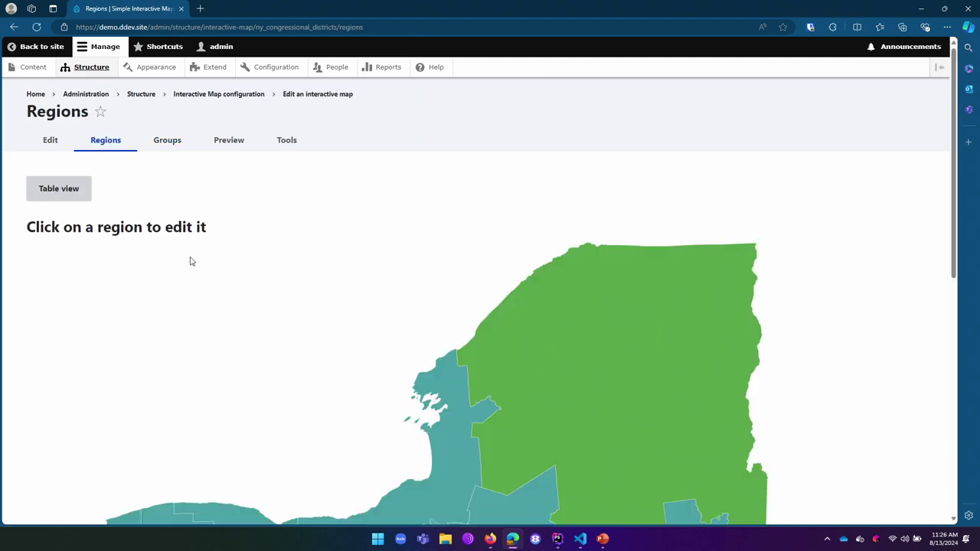
pyautogui.scroll(-5, 485, 233)
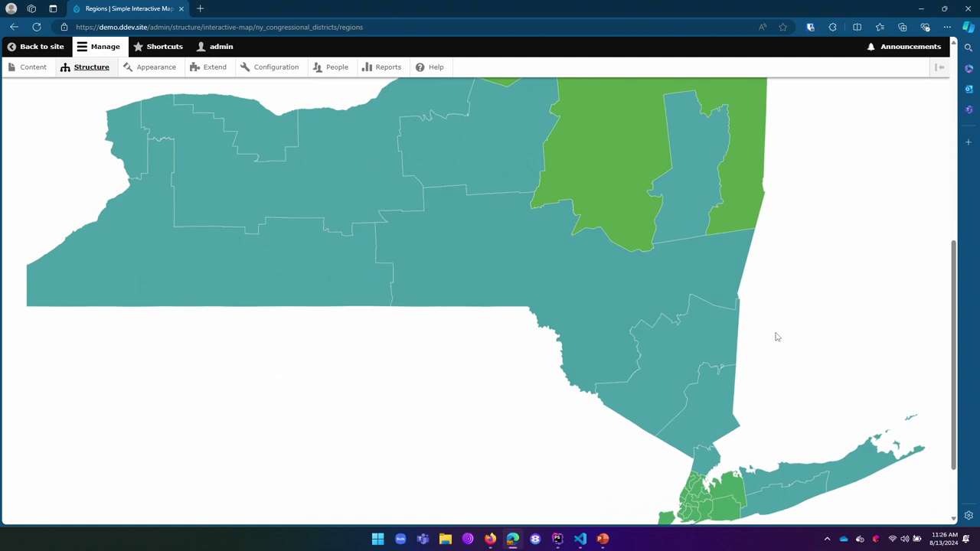
pyautogui.scroll(-2, 776, 337)
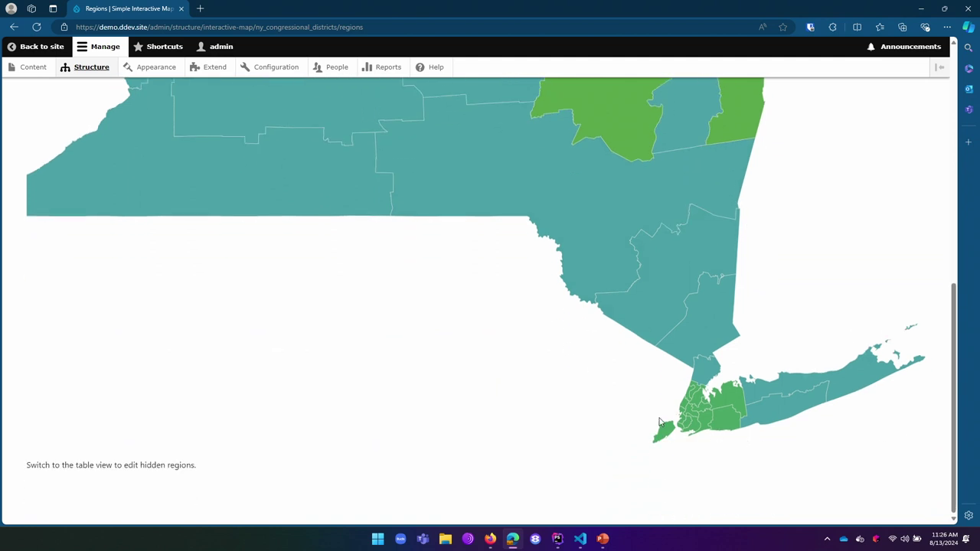
pyautogui.click(685, 423)
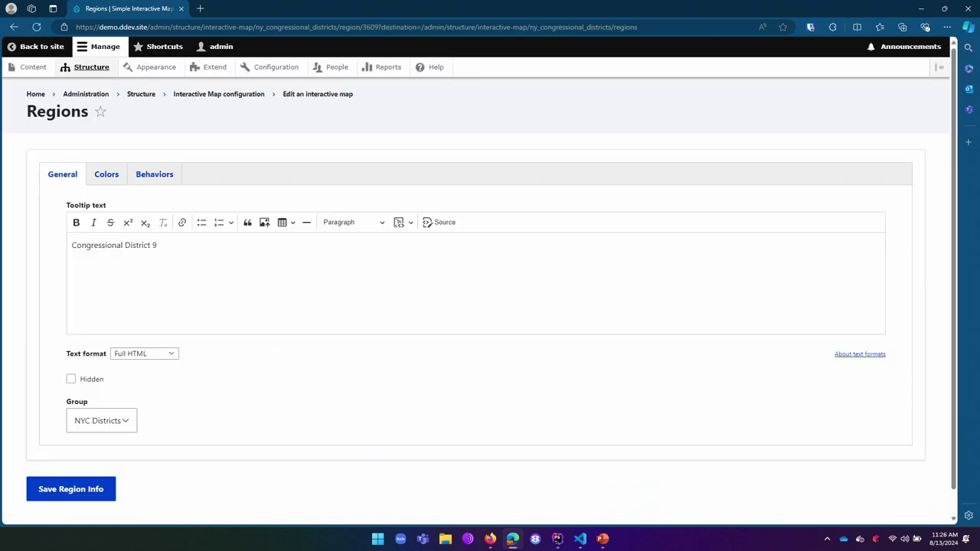
# Review the group choices for Congressional District 9 and save the region info.
pyautogui.click(98, 427)
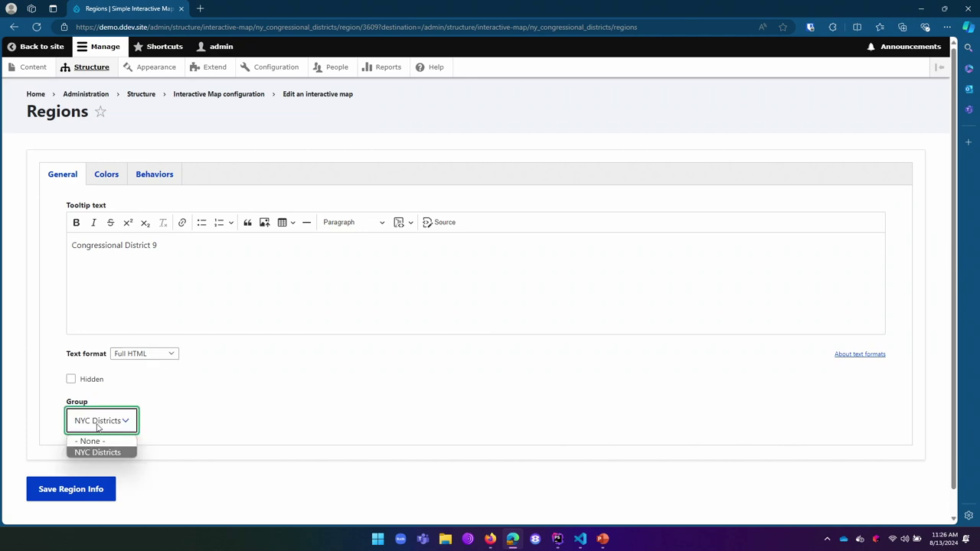
pyautogui.press('Up')
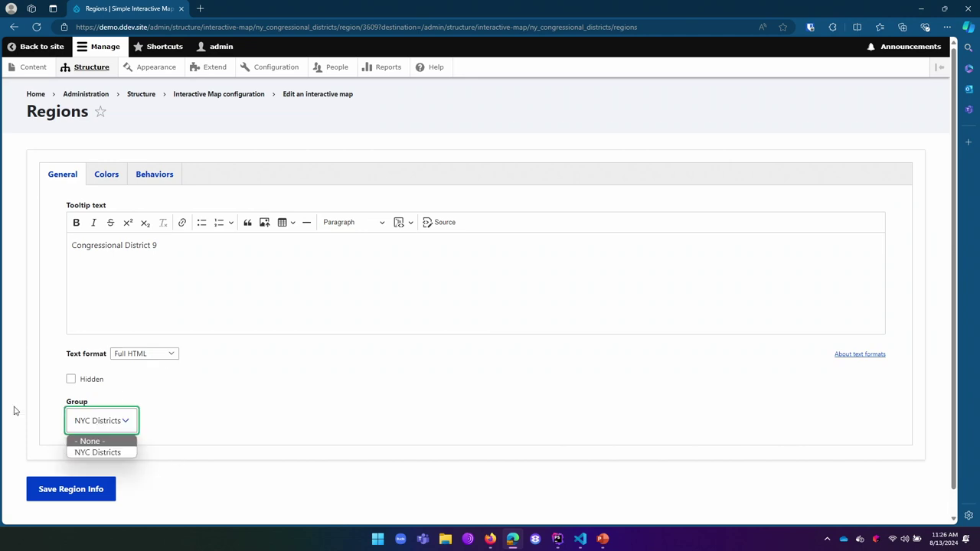
pyautogui.click(57, 490)
pyautogui.click(56, 490)
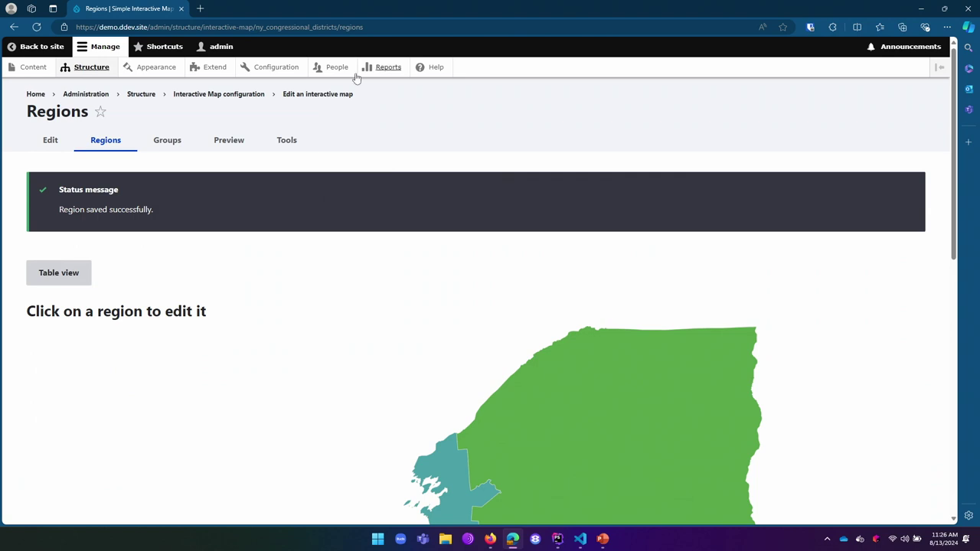
# Open the NYC Districts group of the New York Congressional Districts map, review its action override, and save the group.
pyautogui.click(176, 146)
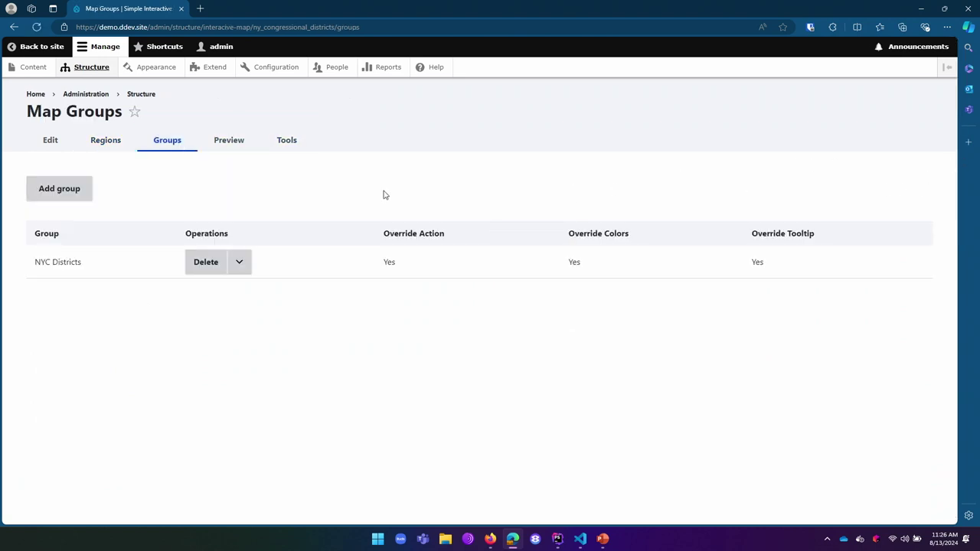
pyautogui.click(233, 263)
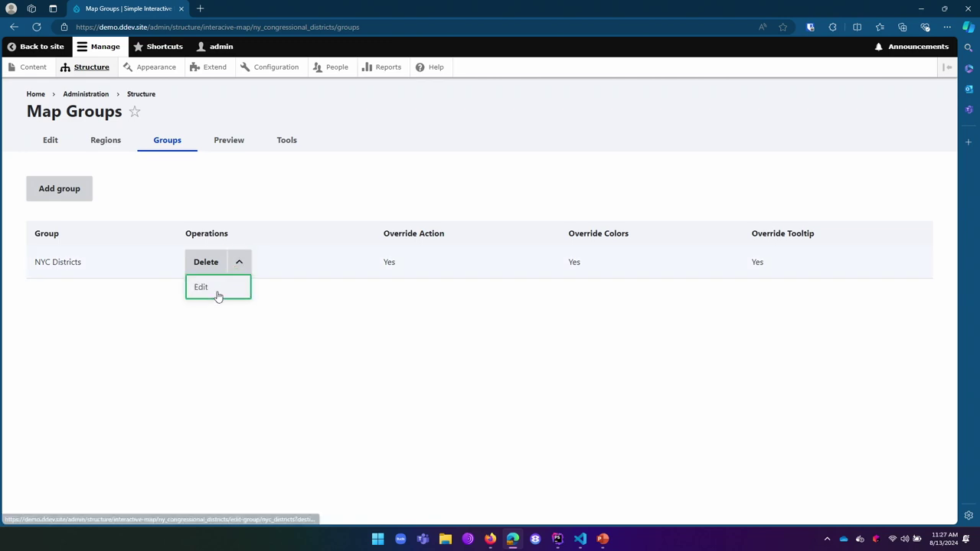
pyautogui.click(218, 293)
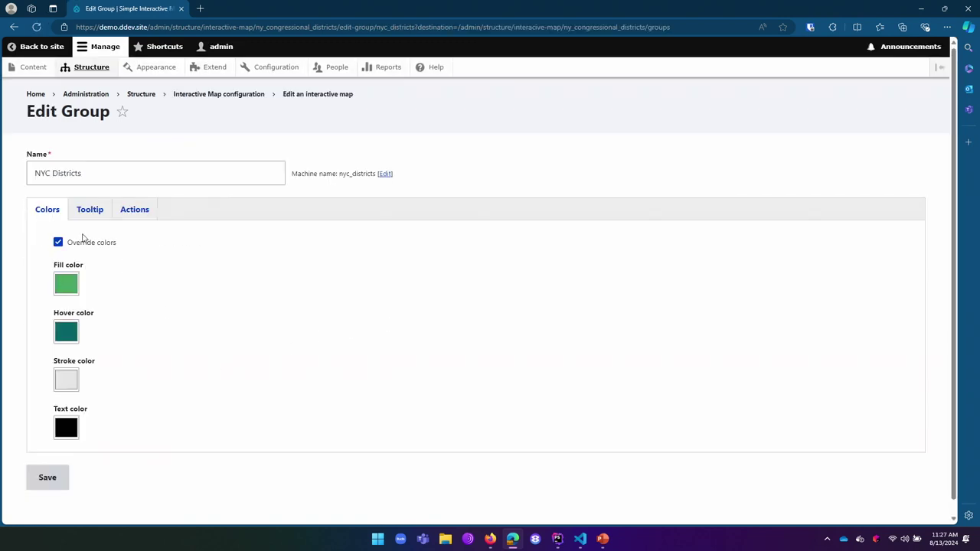
pyautogui.click(132, 210)
pyautogui.rightClick(128, 209)
pyautogui.click(426, 223)
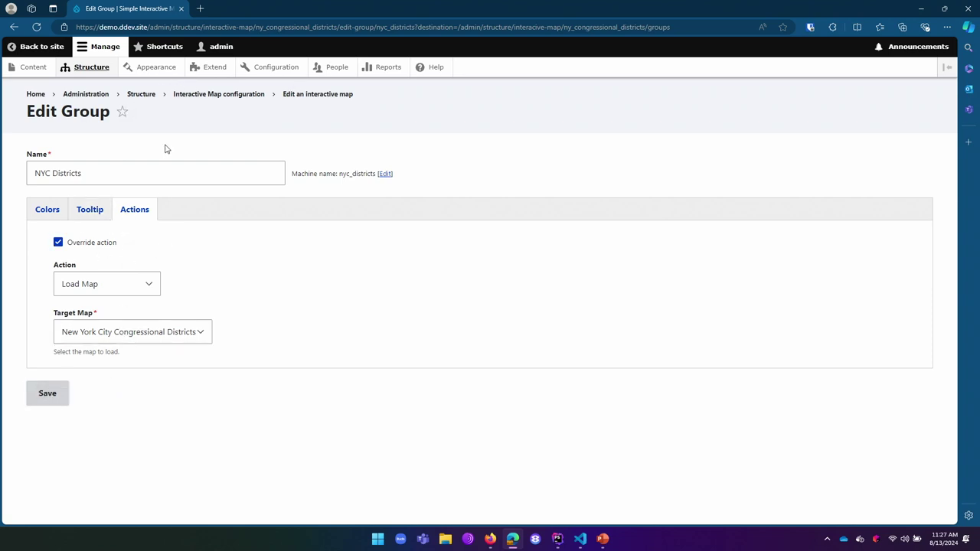
pyautogui.click(61, 400)
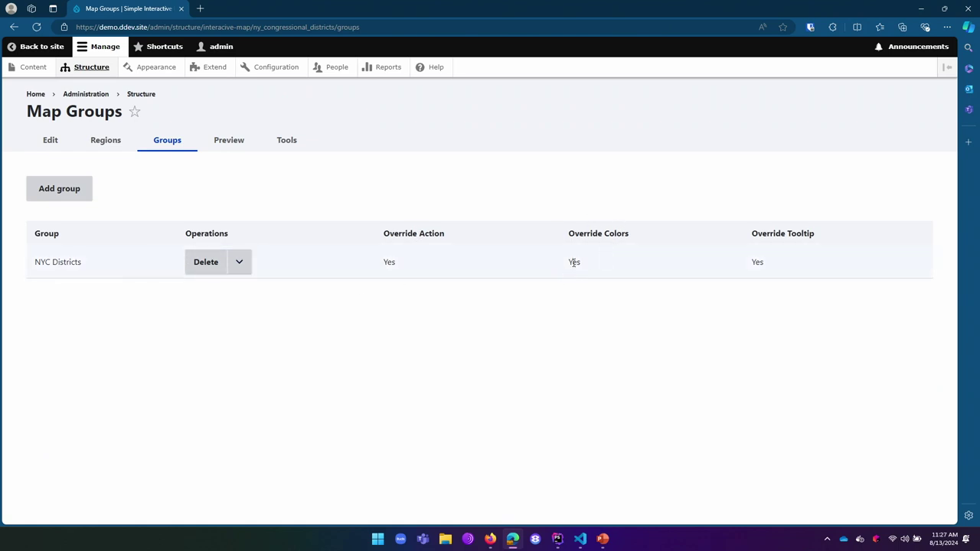
pyautogui.rightClick(607, 255)
pyautogui.click(770, 205)
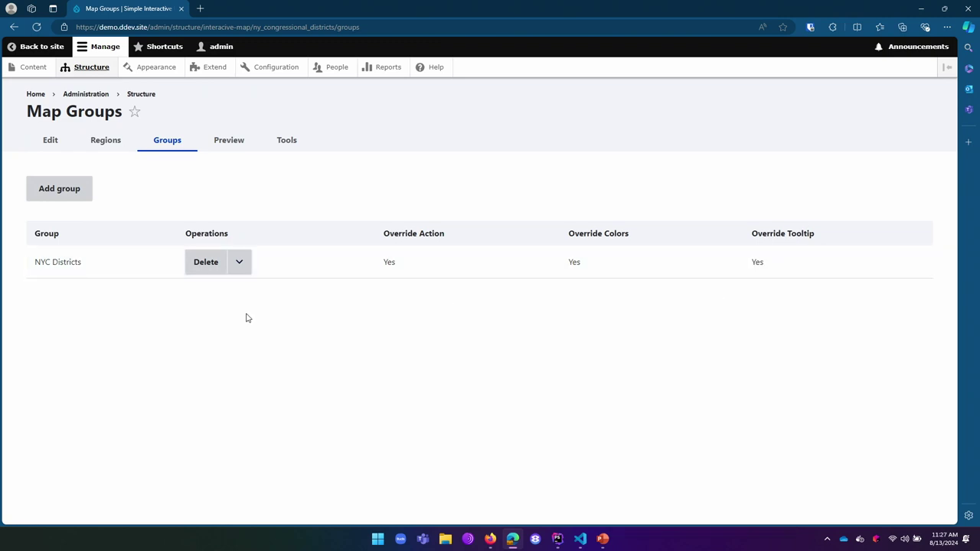
# Preview the New York Congressional Districts map and twice load the New York City map from its city districts, returning to the state map each time.
pyautogui.click(226, 142)
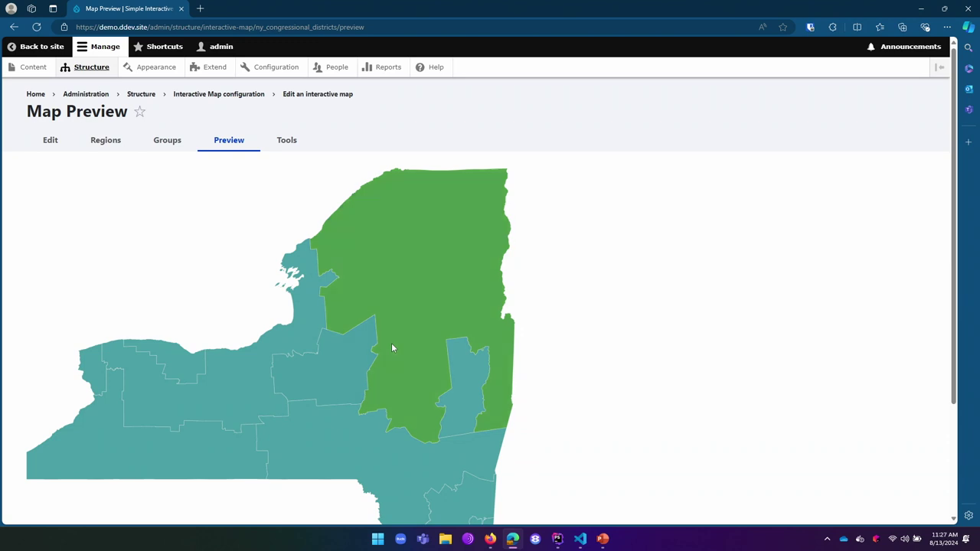
pyautogui.scroll(-1, 391, 343)
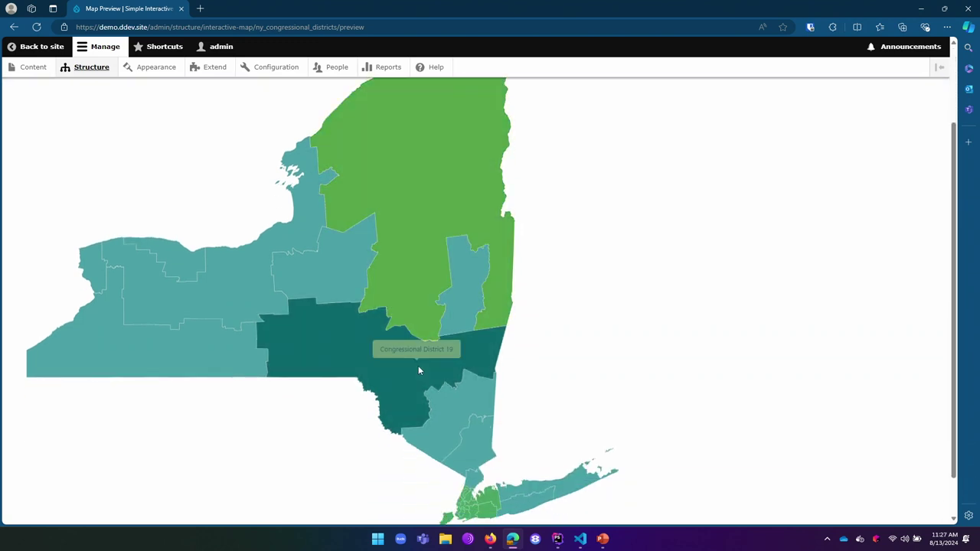
pyautogui.scroll(-1, 416, 367)
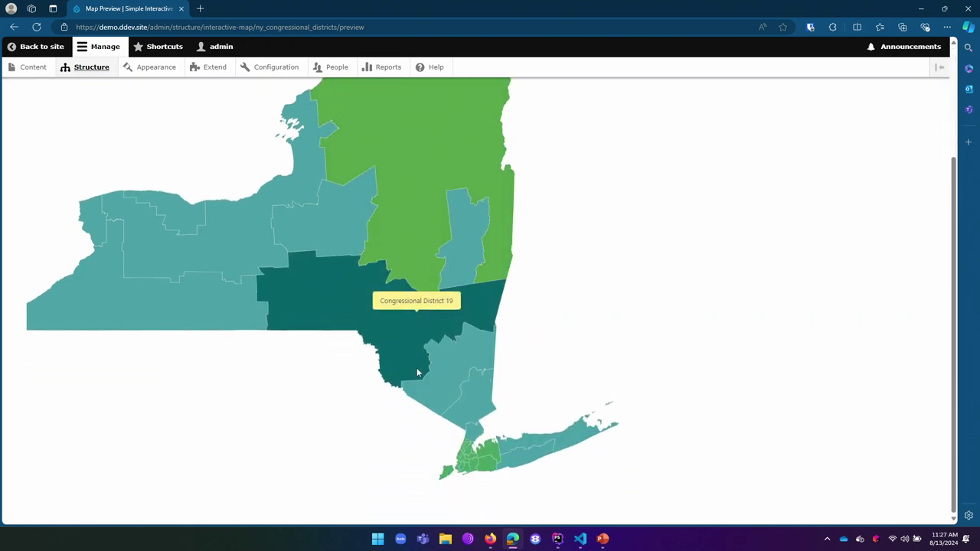
pyautogui.click(476, 464)
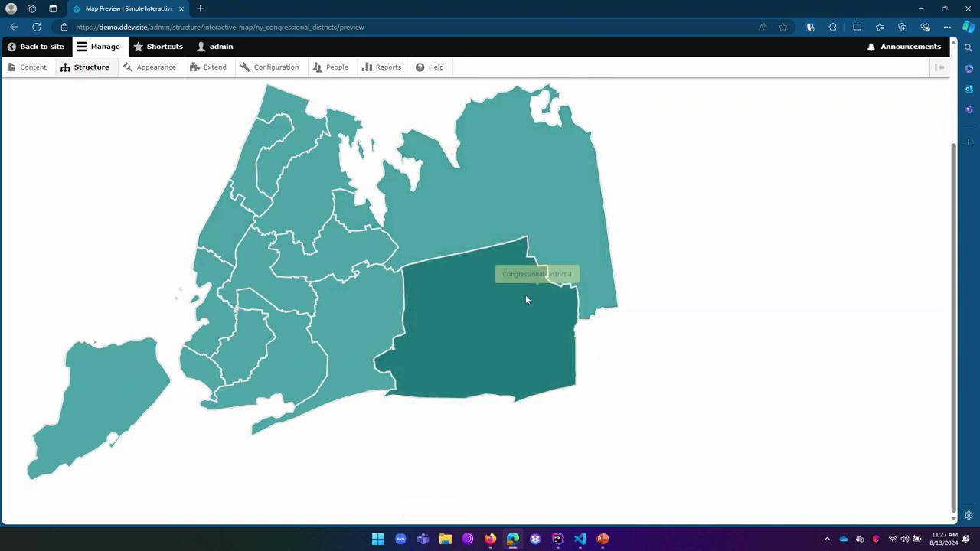
pyautogui.scroll(2, 35, 222)
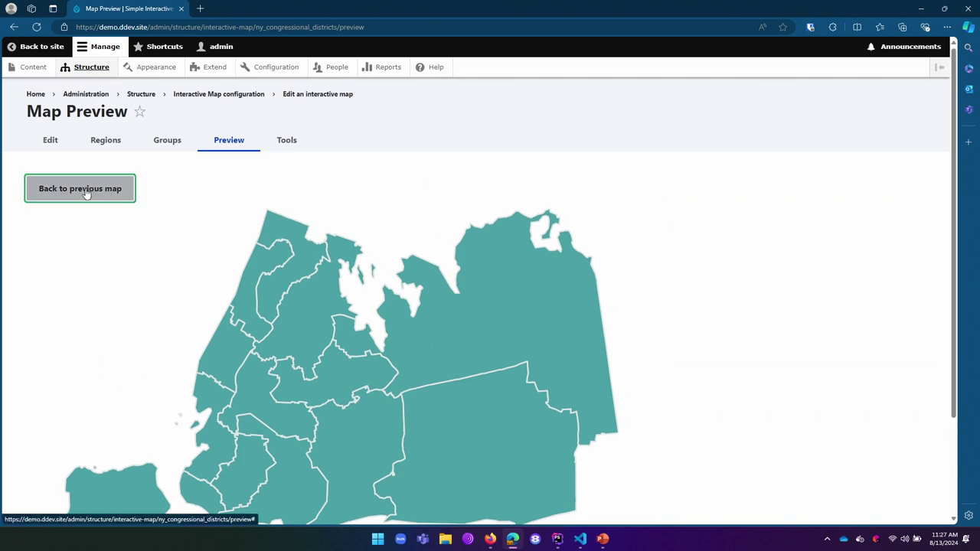
pyautogui.click(109, 190)
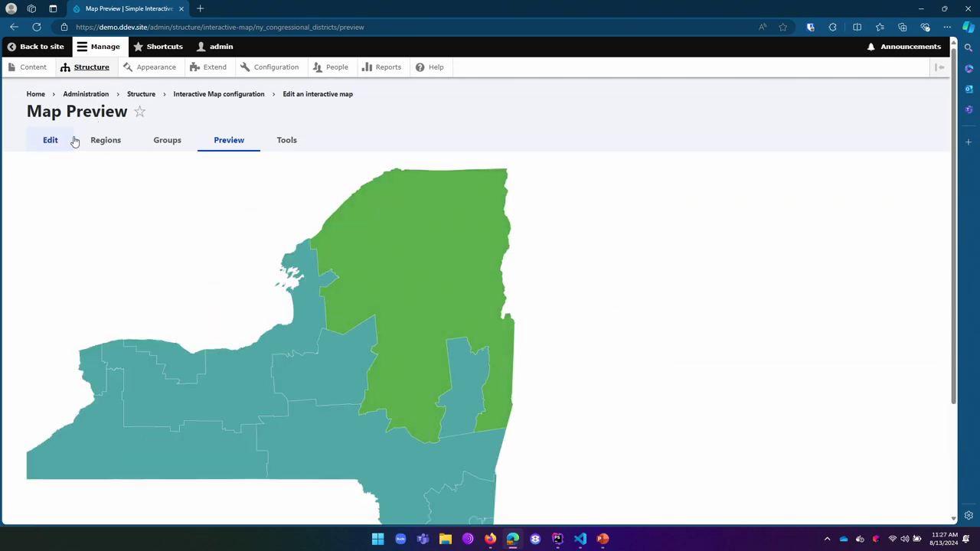
pyautogui.scroll(-2, 507, 326)
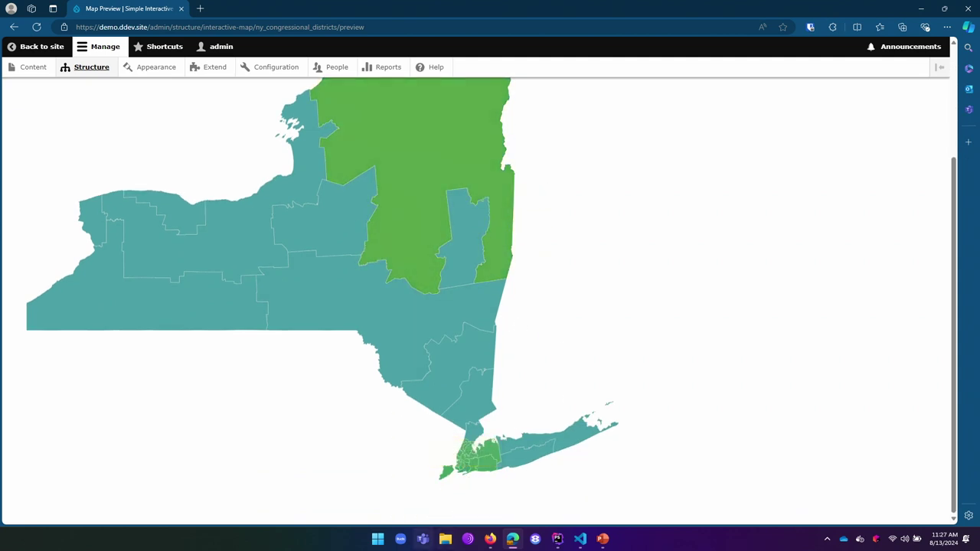
pyautogui.click(475, 462)
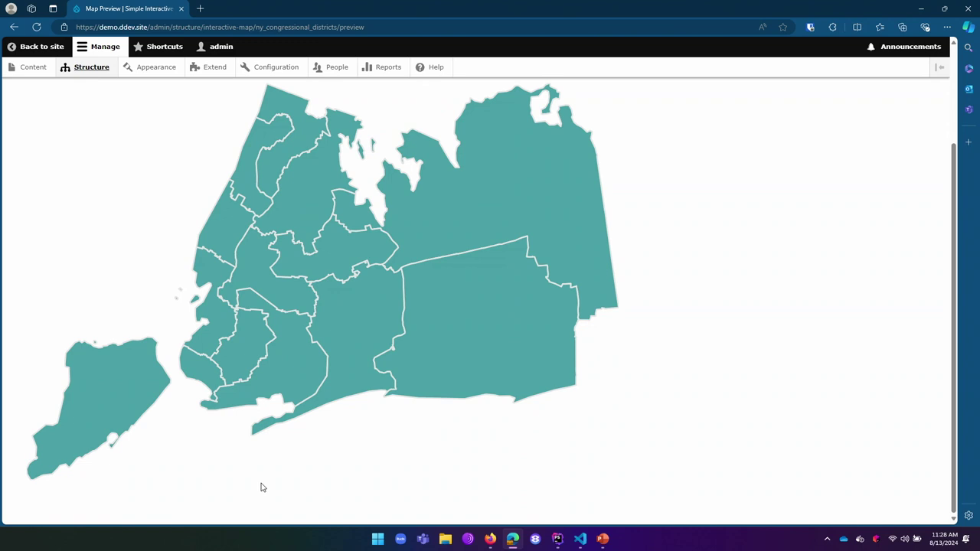
pyautogui.scroll(2, 199, 192)
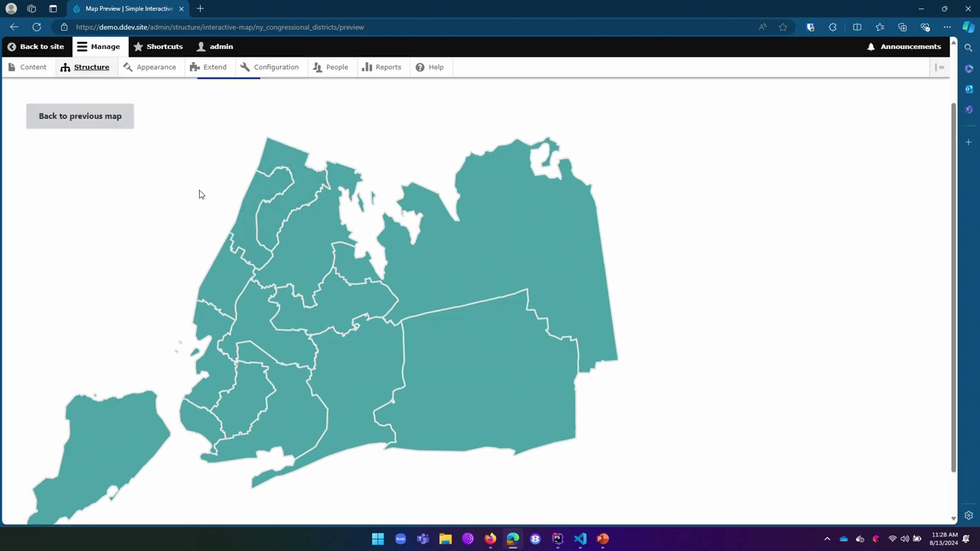
pyautogui.click(98, 191)
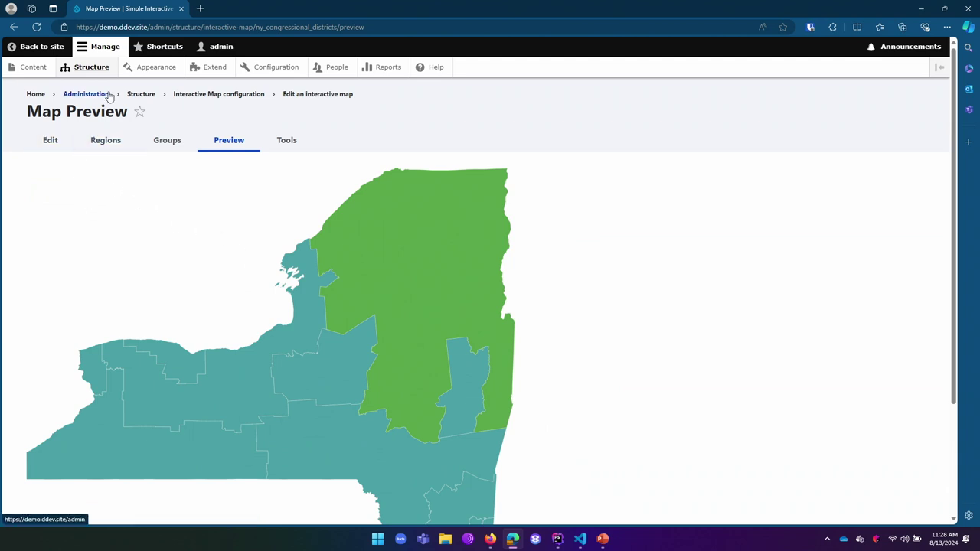
# Return to the interactive map configurations and preview the Hidden Midwest map.
pyautogui.click(290, 98)
pyautogui.click(250, 98)
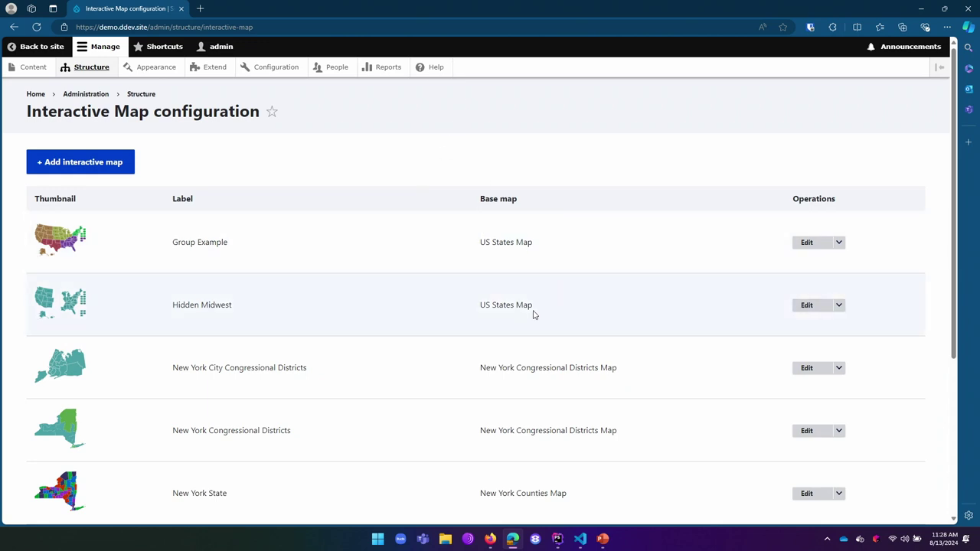
pyautogui.click(840, 305)
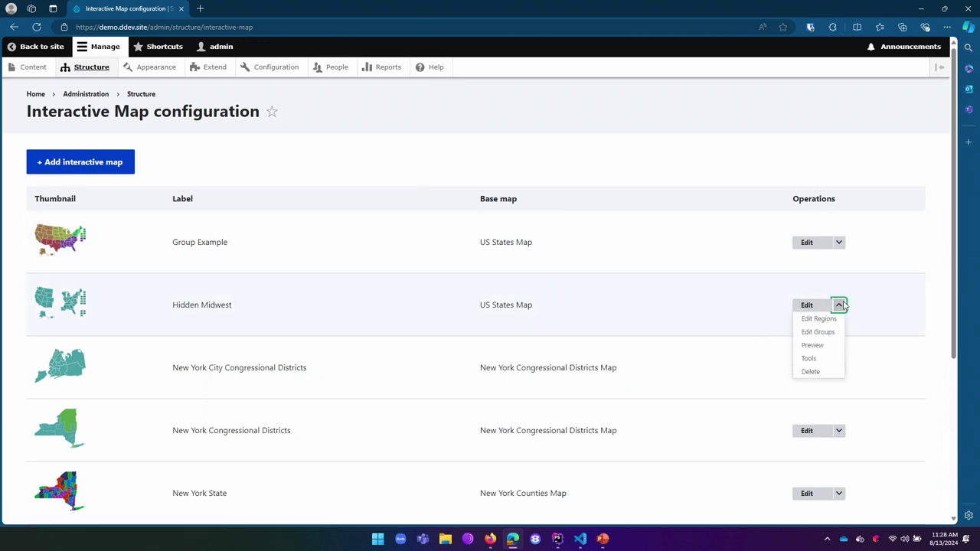
pyautogui.click(825, 345)
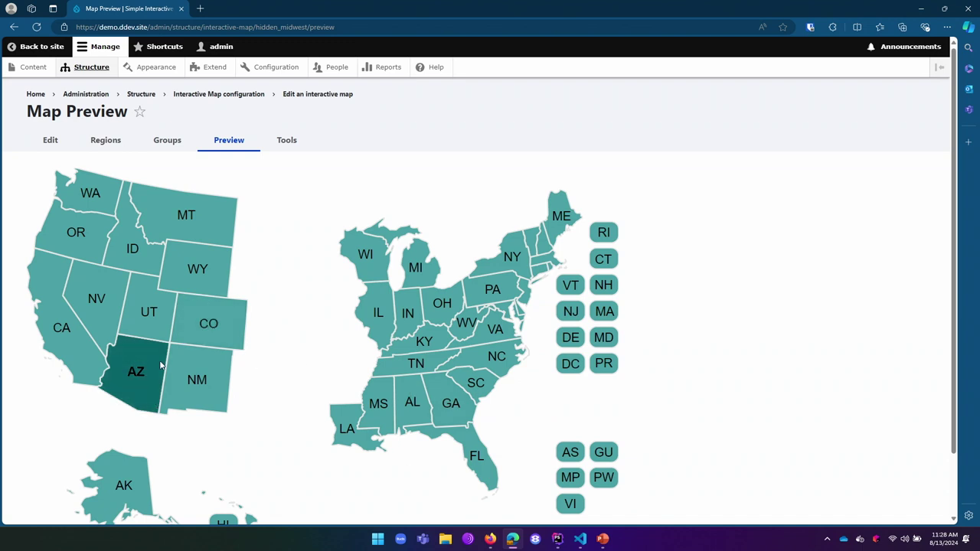
pyautogui.scroll(-1, 270, 327)
pyautogui.scroll(1, 291, 340)
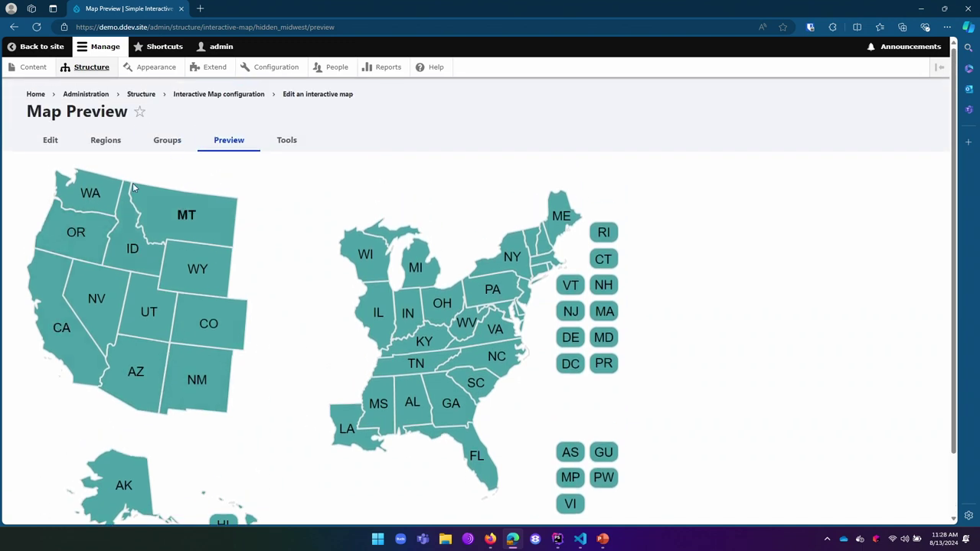
# Go back to the interactive map configurations, preview the Group Example map, and check which overrides its groups use.
pyautogui.click(314, 97)
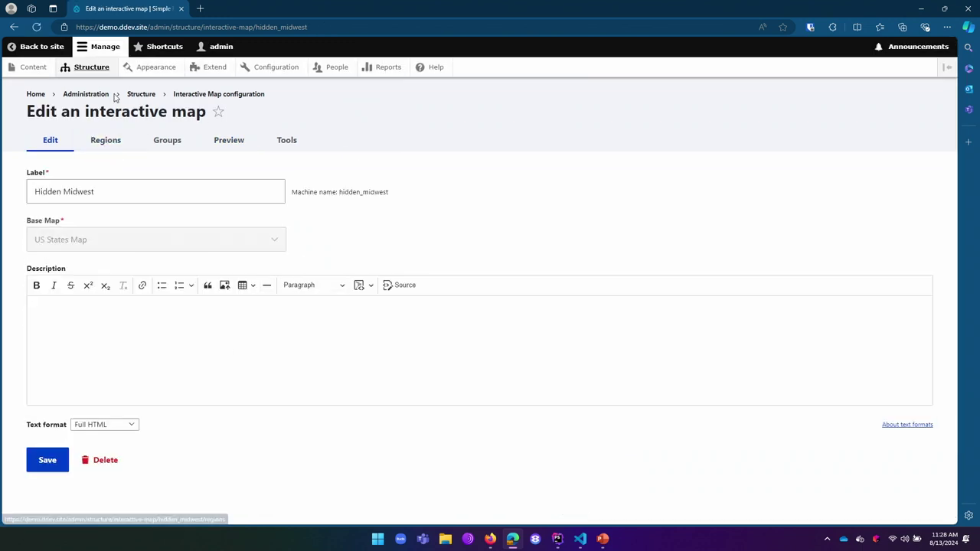
pyautogui.click(211, 94)
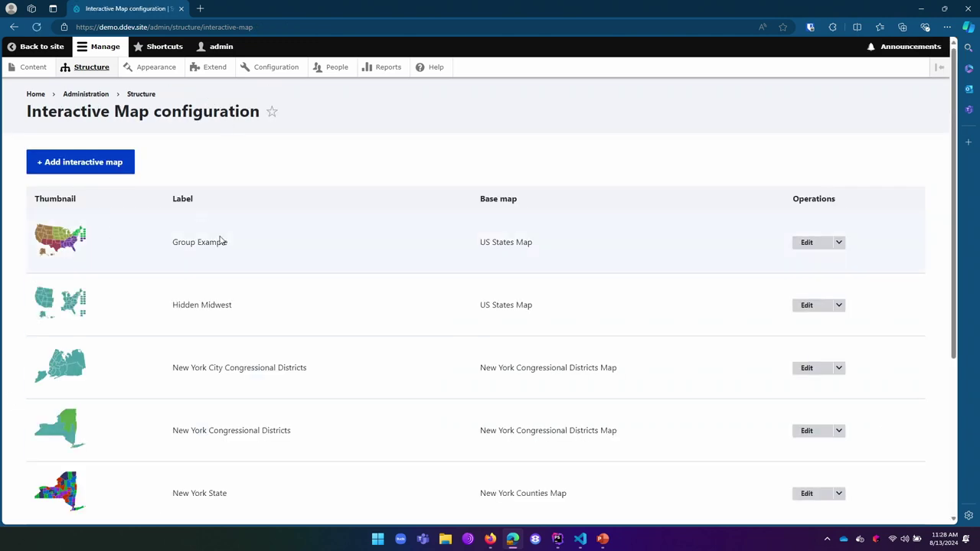
pyautogui.click(838, 242)
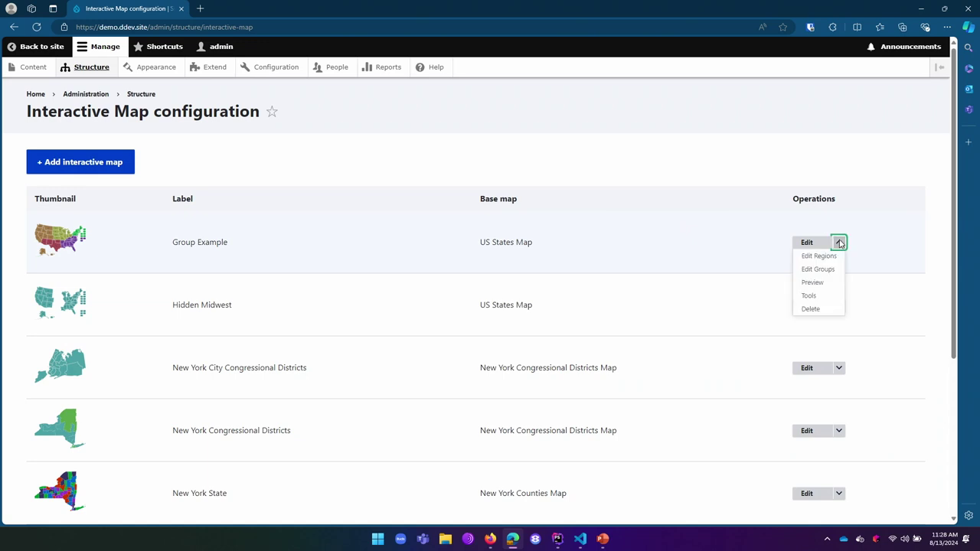
pyautogui.click(812, 284)
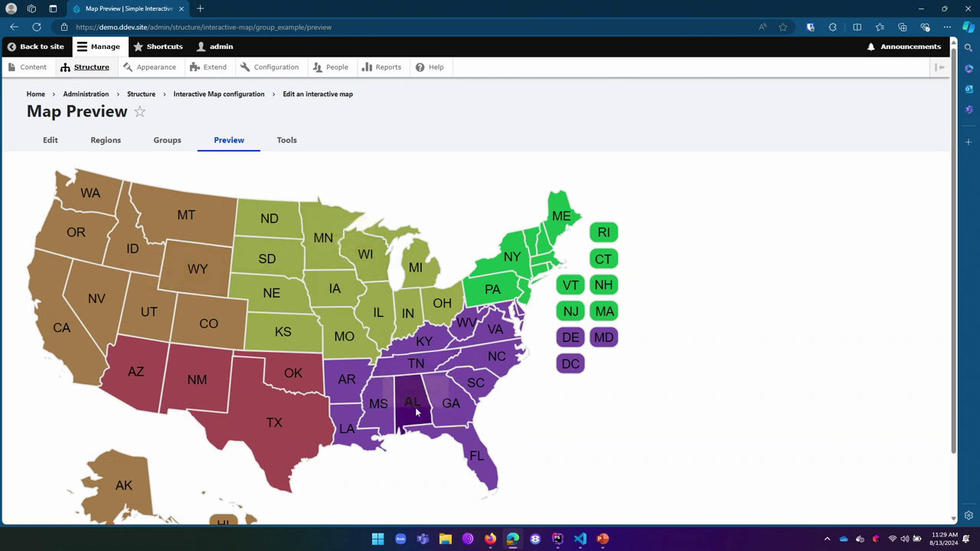
pyautogui.click(164, 145)
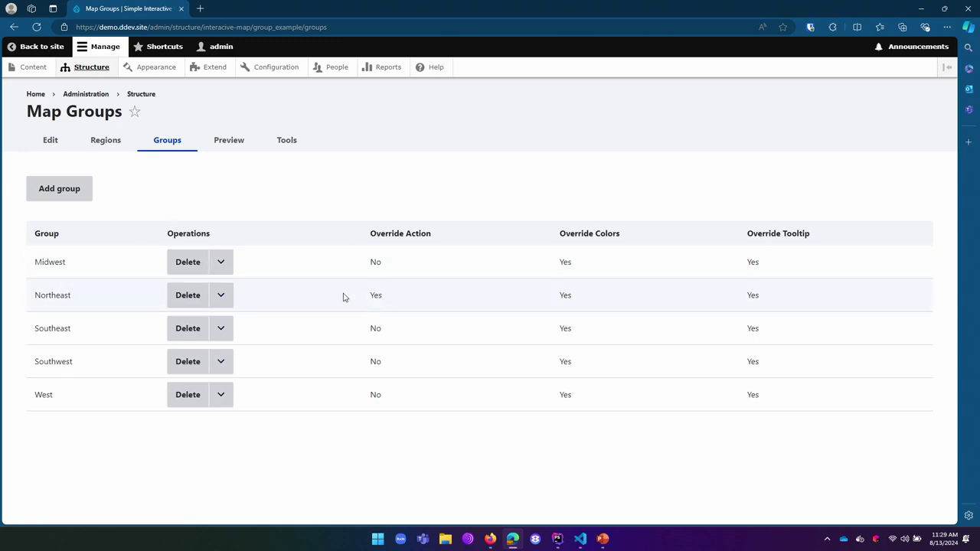
# Preview the Group Example map, load the linked map from its Northeast states, examine it, and return to the US map.
pyautogui.click(230, 140)
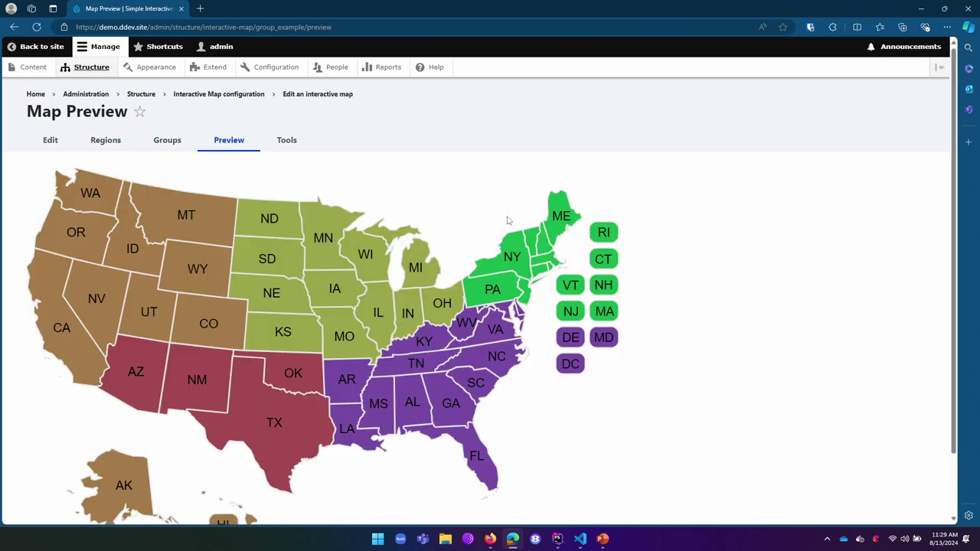
pyautogui.click(514, 278)
pyautogui.scroll(-3, 230, 299)
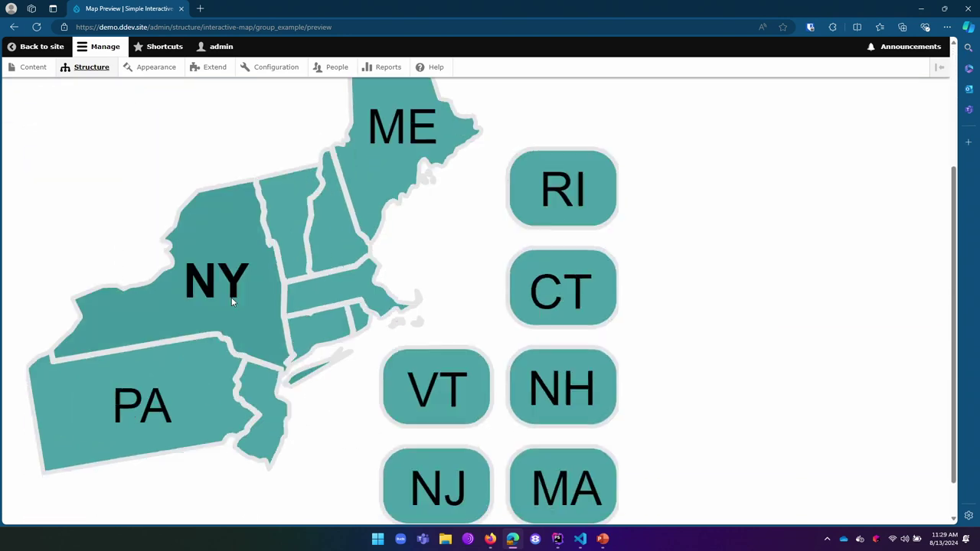
pyautogui.scroll(1, 134, 186)
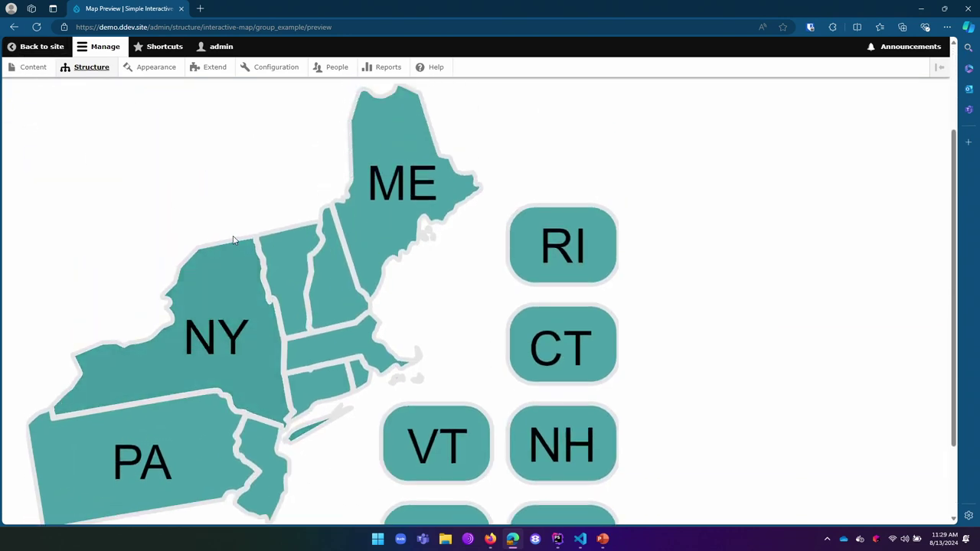
pyautogui.scroll(-1, 382, 306)
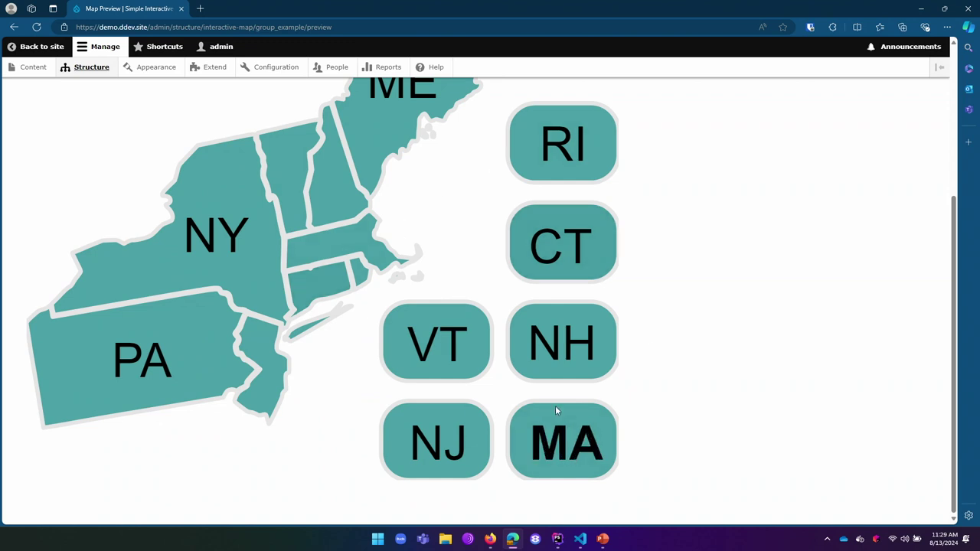
pyautogui.scroll(2, 252, 302)
pyautogui.scroll(1, 34, 298)
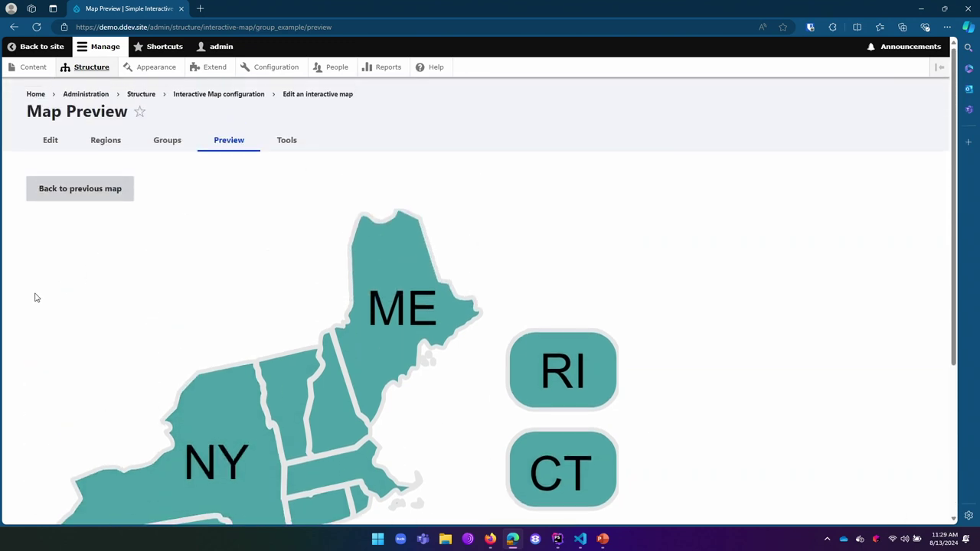
pyautogui.click(87, 191)
pyautogui.scroll(-1, 350, 305)
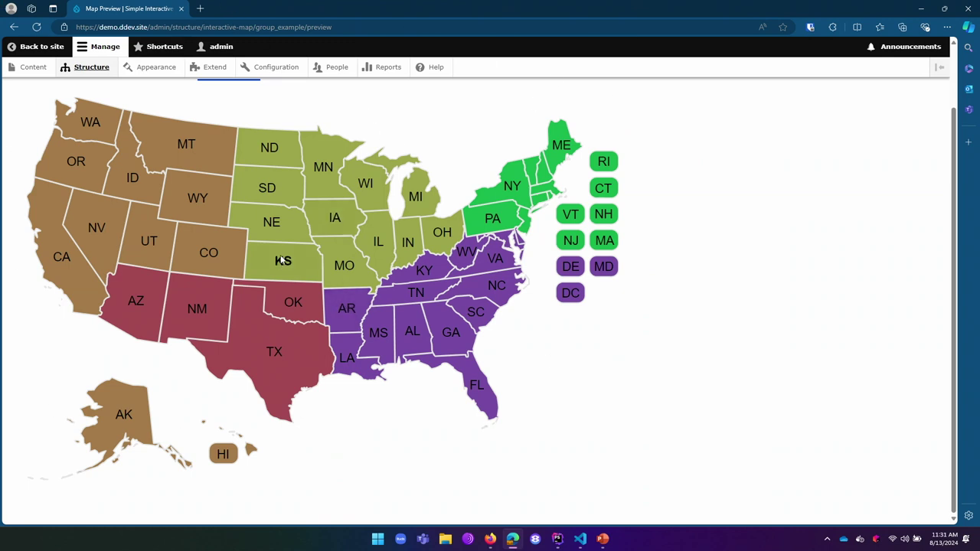
pyautogui.scroll(2, 301, 268)
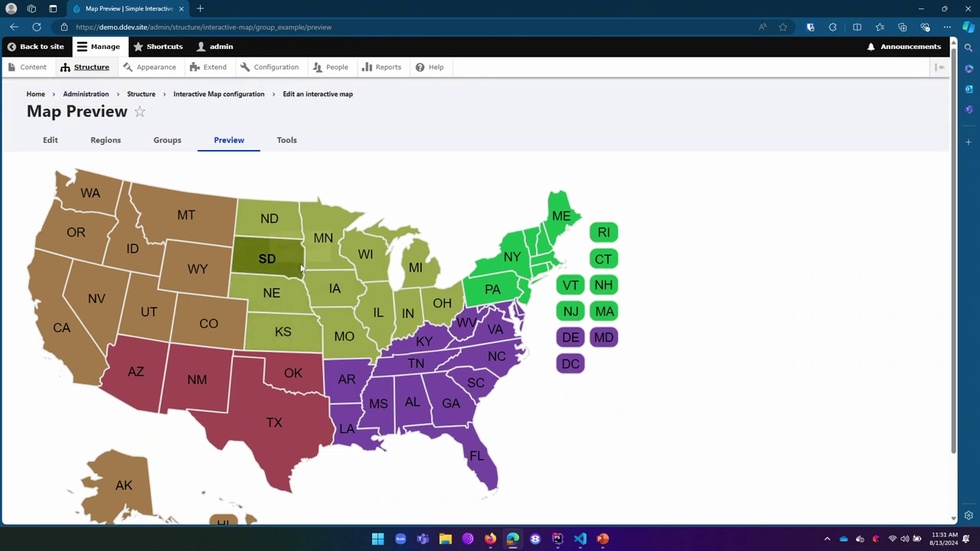
# Show the Group Example regions as a table and examine the group assignments and the hidden marking on American Samoa.
pyautogui.click(121, 150)
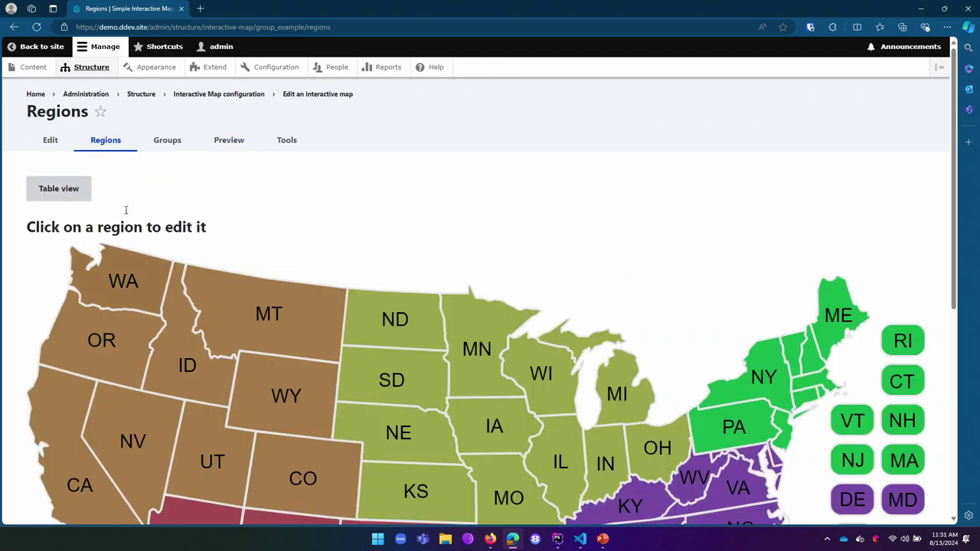
pyautogui.click(44, 186)
pyautogui.scroll(-1, 276, 324)
pyautogui.scroll(-2, 276, 325)
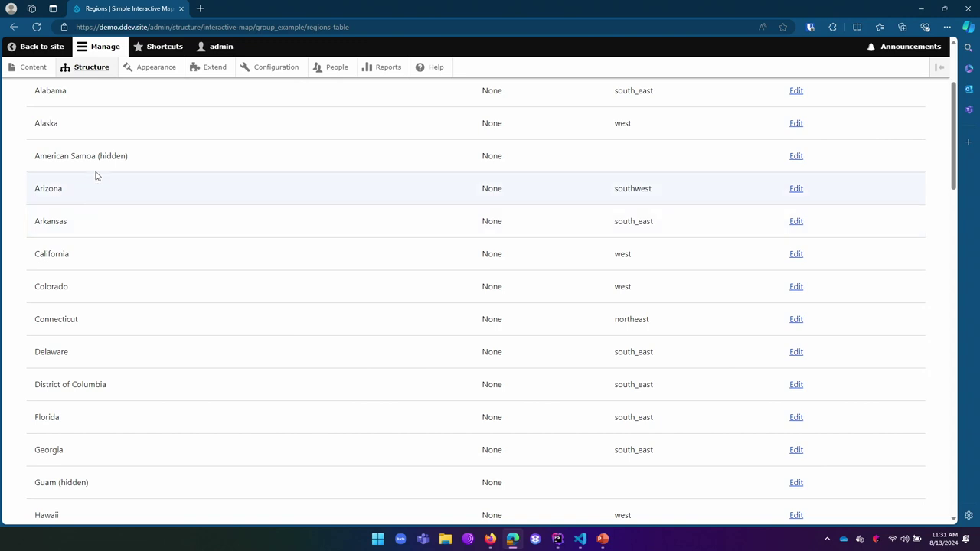
pyautogui.doubleClick(111, 153)
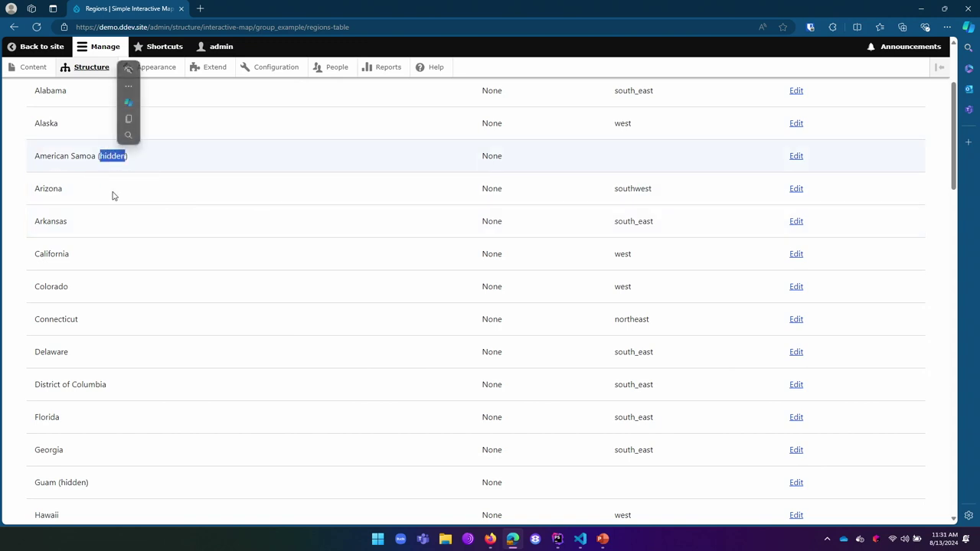
# Switch the Group Example regions back to the map view and inspect the South Dakota region's markup.
pyautogui.hotkey('ctrl', 'c')
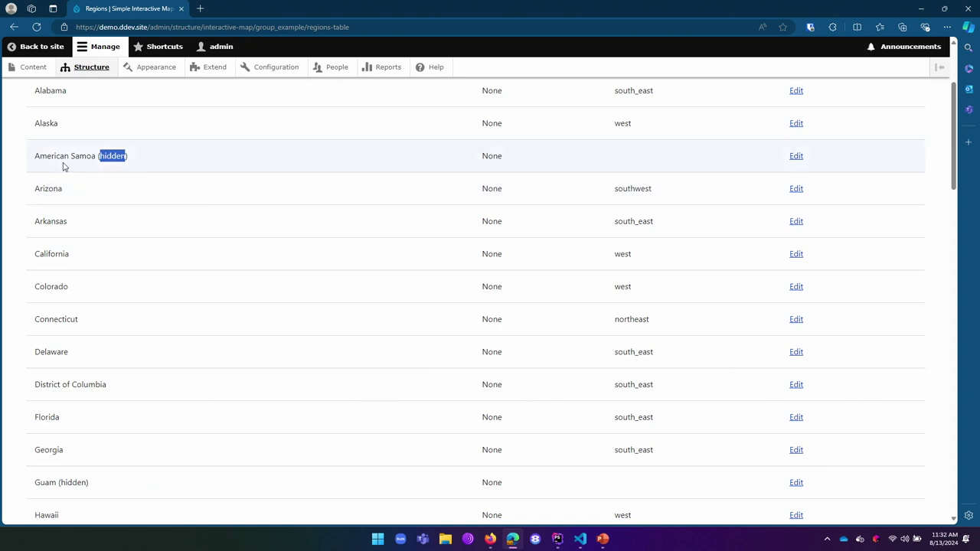
pyautogui.scroll(3, 62, 166)
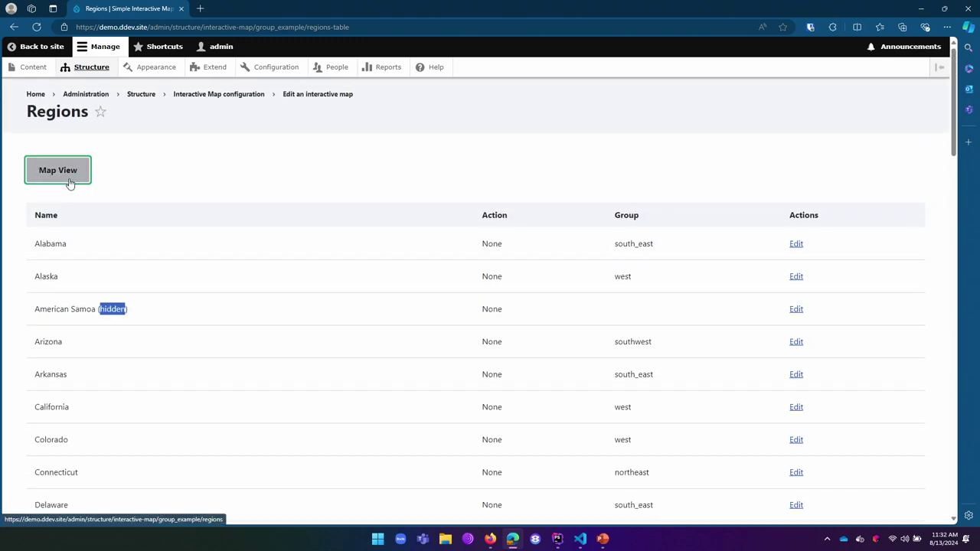
pyautogui.click(69, 184)
pyautogui.rightClick(183, 472)
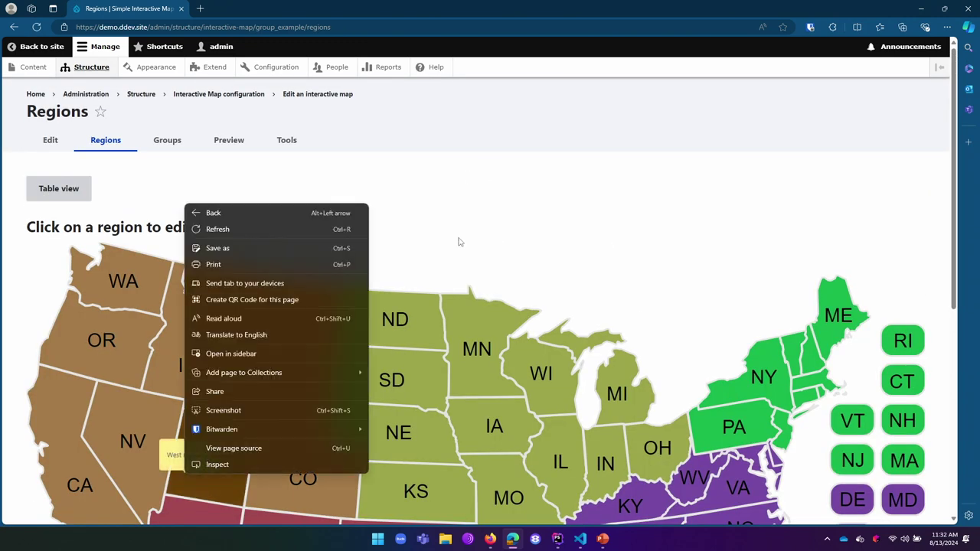
pyautogui.rightClick(426, 358)
pyautogui.click(460, 350)
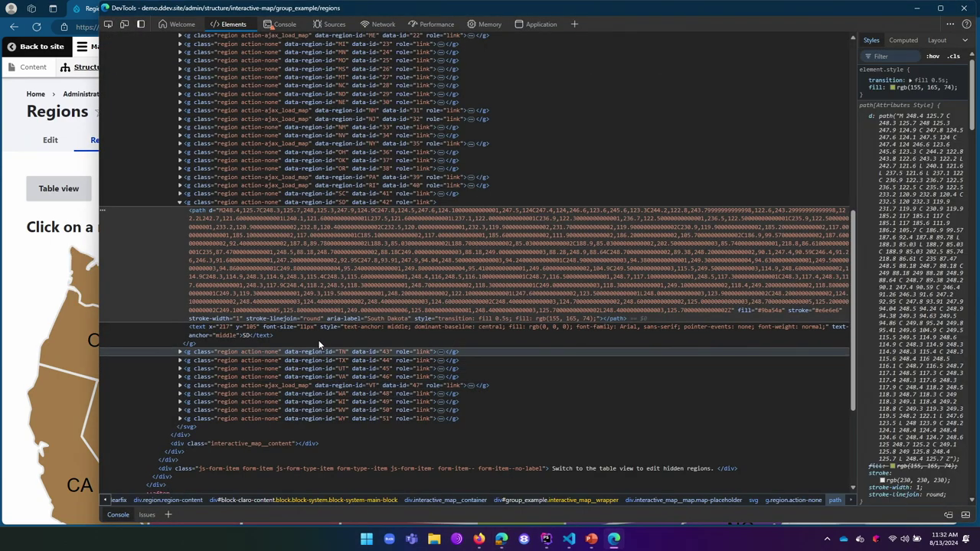
# Expand the Florida region's group element in the markup and examine its path and text label.
pyautogui.scroll(5, 318, 340)
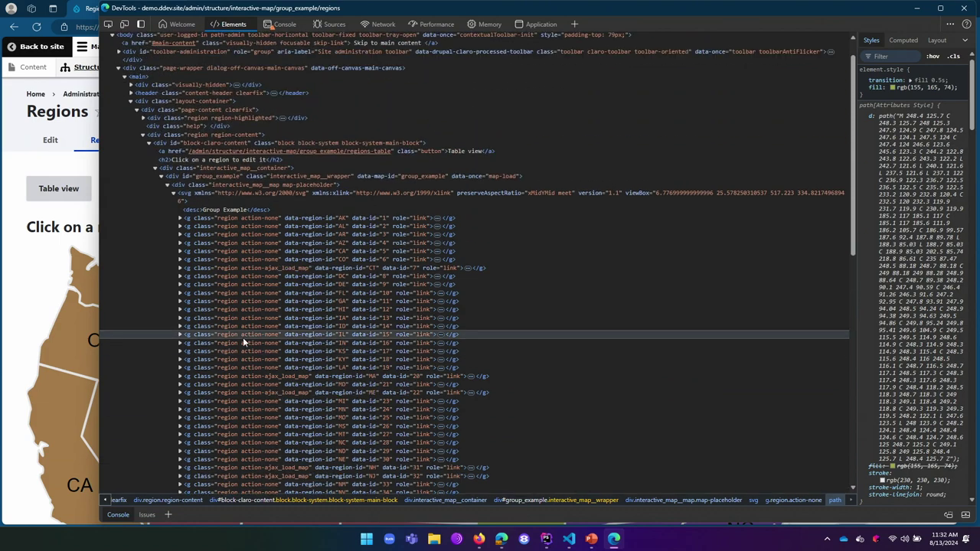
pyautogui.click(217, 294)
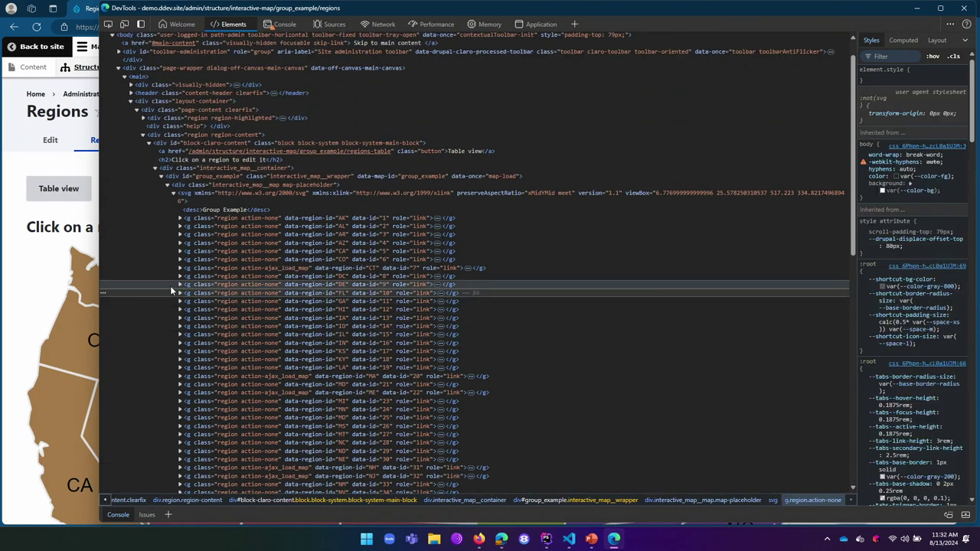
pyautogui.click(180, 293)
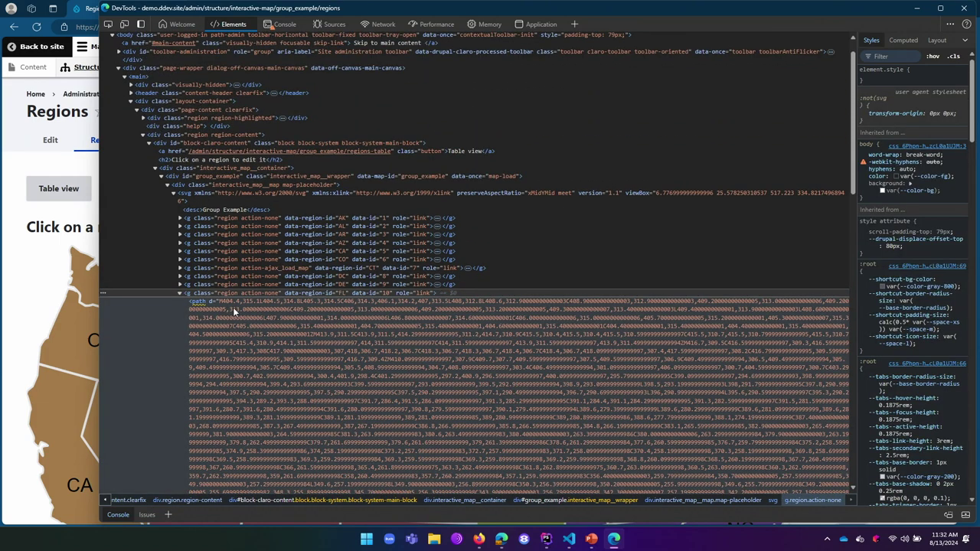
pyautogui.scroll(-5, 205, 314)
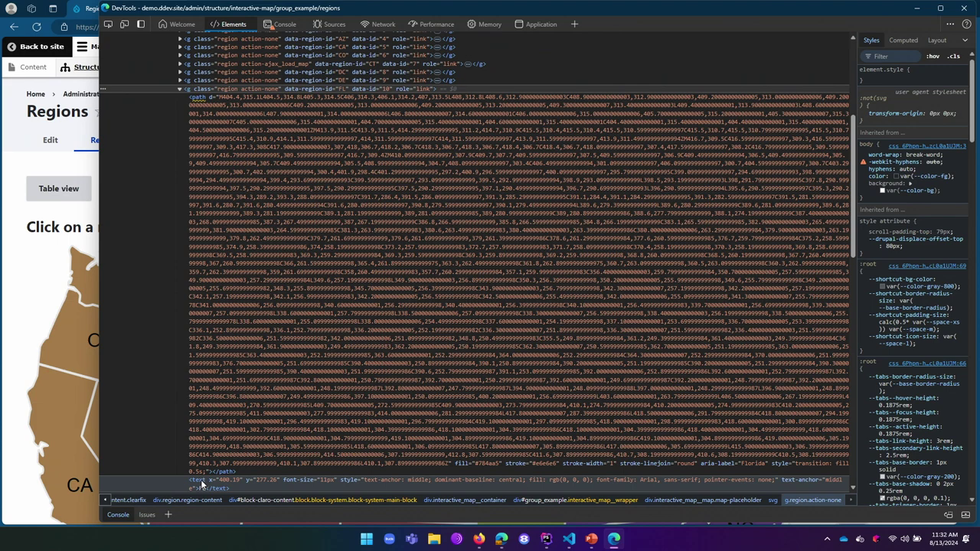
pyautogui.scroll(6, 276, 257)
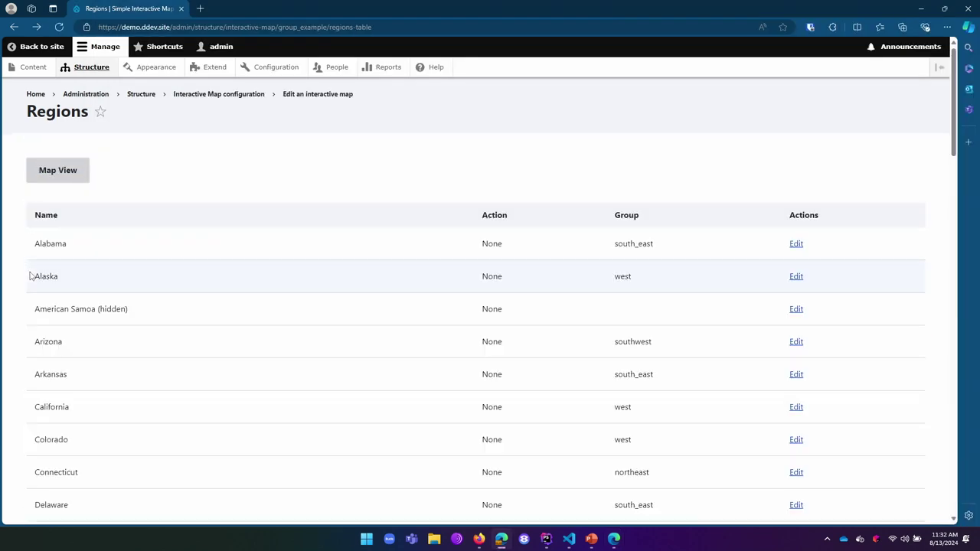
# Return to the region map, open Montana's color settings, and show its fill color in HEX format.
pyautogui.click(51, 169)
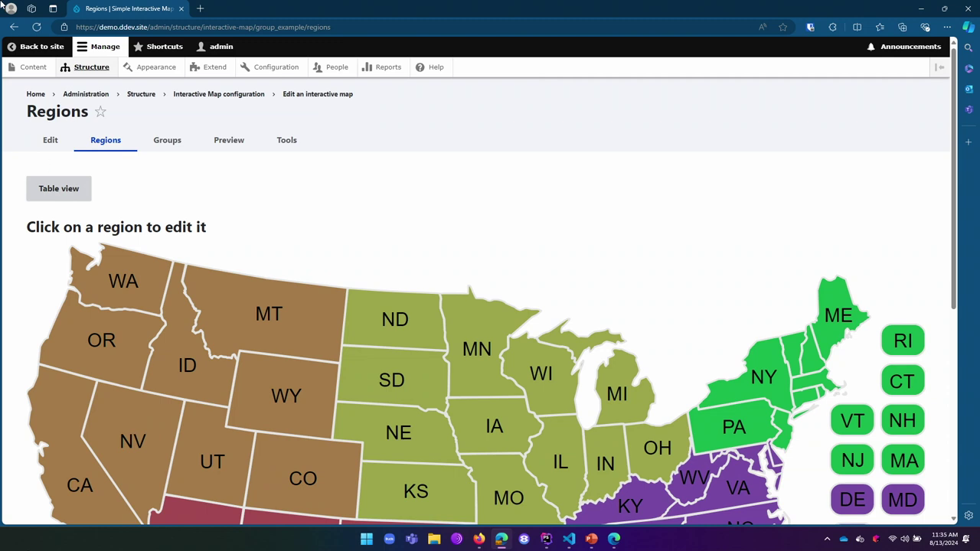
pyautogui.click(287, 293)
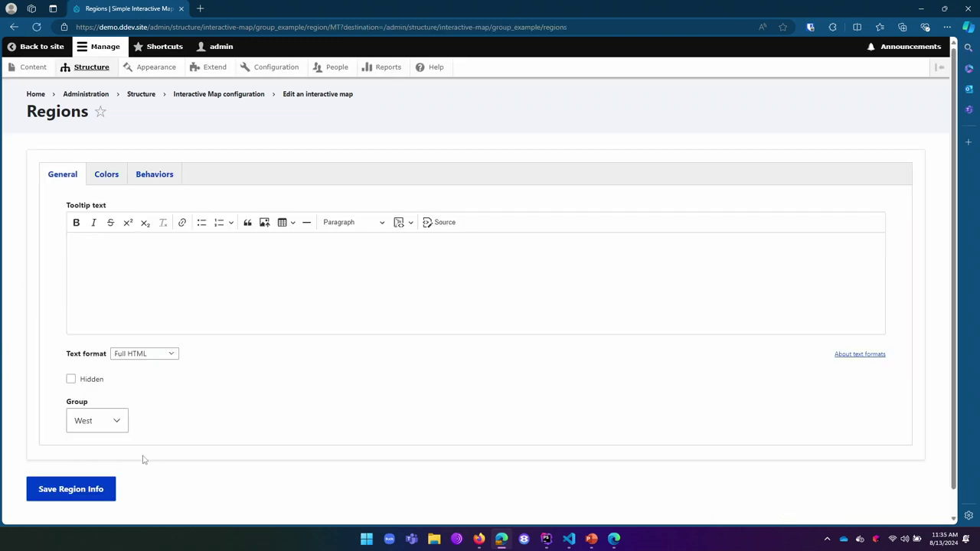
pyautogui.click(117, 184)
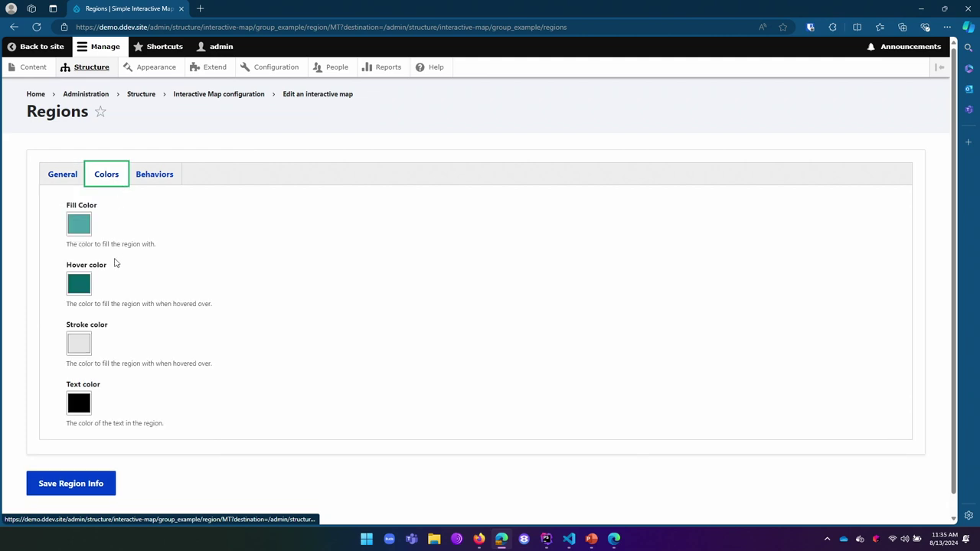
pyautogui.click(80, 225)
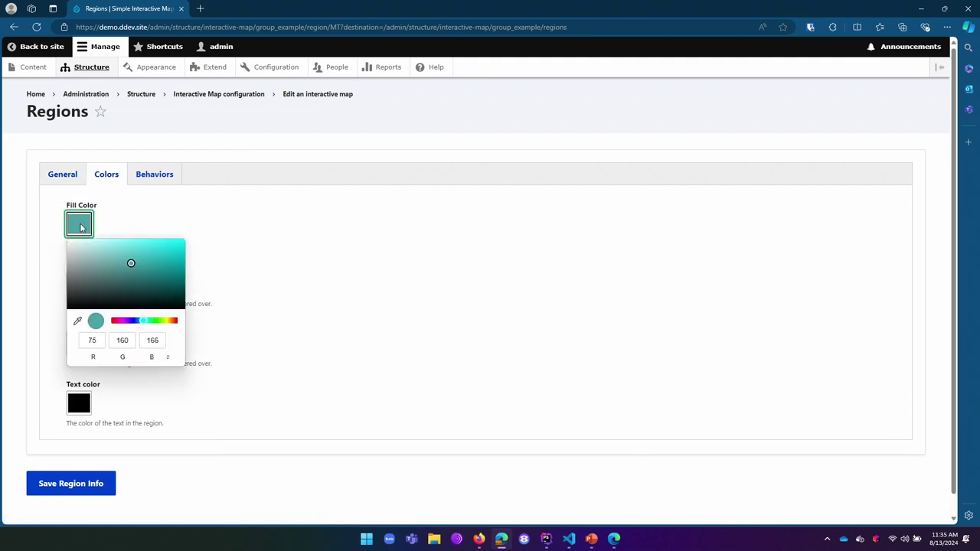
pyautogui.doubleClick(117, 344)
pyautogui.click(169, 358)
pyautogui.click(169, 358)
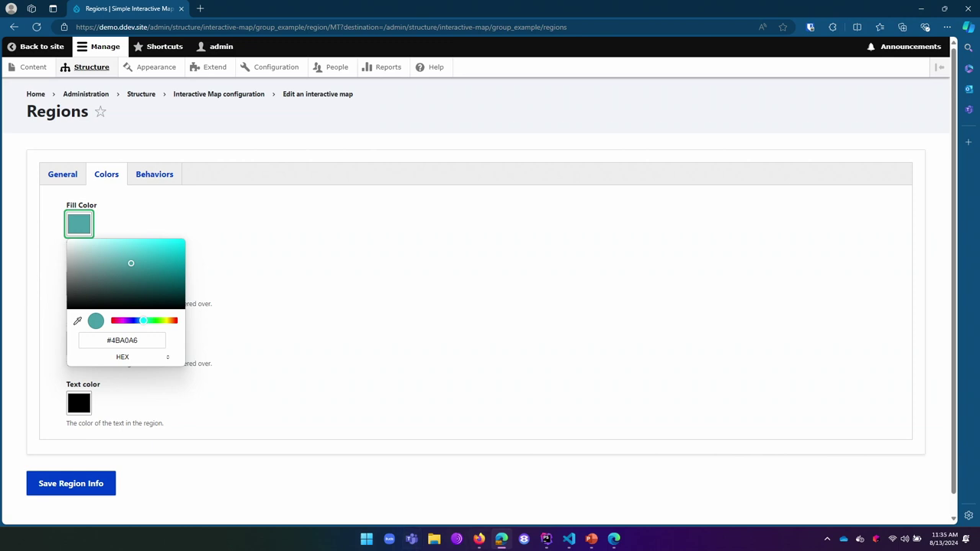
pyautogui.moveTo(502, 538)
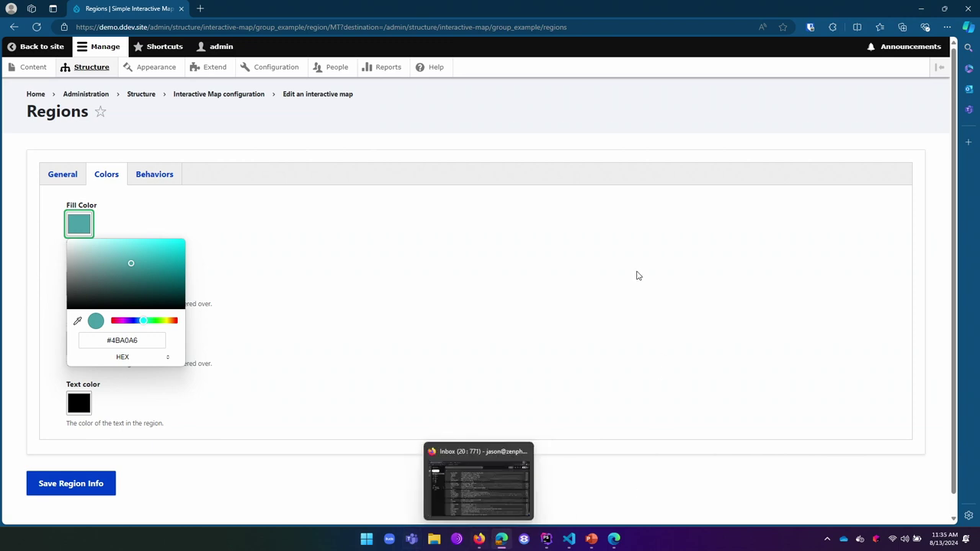
# Return to the Group Example edit page and open sandbox.ddev.site/admin/structure/interactive-map in a new browser tab.
pyautogui.click(303, 95)
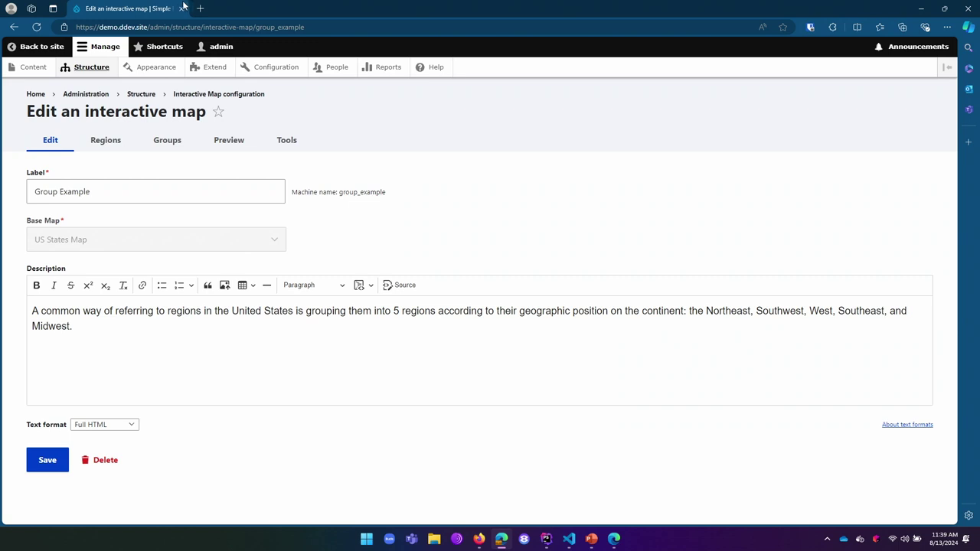
pyautogui.click(200, 9)
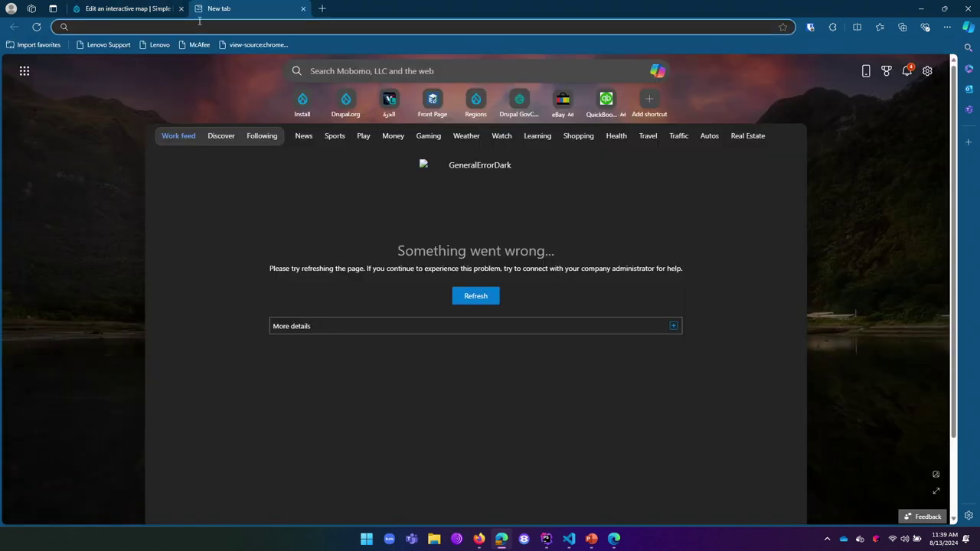
pyautogui.click(199, 28)
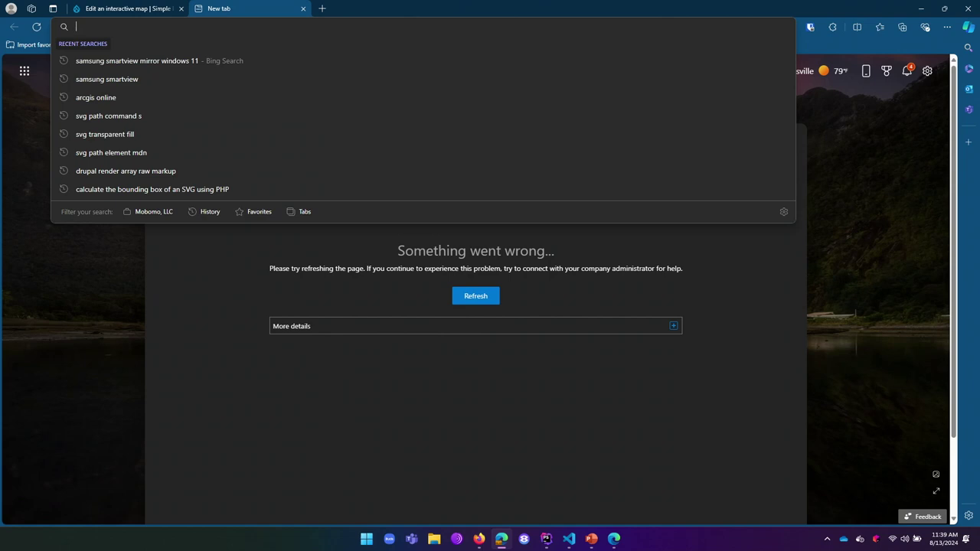
pyautogui.write('sandbox.ddev.site/admin/structure/interactive-map')
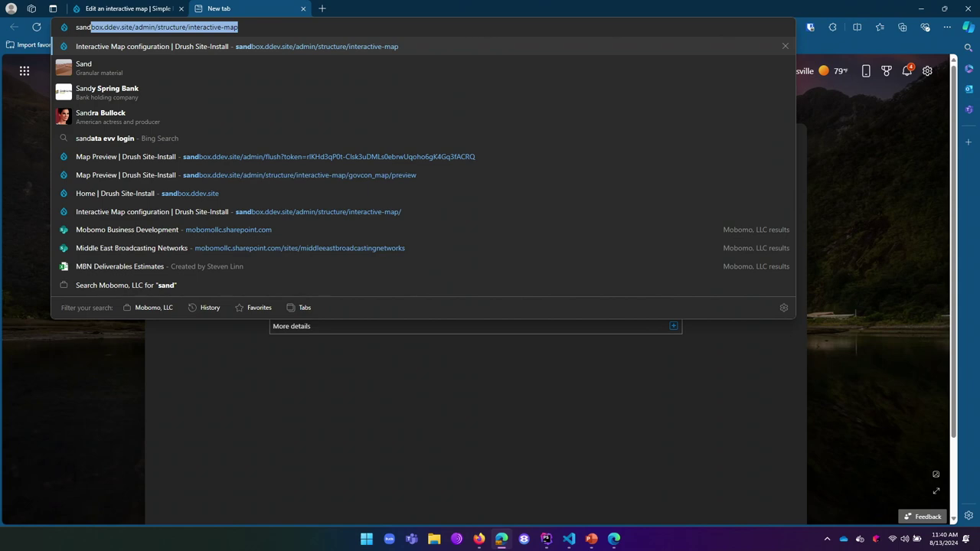
pyautogui.press('Return')
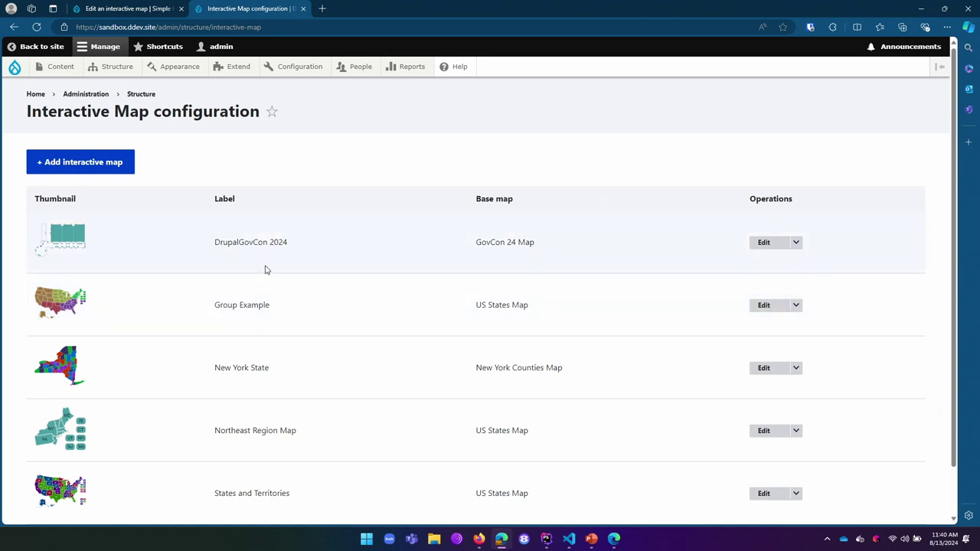
# Check the base map of DrupalGovCon 2024, preview that map, and examine its floor plan.
pyautogui.doubleClick(487, 245)
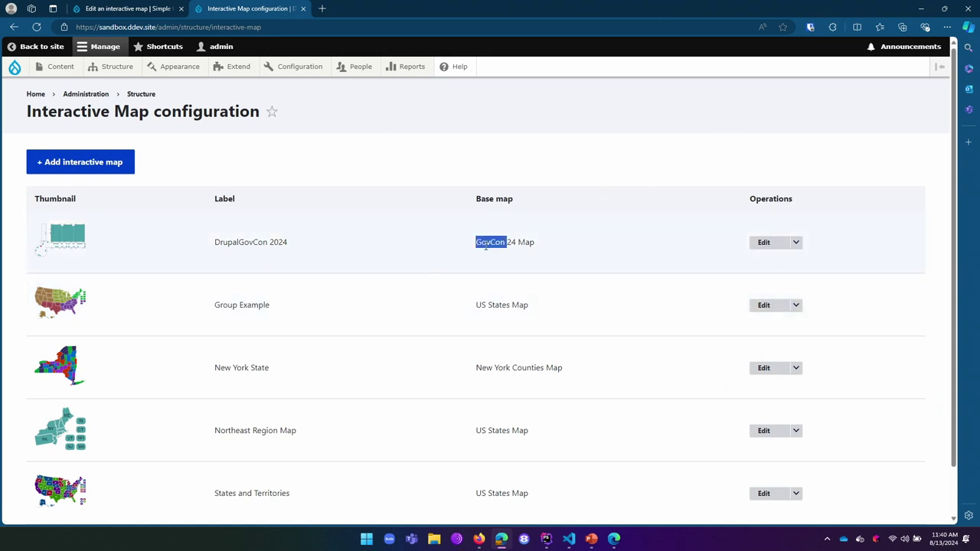
pyautogui.click(797, 243)
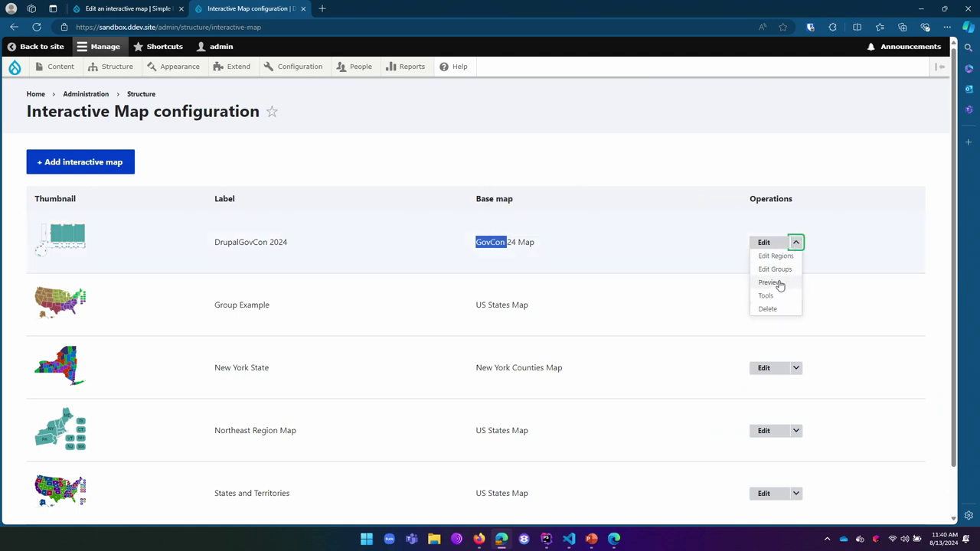
pyautogui.click(776, 285)
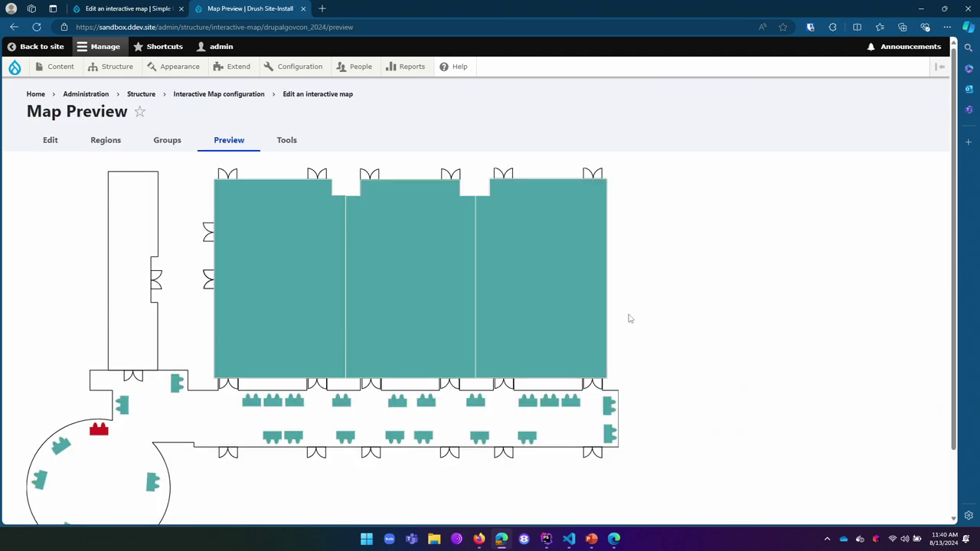
pyautogui.scroll(-1, 244, 414)
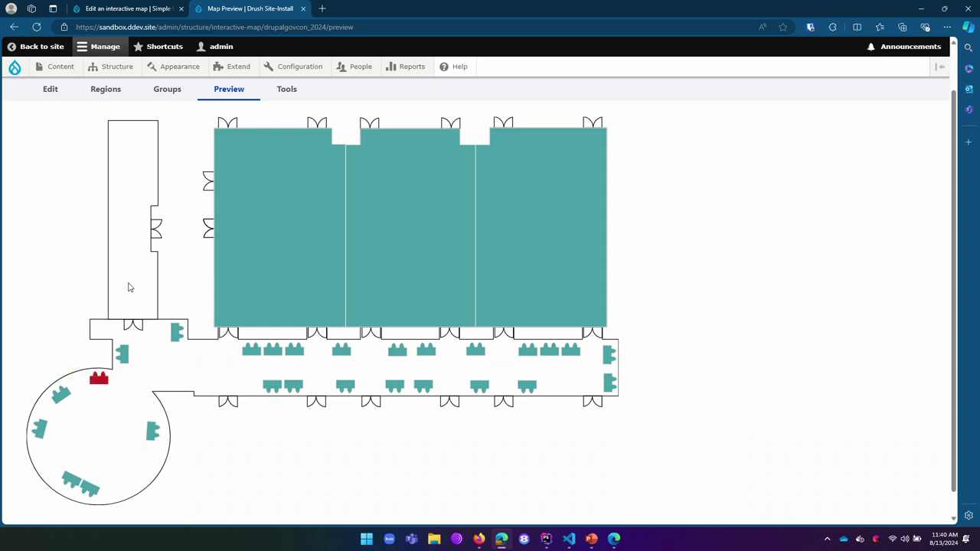
# Launch Inkscape and open the recent GovConFloorPlan document.
pyautogui.click(366, 540)
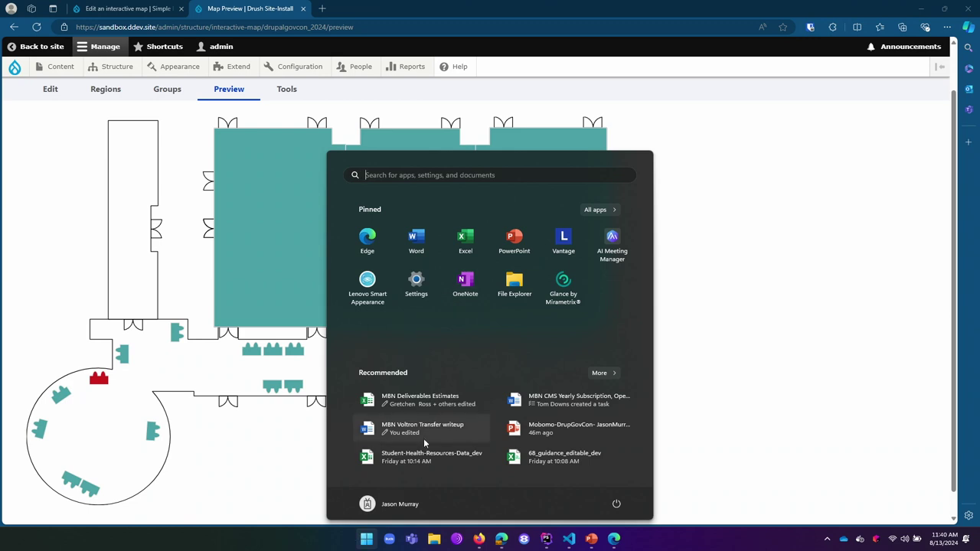
pyautogui.moveTo(423, 438)
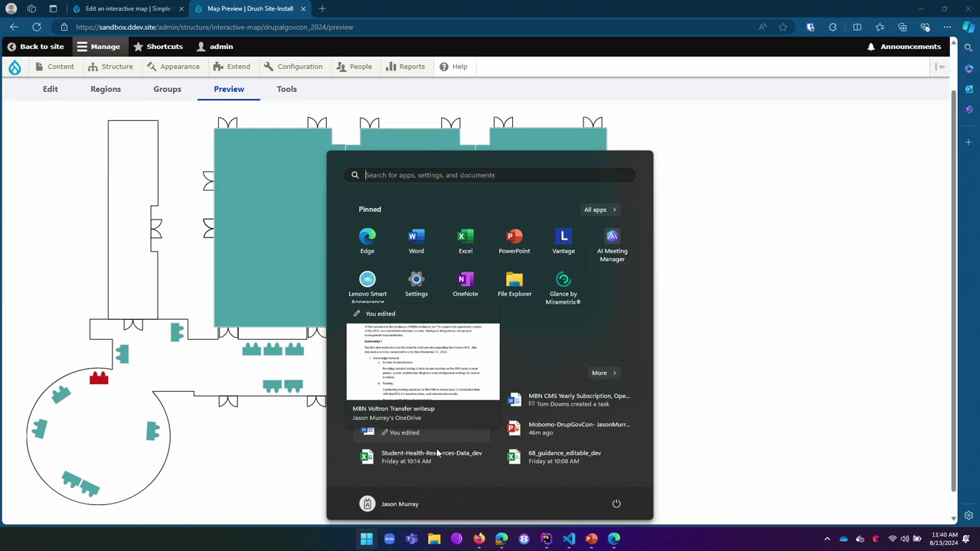
pyautogui.write('ink')
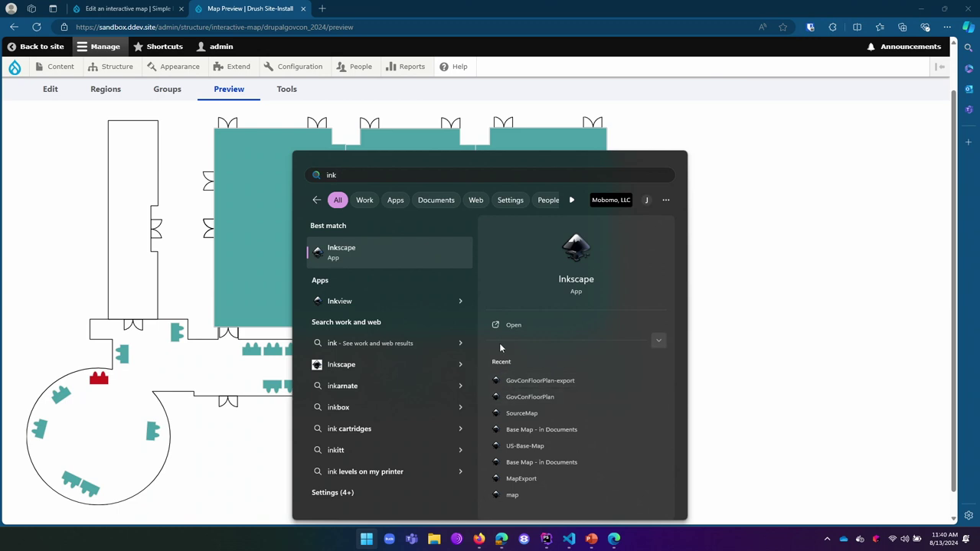
pyautogui.click(357, 256)
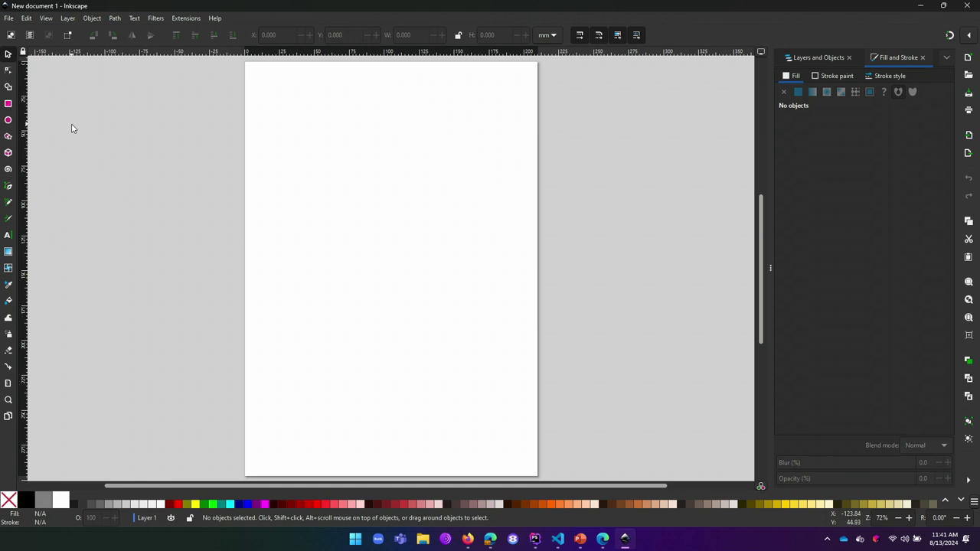
pyautogui.click(8, 17)
pyautogui.moveTo(9, 19)
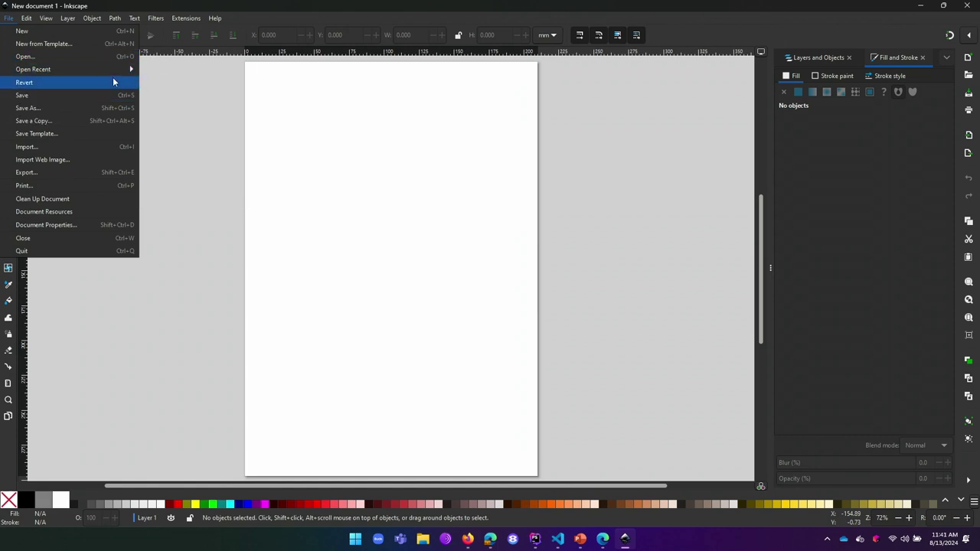
pyautogui.moveTo(114, 72)
pyautogui.click(184, 69)
# Unlock the Background object in Layer 1 of the floor plan and hide it.
pyautogui.scroll(-1, 337, 180)
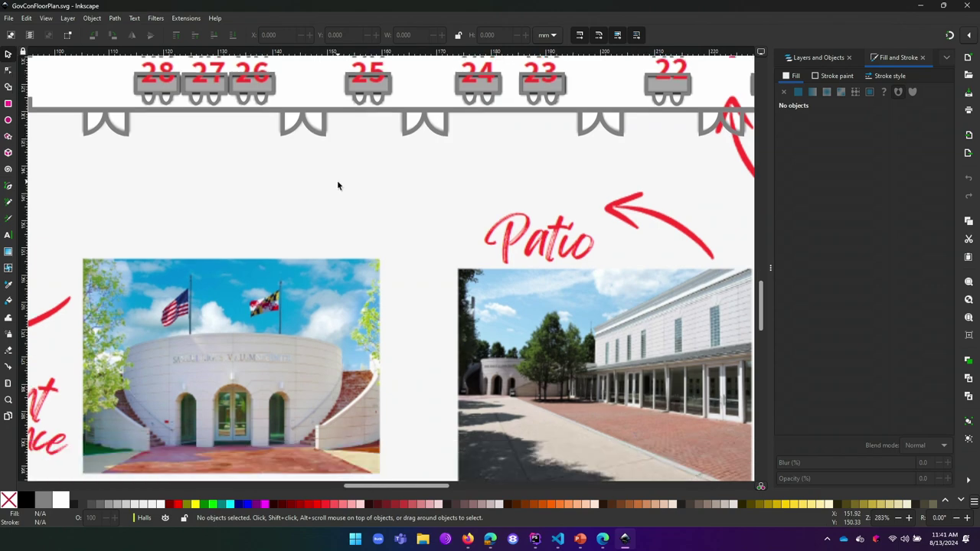
pyautogui.scroll(15, 338, 193)
pyautogui.scroll(1, 341, 203)
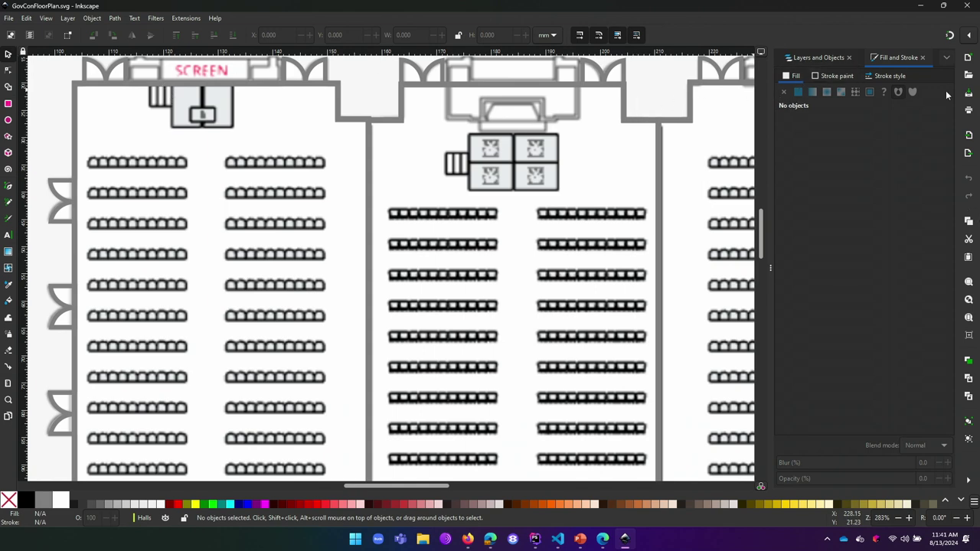
pyautogui.click(802, 61)
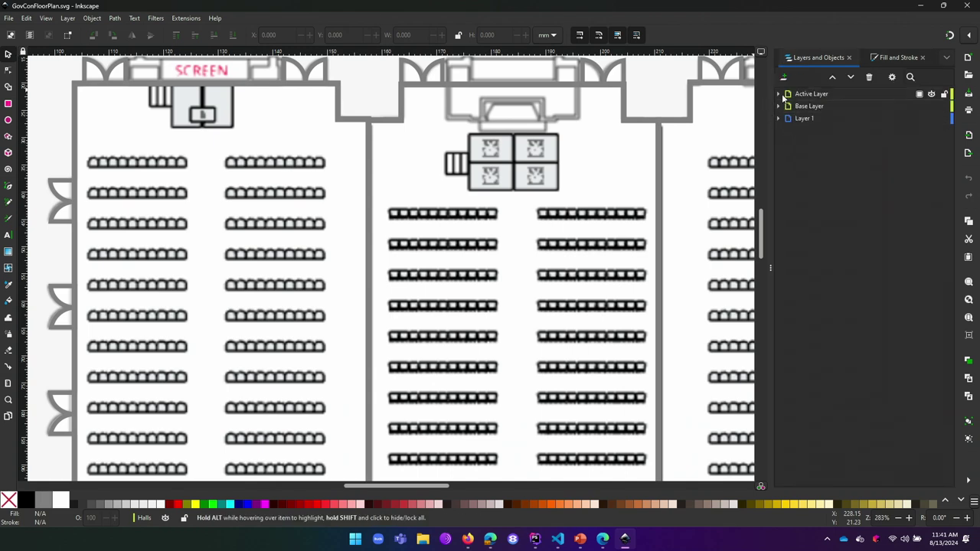
pyautogui.click(778, 118)
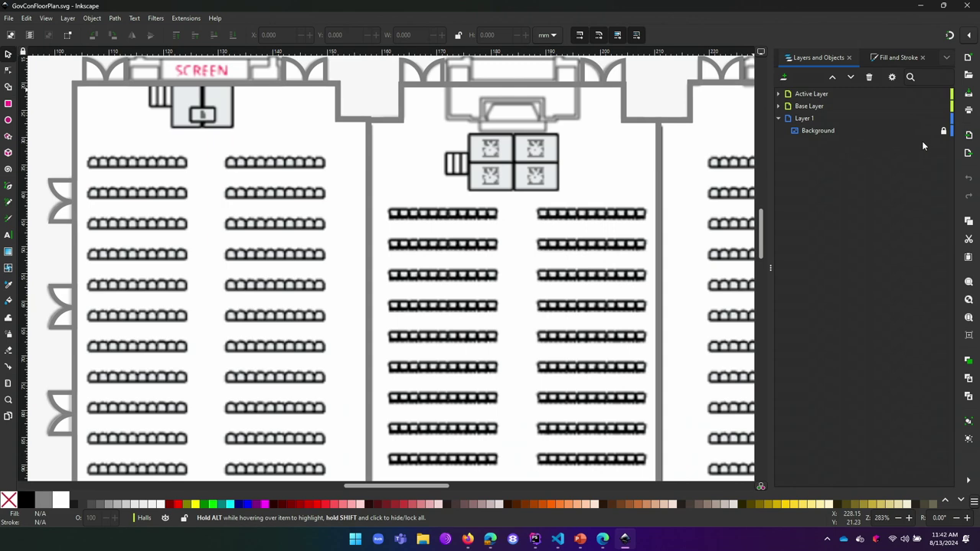
pyautogui.click(943, 132)
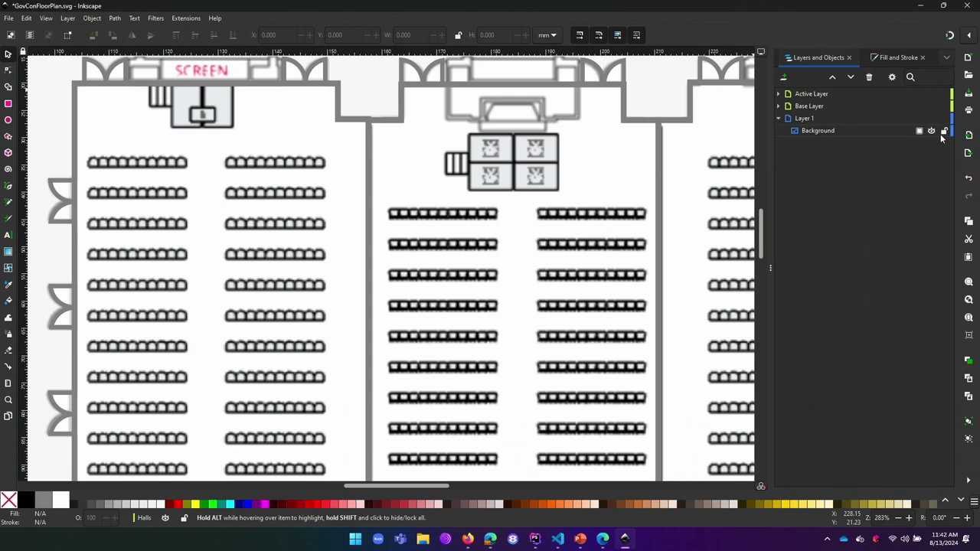
pyautogui.click(930, 131)
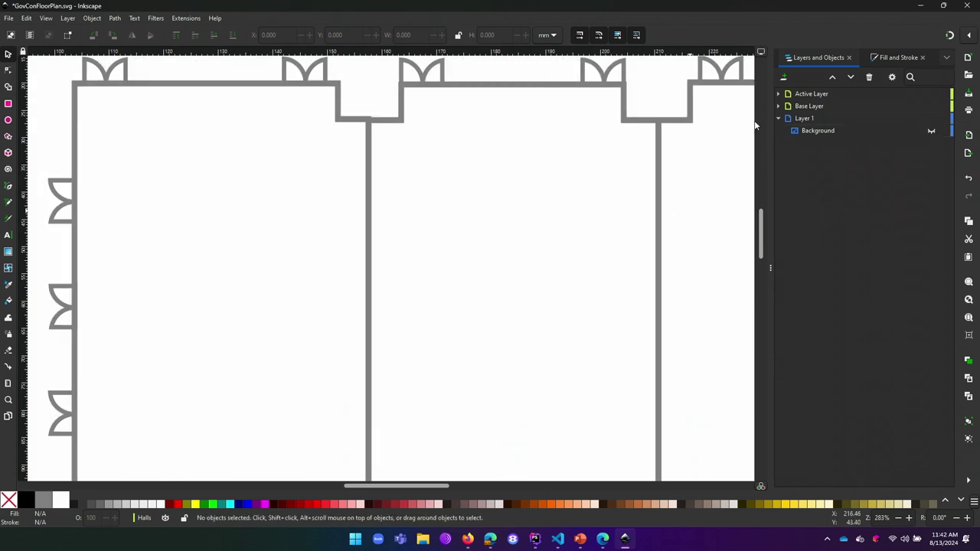
# Expand the Base Layer's sublayers and compare the whole-page floor plan with the Background image shown and hidden again.
pyautogui.click(779, 106)
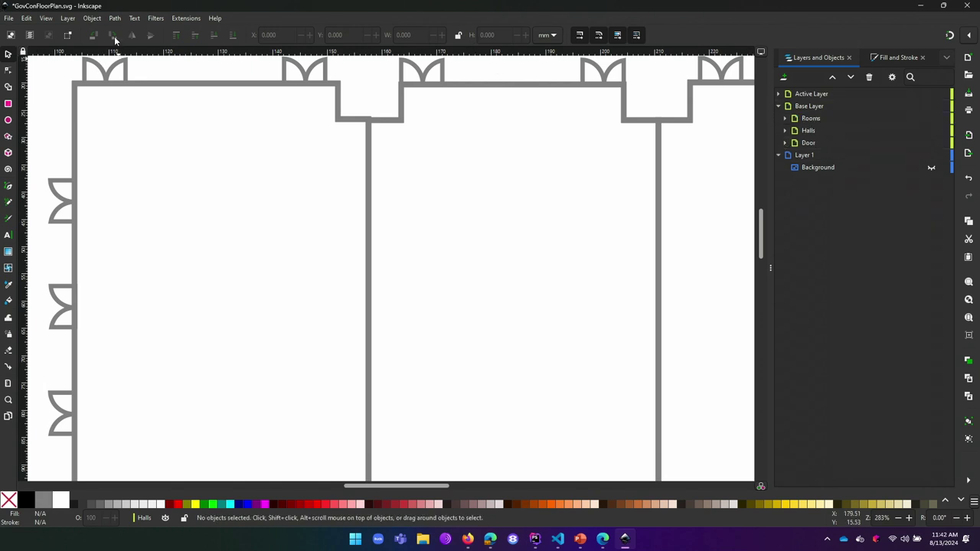
pyautogui.click(44, 18)
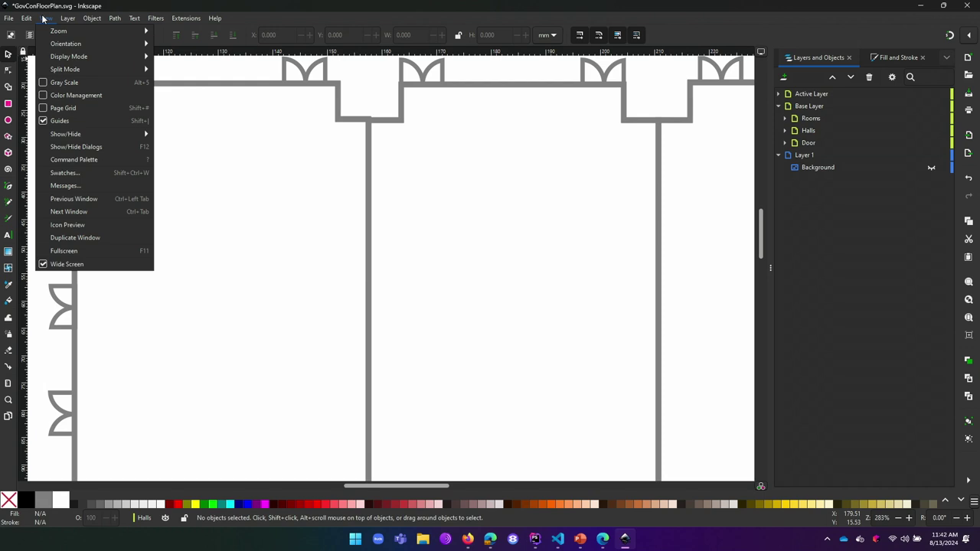
pyautogui.moveTo(78, 72)
pyautogui.moveTo(110, 35)
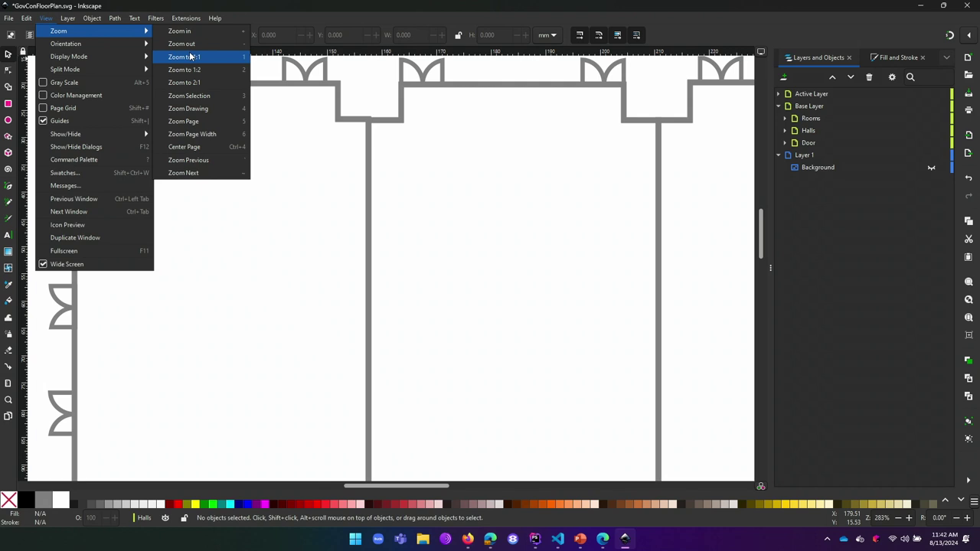
pyautogui.click(193, 124)
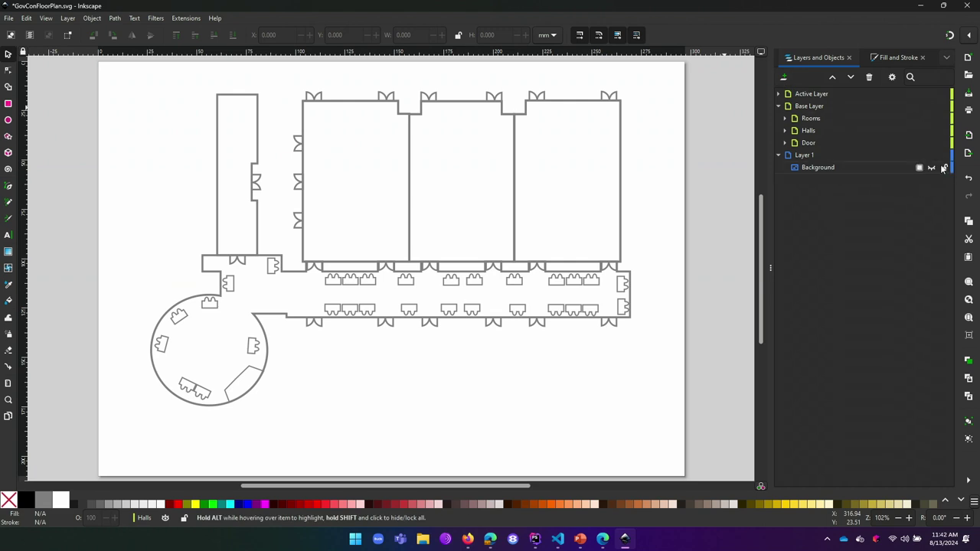
pyautogui.click(931, 168)
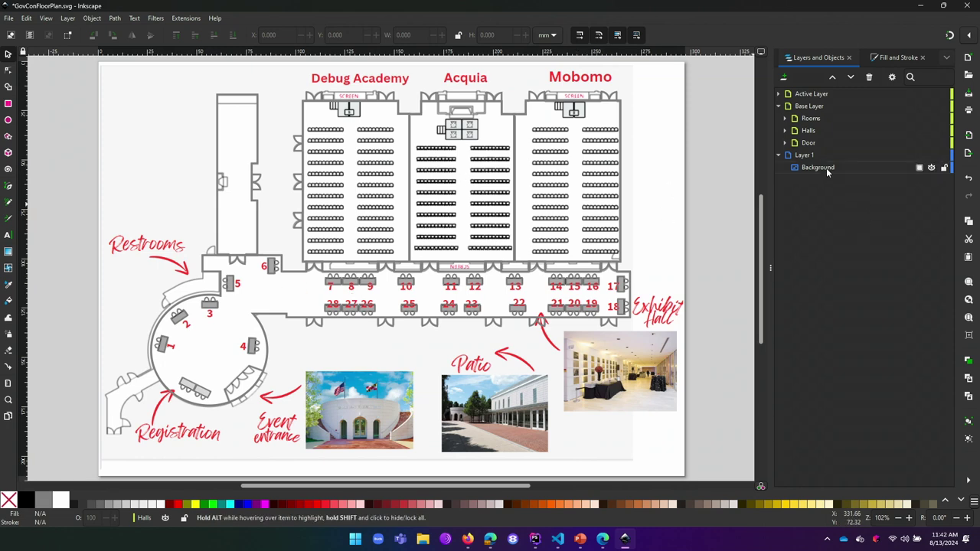
pyautogui.click(932, 168)
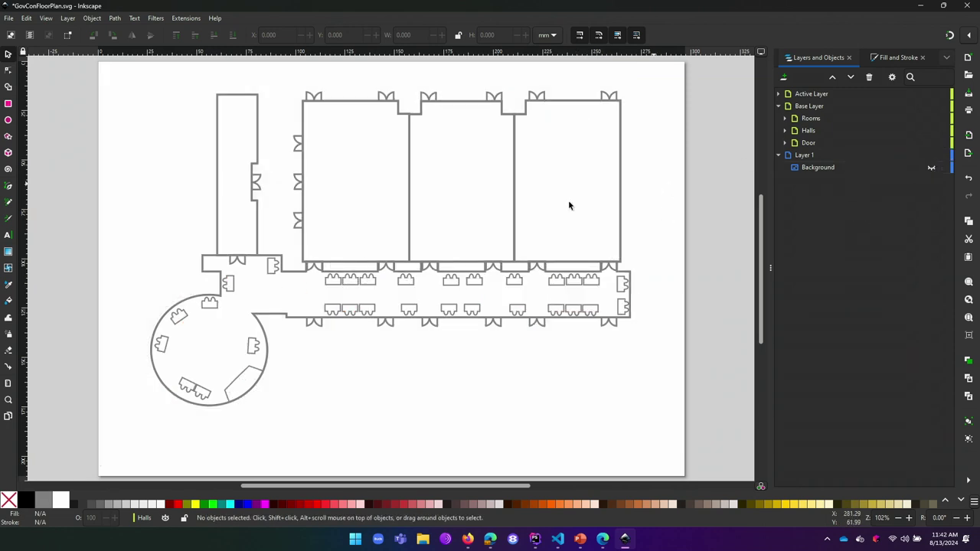
# Toggle the visibility of the Base Layer and the Active Layer off and on to examine what each contributes.
pyautogui.keyDown('shift'); pyautogui.click(931, 106); pyautogui.keyUp('shift')
pyautogui.keyDown('shift'); pyautogui.click(932, 106); pyautogui.keyUp('shift')
pyautogui.keyDown('shift'); pyautogui.click(932, 106); pyautogui.keyUp('shift')
pyautogui.keyDown('shift'); pyautogui.click(931, 106); pyautogui.keyUp('shift')
pyautogui.click(932, 95)
pyautogui.click(931, 95)
pyautogui.click(932, 94)
pyautogui.click(931, 95)
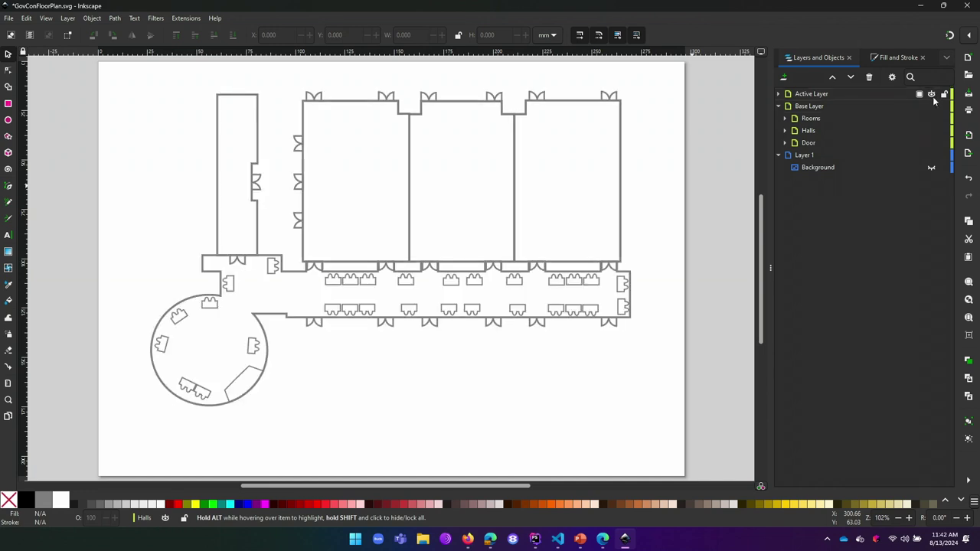